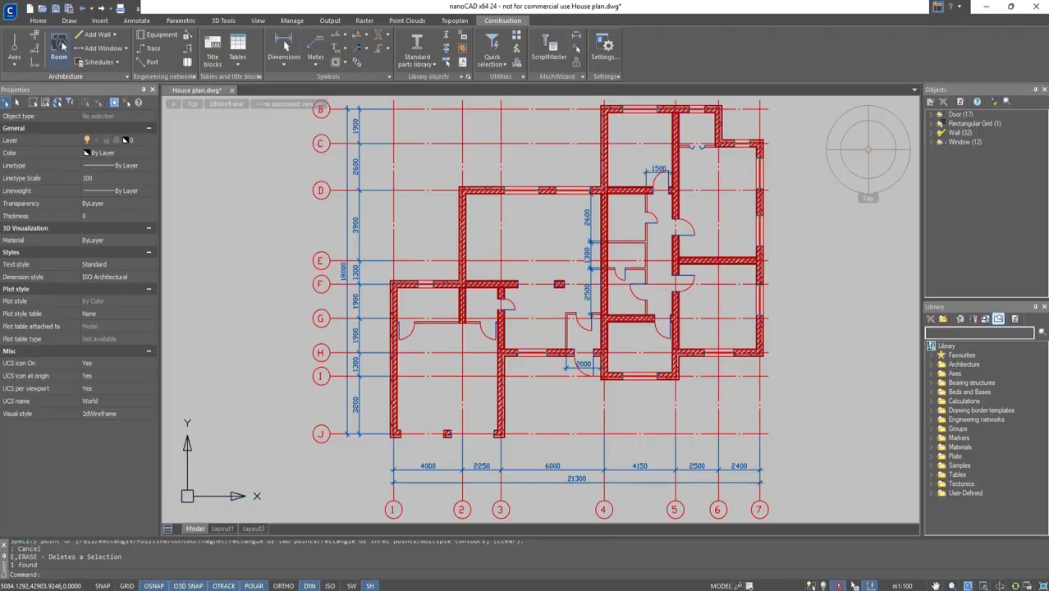
Start a room by picking inside the space between axes H and J and name it Garage.
click(59, 48)
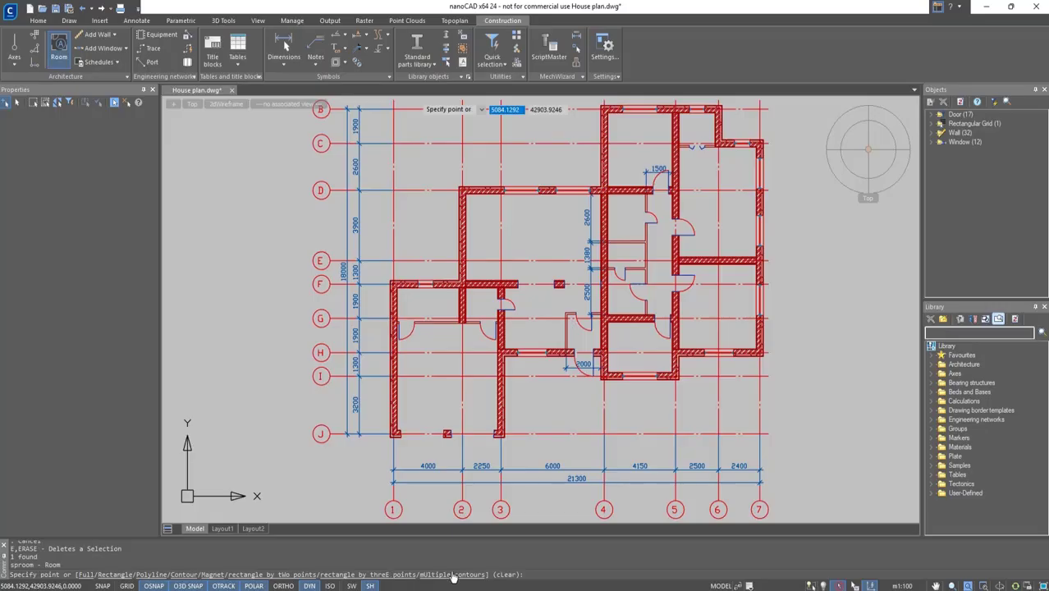
scroll(436, 452, up, 3)
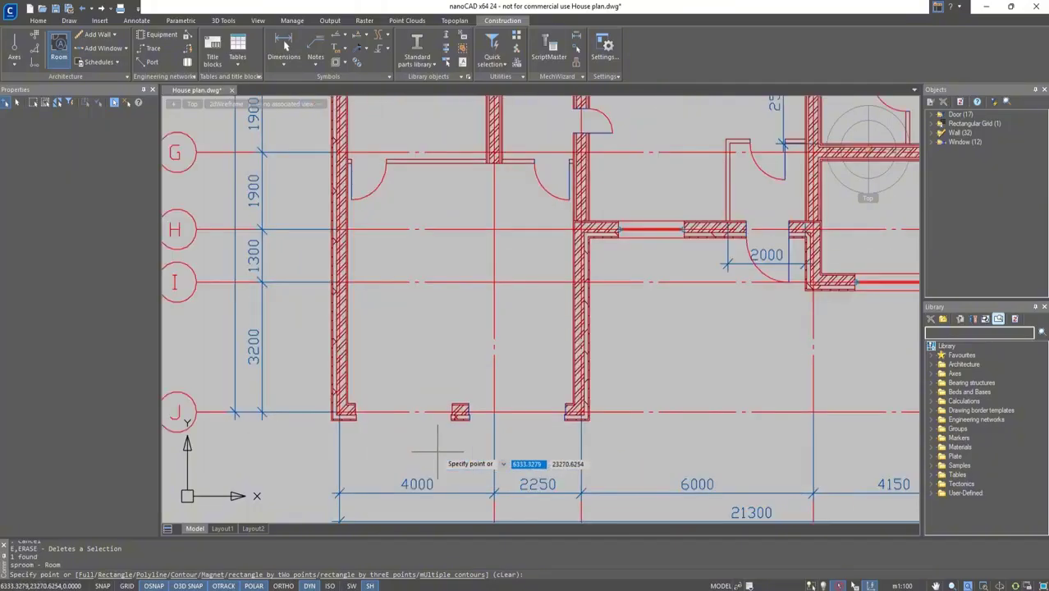
click(456, 262)
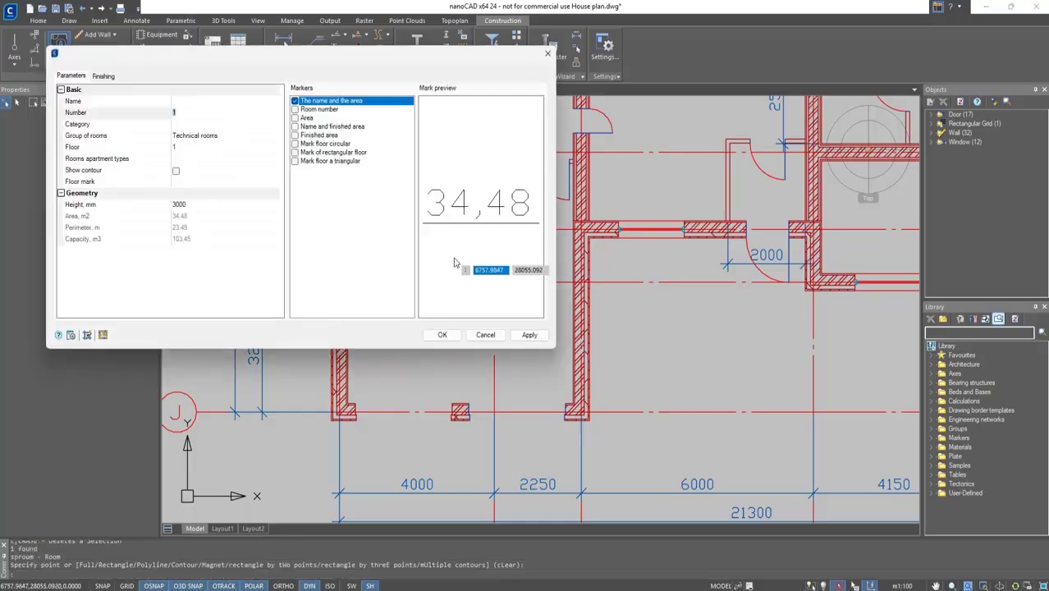
click(248, 101)
text(Garage)
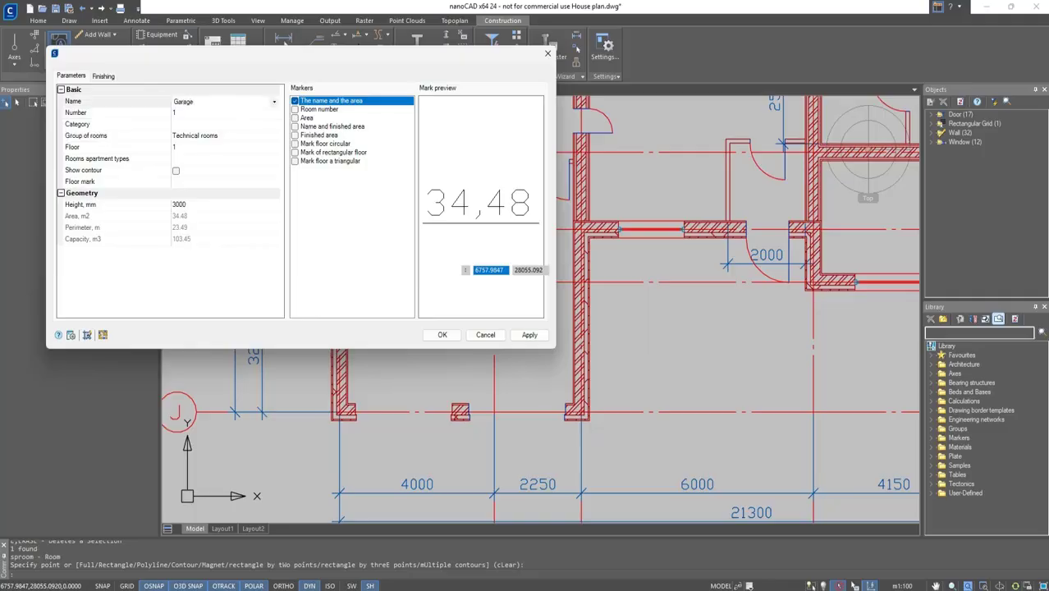
Review the room's parameter fields, group options and marker types in the room dialog.
click(238, 116)
click(251, 124)
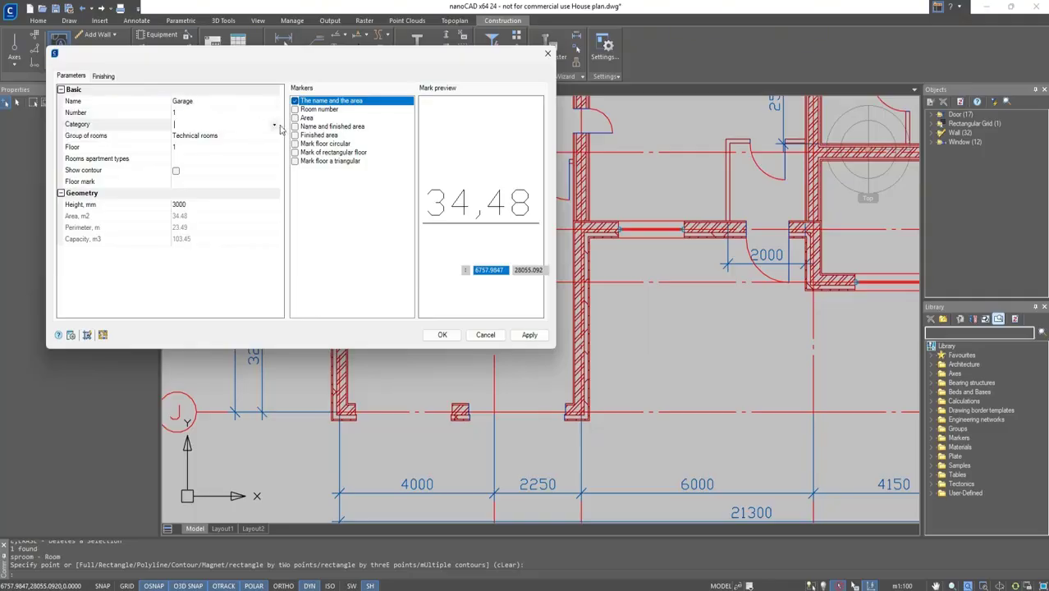
click(275, 137)
click(276, 137)
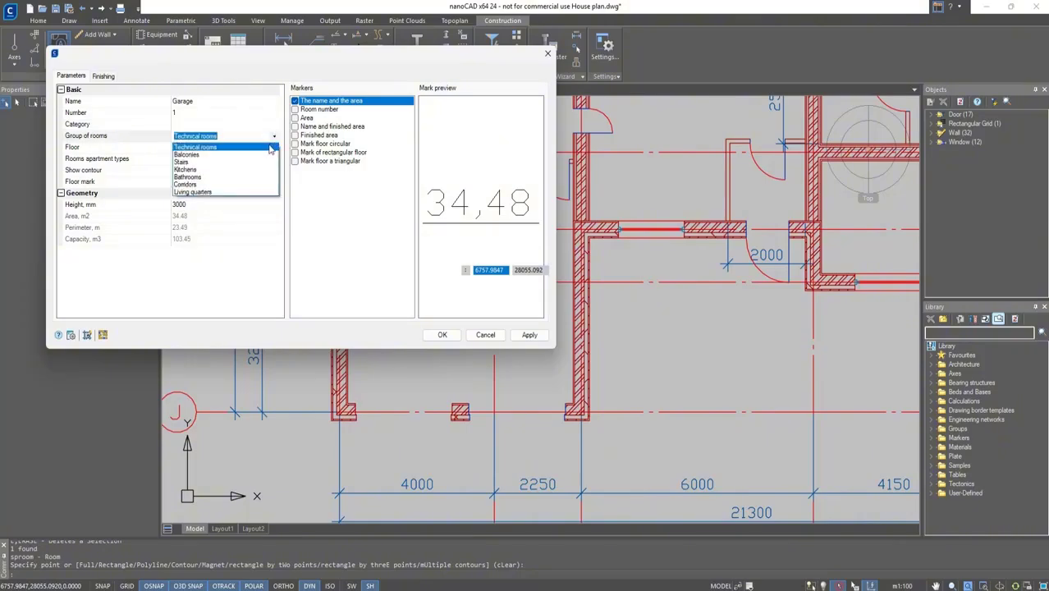
click(269, 148)
click(254, 146)
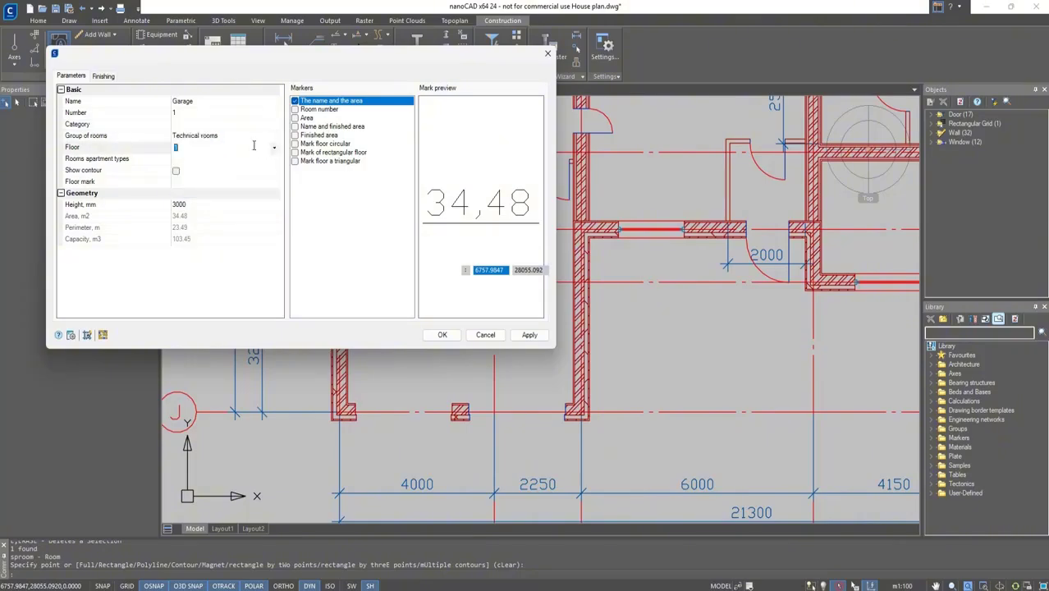
click(269, 160)
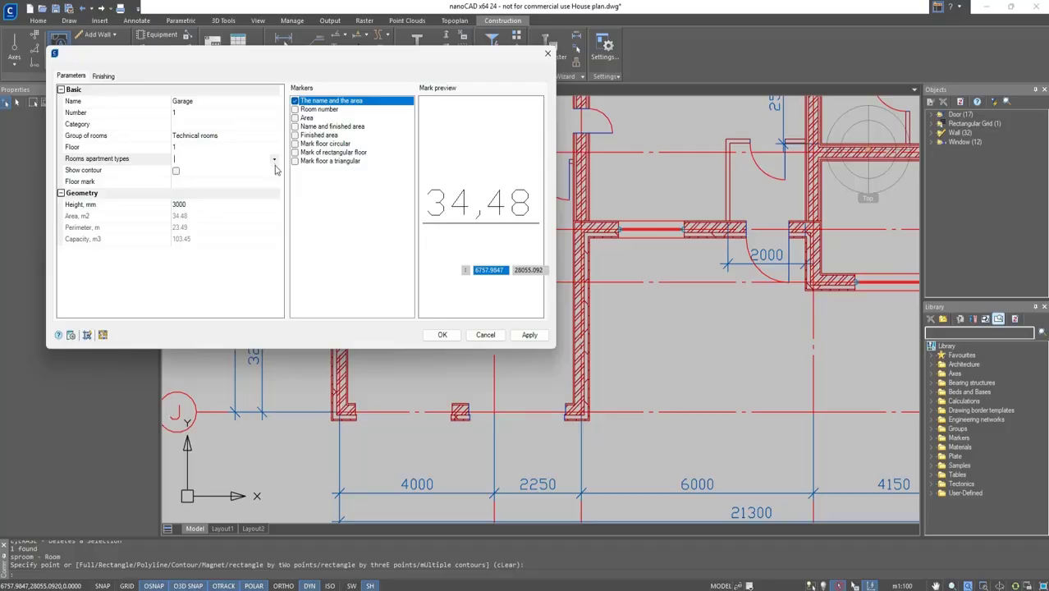
click(177, 171)
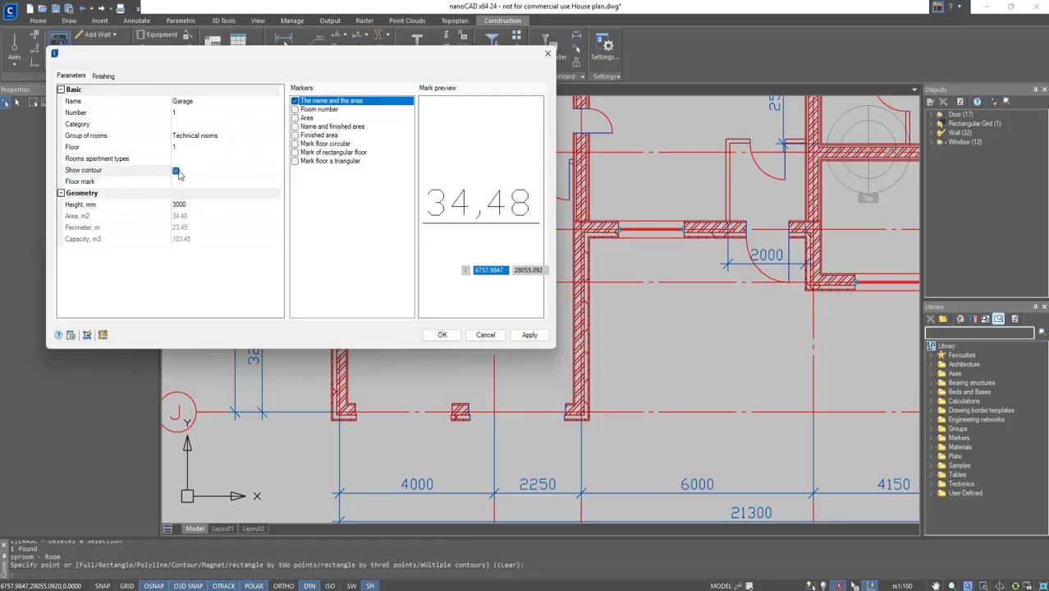
click(176, 173)
click(325, 119)
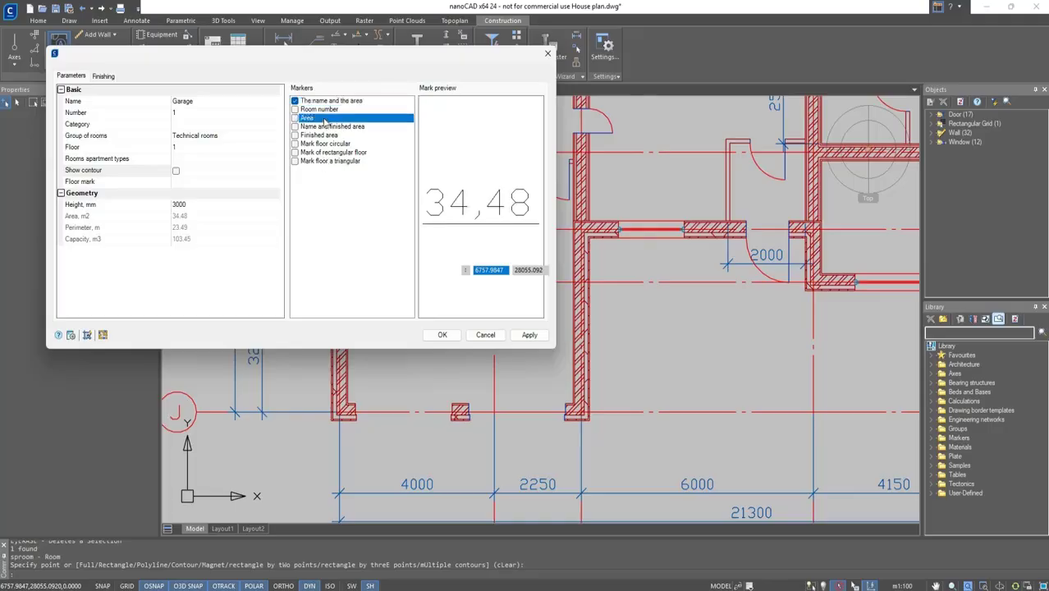
click(329, 111)
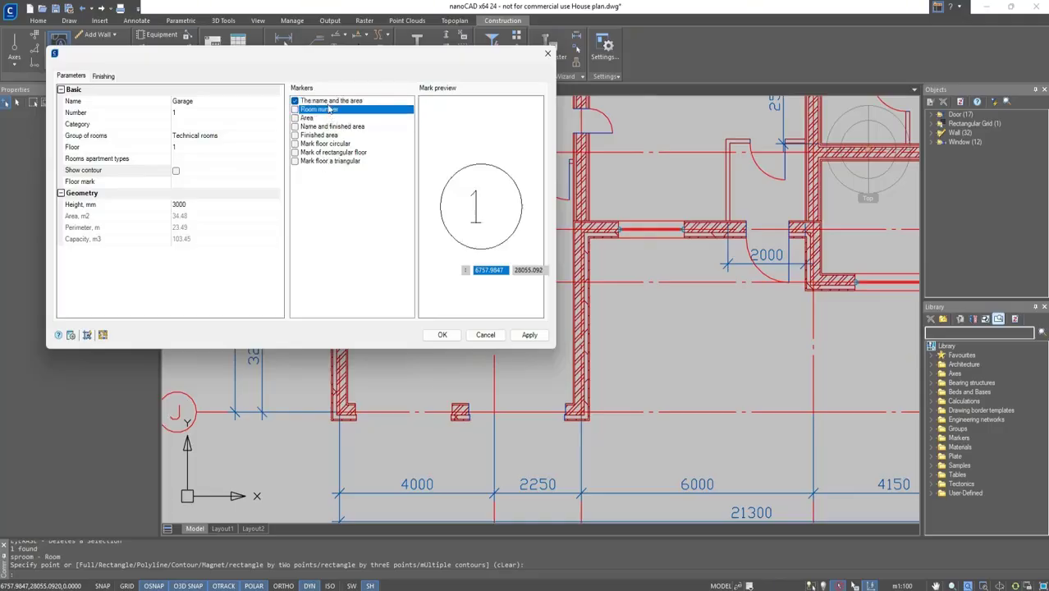
click(329, 101)
click(329, 102)
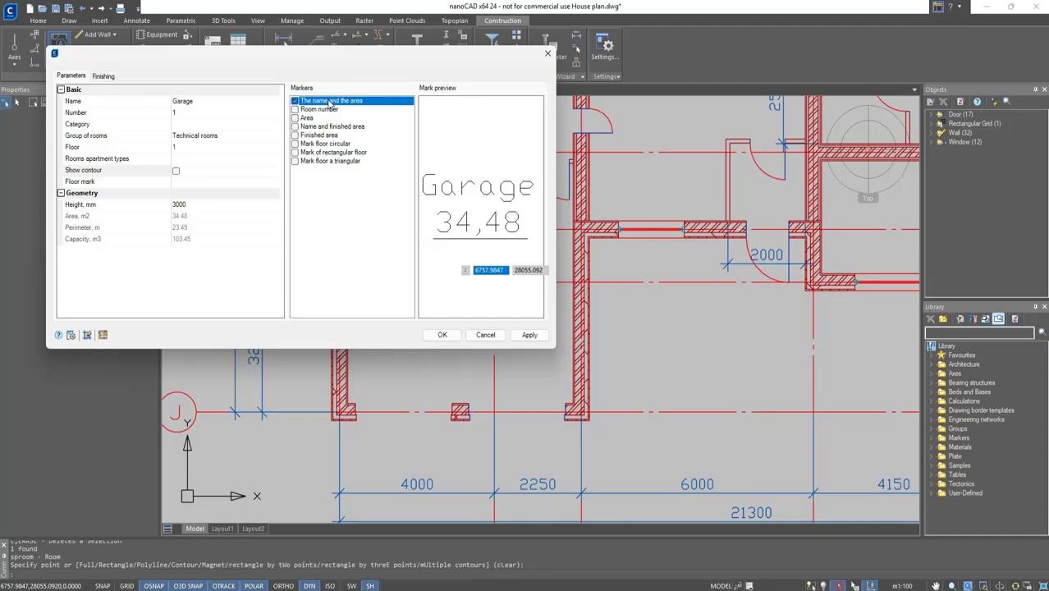
Confirm the Garage room and select it to inspect its properties.
click(442, 335)
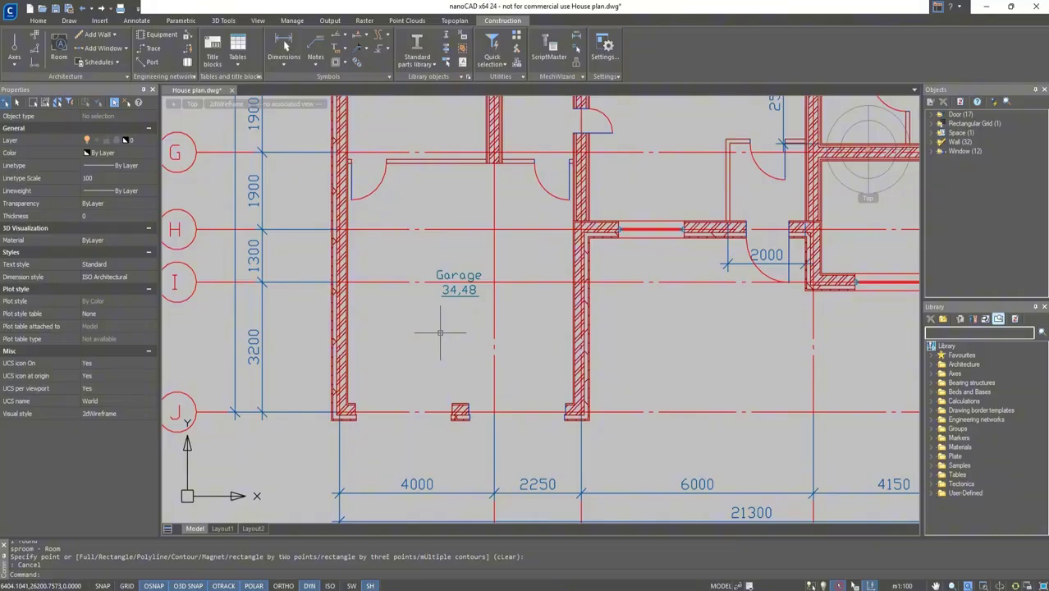
click(444, 272)
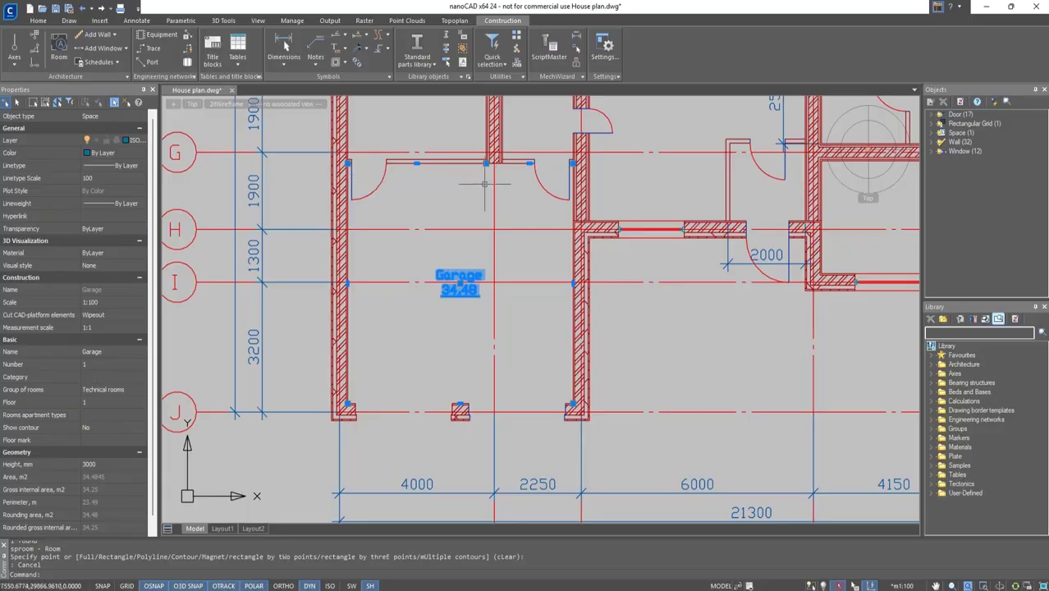
key(Escape)
middle_drag(479, 193, 488, 309)
Create a room in the space above the garage and name it Boiler room.
key(Return)
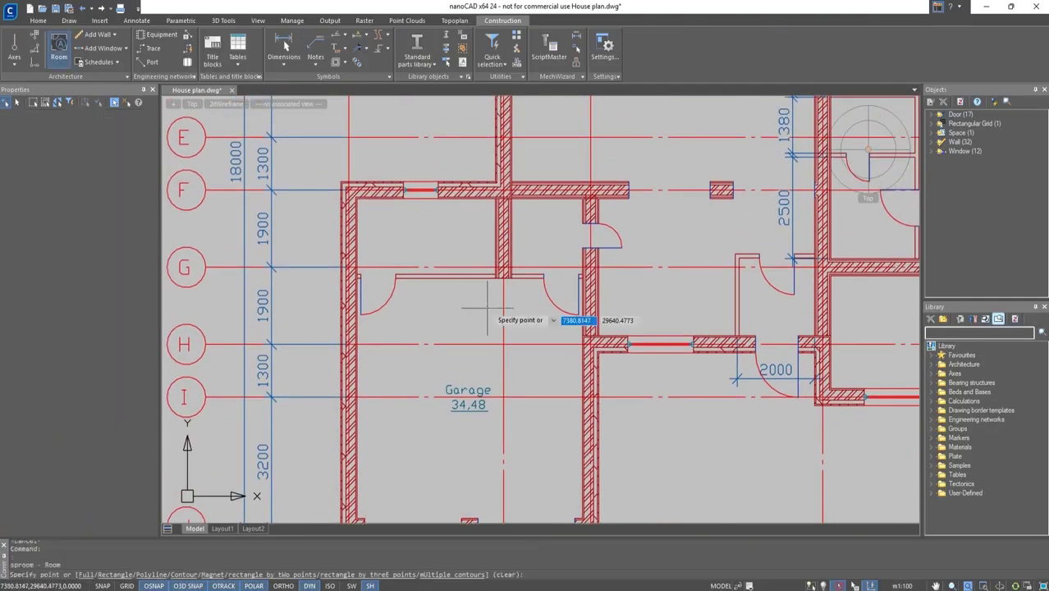
click(424, 232)
click(221, 102)
text(Boi)
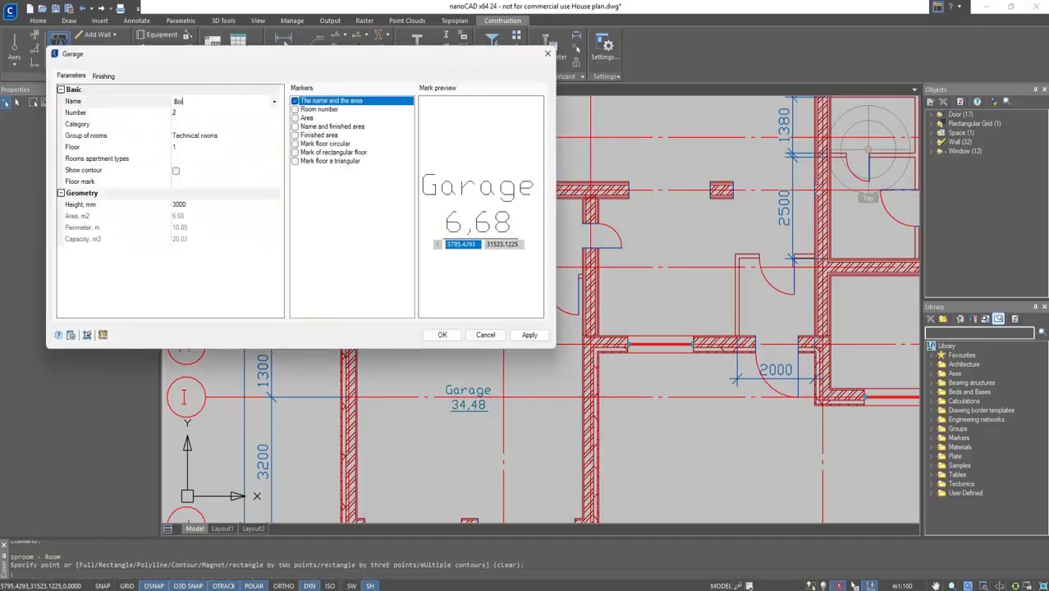
text(ler room)
click(443, 335)
Create a room in the small space right of the boiler room and name it Storeroom.
key(Return)
click(535, 242)
click(204, 101)
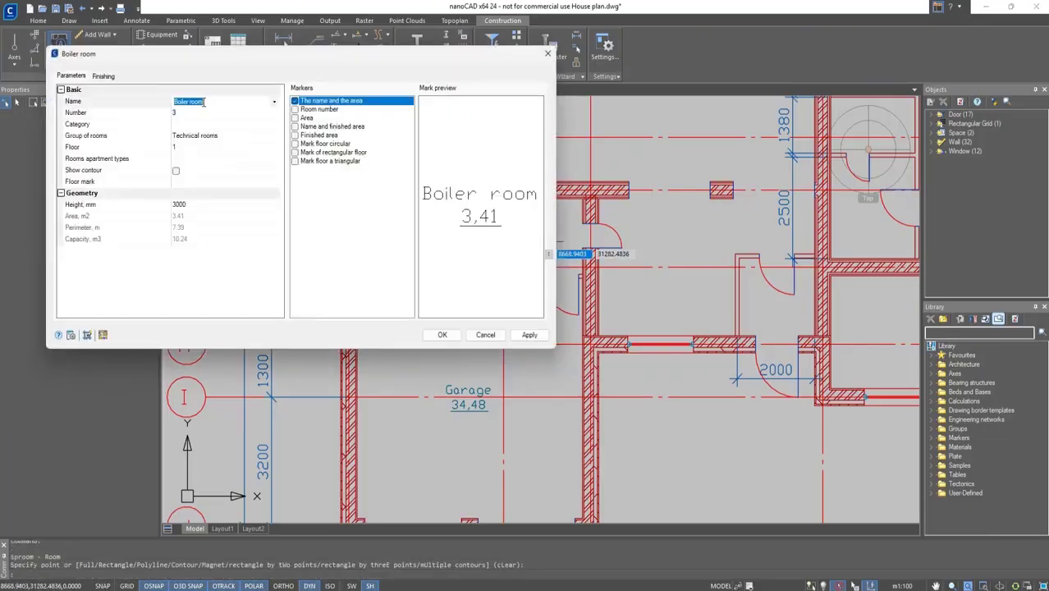
text(Storeroo)
click(447, 334)
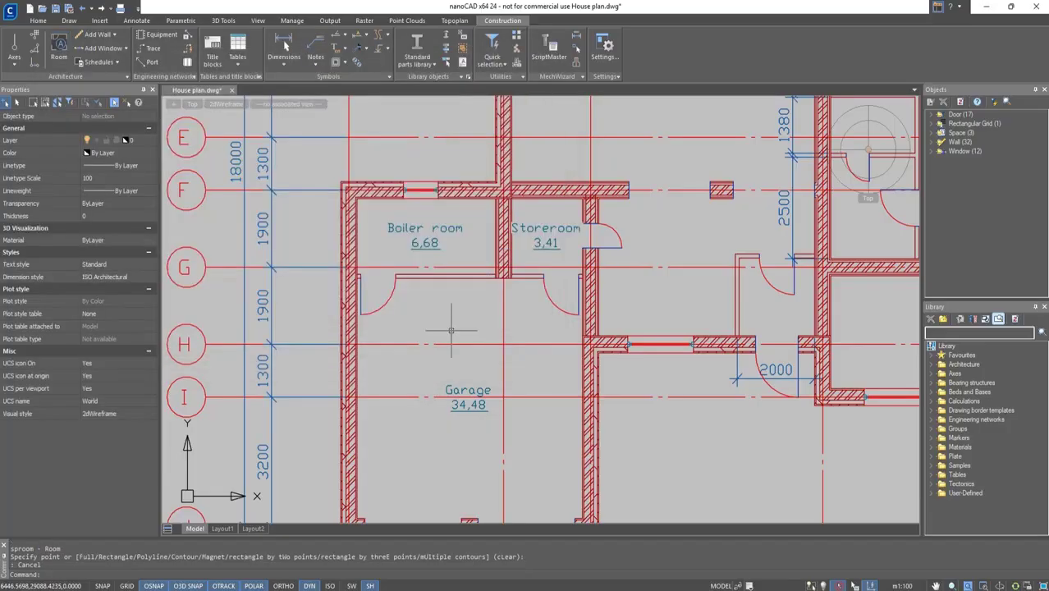
Create a room right of the garage named Kitchen with its group of rooms set to Kitchens.
middle_drag(509, 337, 324, 343)
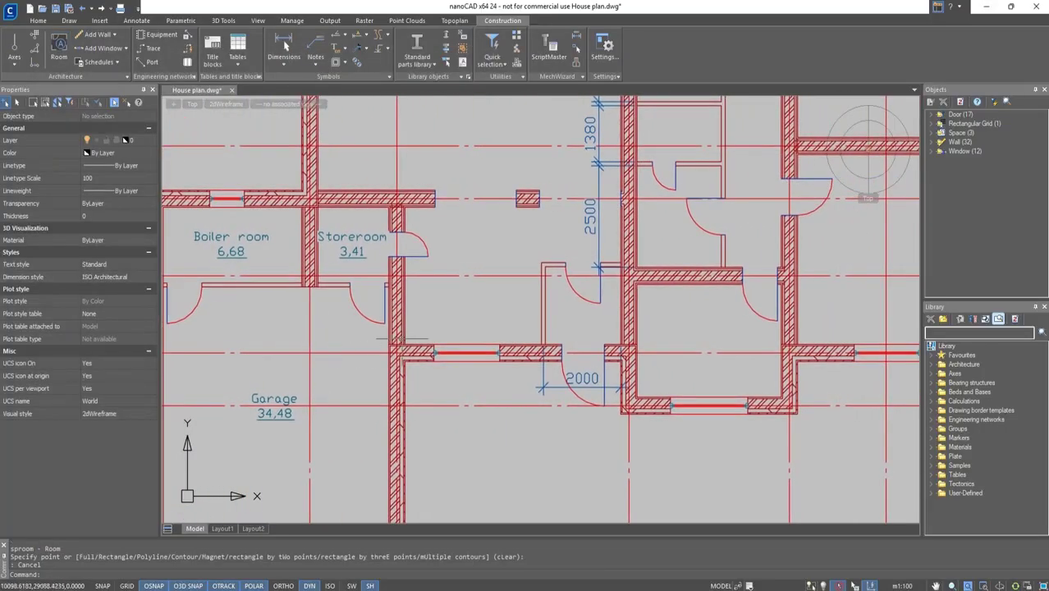
key(Return)
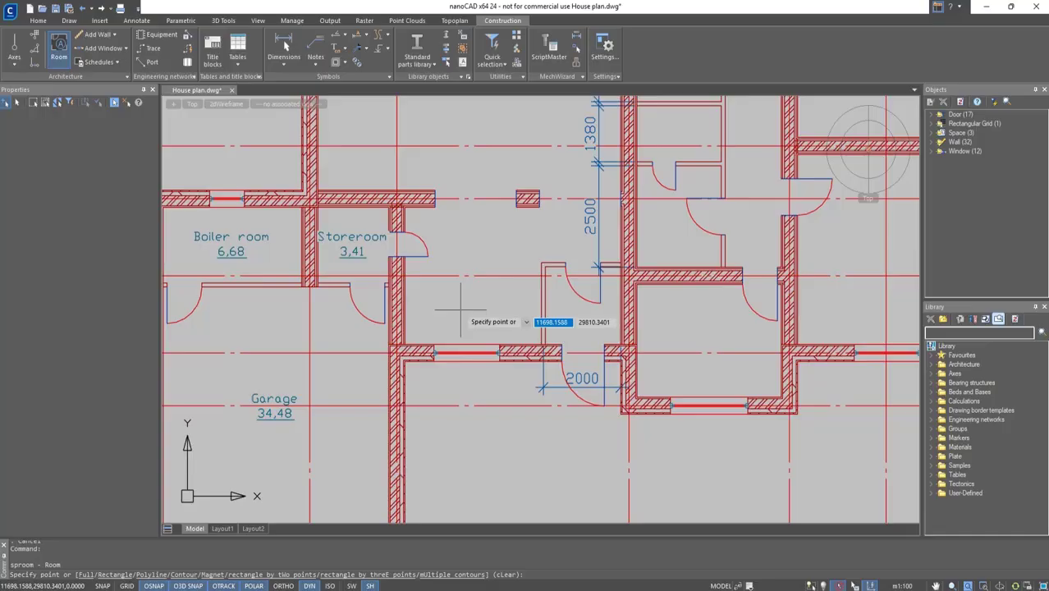
click(461, 310)
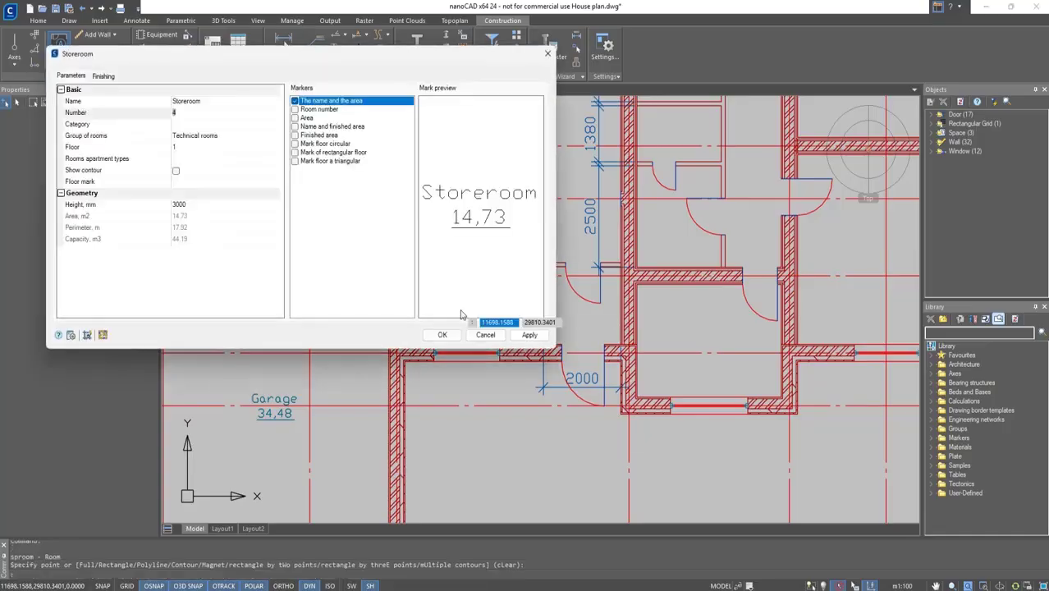
click(276, 136)
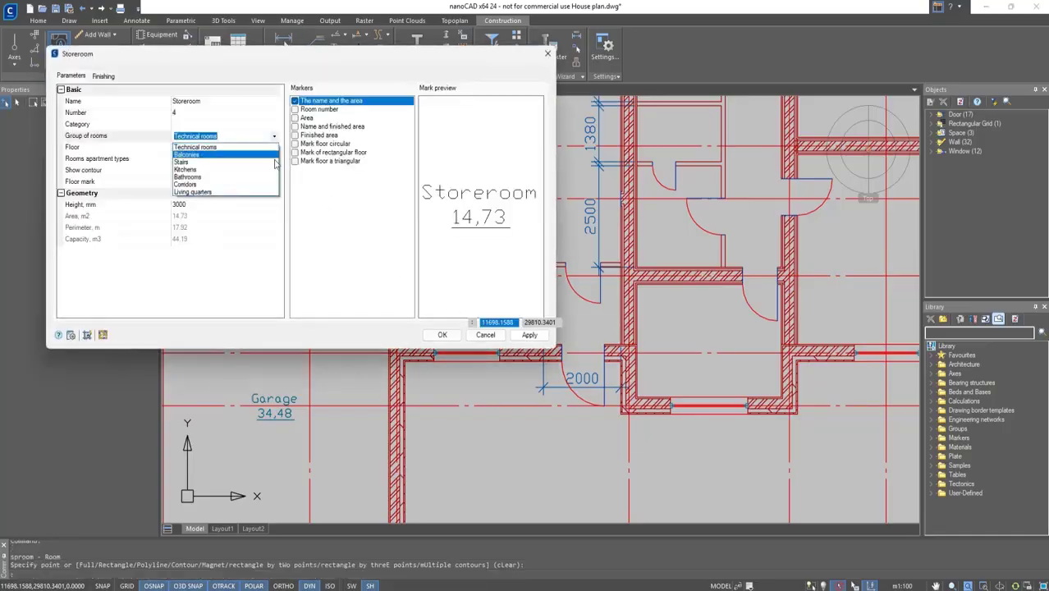
click(271, 145)
click(246, 101)
text(Kitchen)
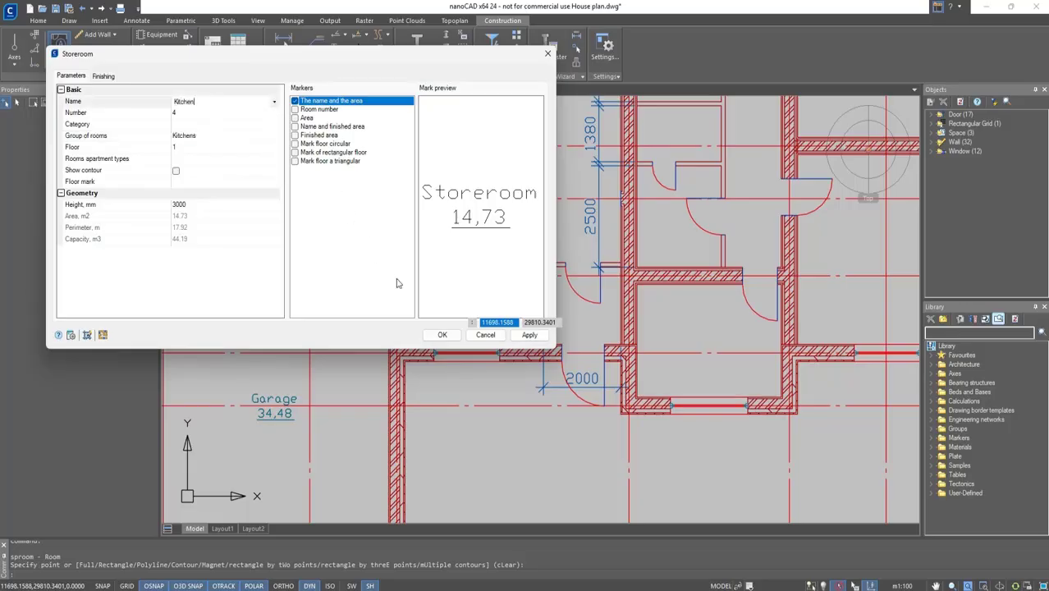
click(435, 334)
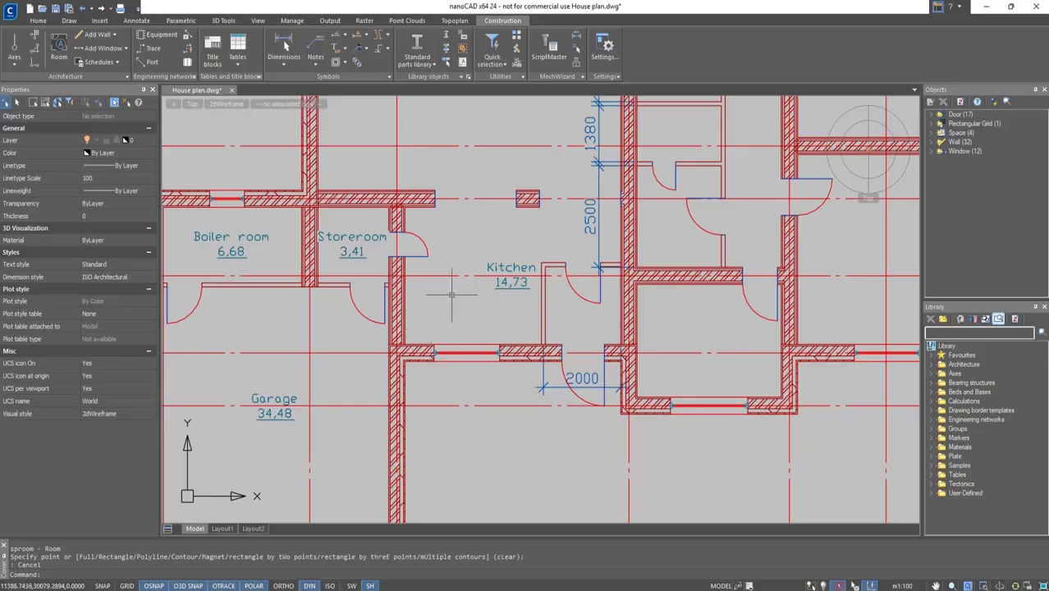
Select the new Kitchen room and undo its creation.
click(493, 273)
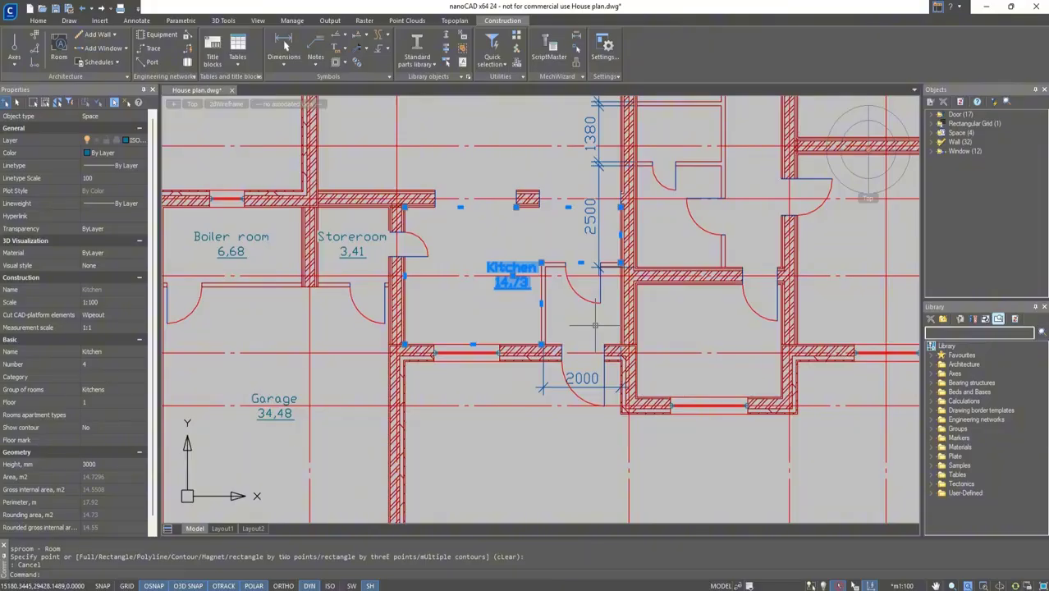
key(ctrl+z)
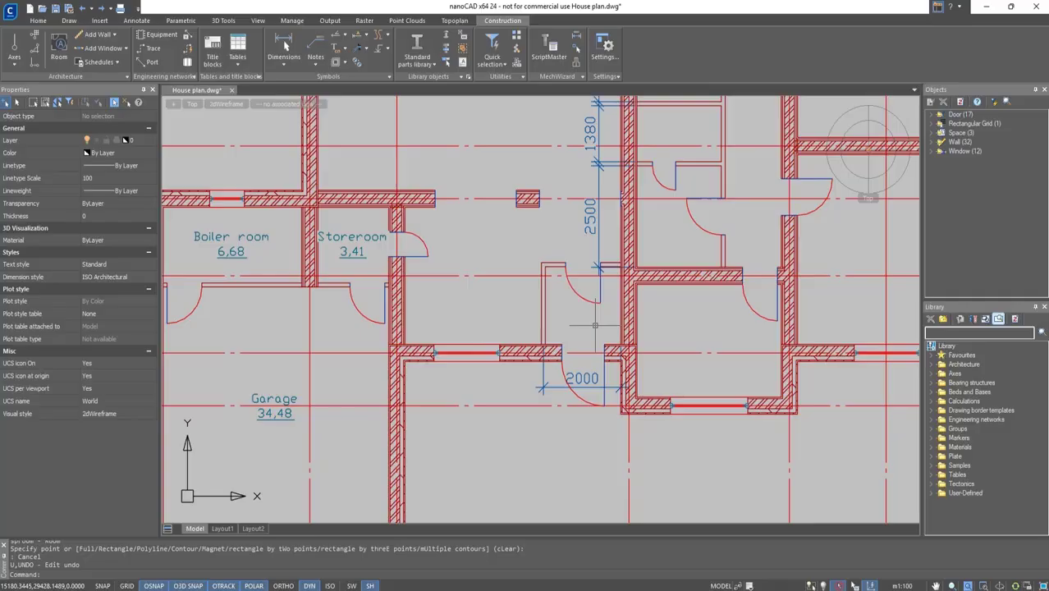
Start a rectangular room by two corner points spanning the space right of the storeroom.
click(58, 49)
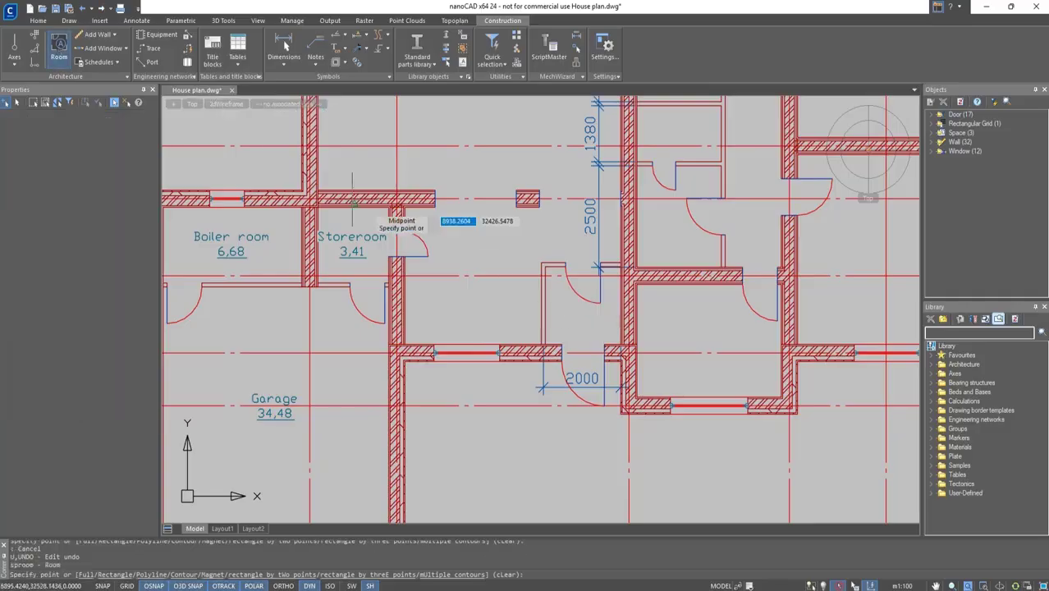
click(121, 576)
scroll(413, 339, up, 4)
click(396, 351)
middle_drag(639, 194, 426, 329)
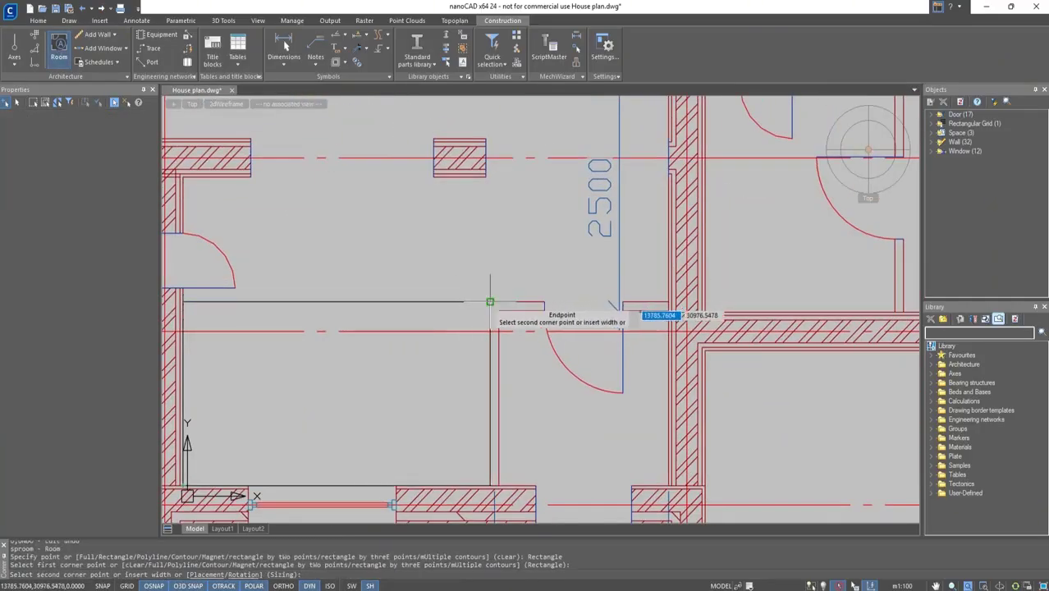
scroll(493, 185, up, 3)
click(493, 186)
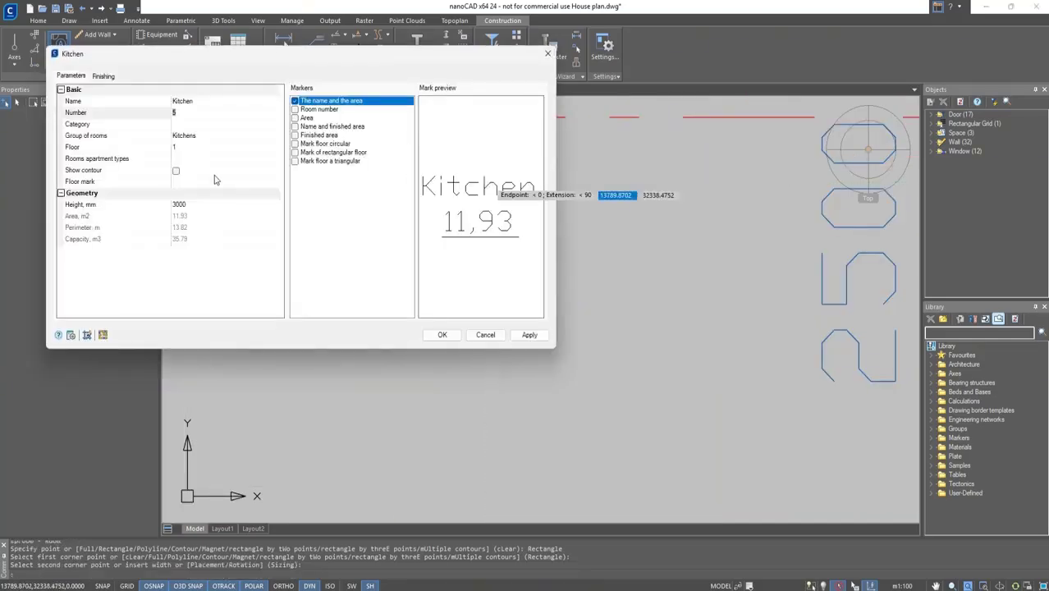
Enable the contour, set the room number to 4 and confirm the Kitchen room.
click(176, 171)
click(200, 112)
key(BackSpace)
text(4)
click(442, 335)
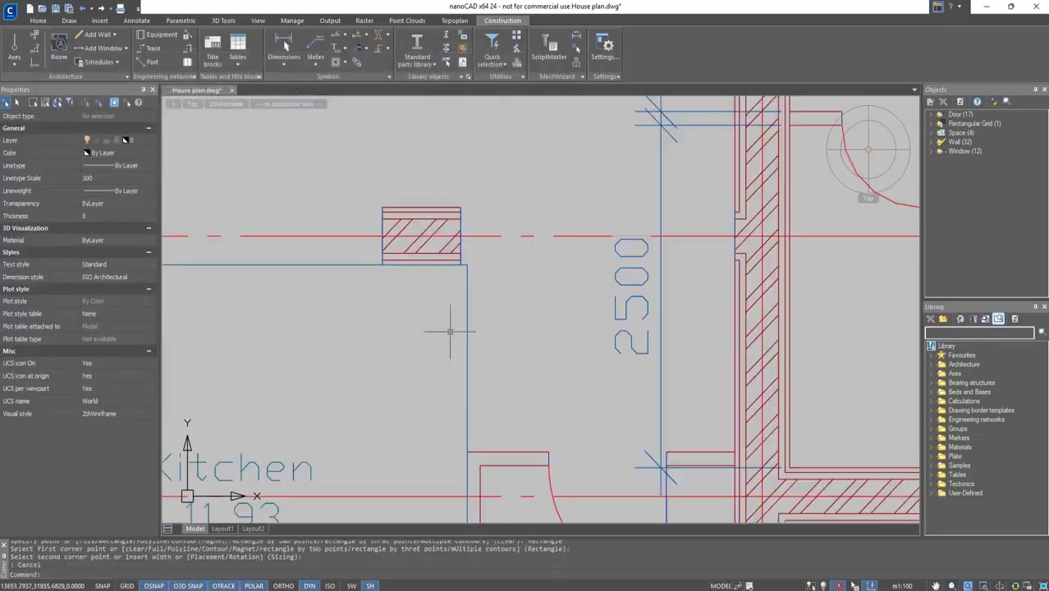
Start another rectangular room by two corners in the narrow space right of the kitchen.
scroll(450, 332, down, 3)
middle_drag(450, 335, 533, 246)
scroll(534, 246, down, 2)
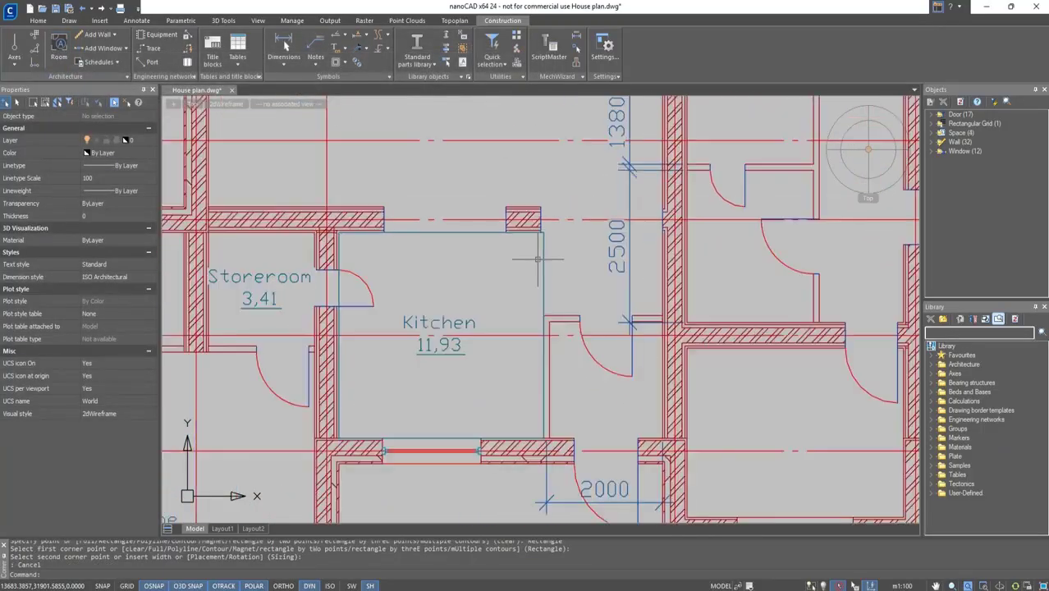
key(Return)
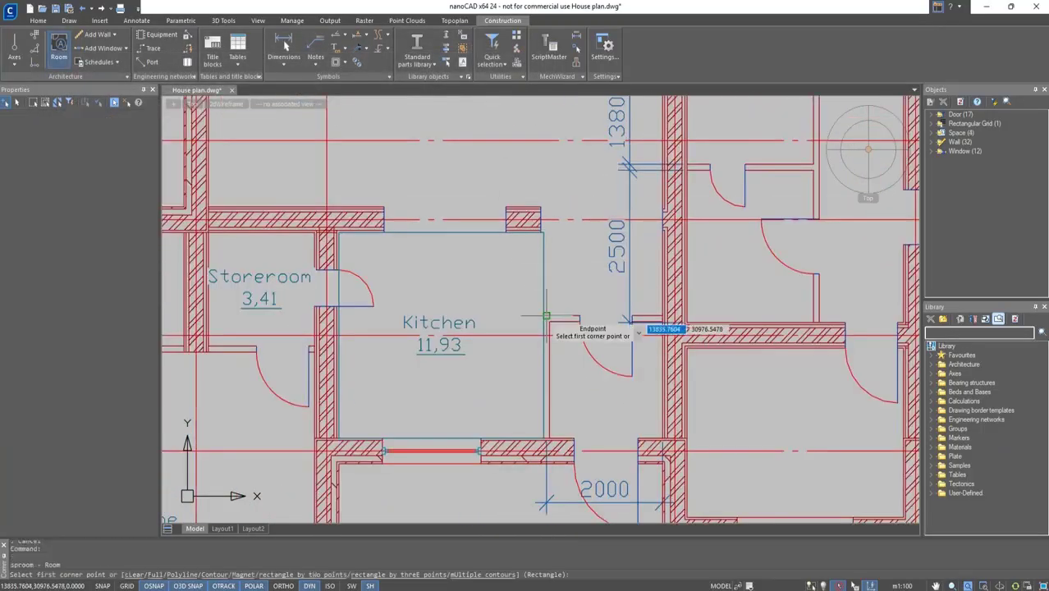
click(543, 318)
scroll(662, 233, up, 2)
click(667, 233)
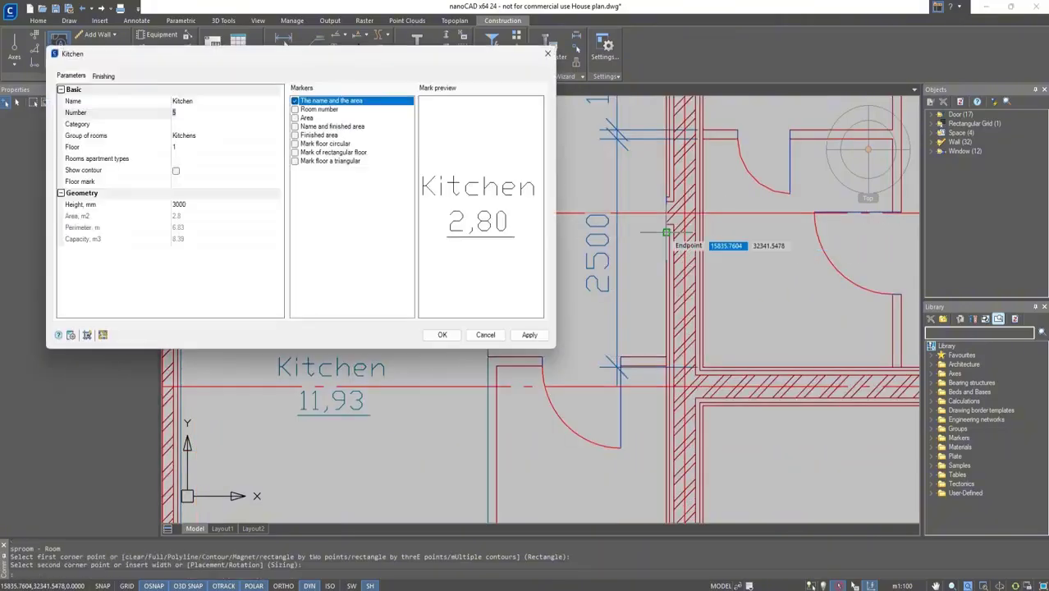
Assign the new room to the Corridors group, name it Hallway and confirm.
click(184, 136)
click(274, 136)
click(185, 188)
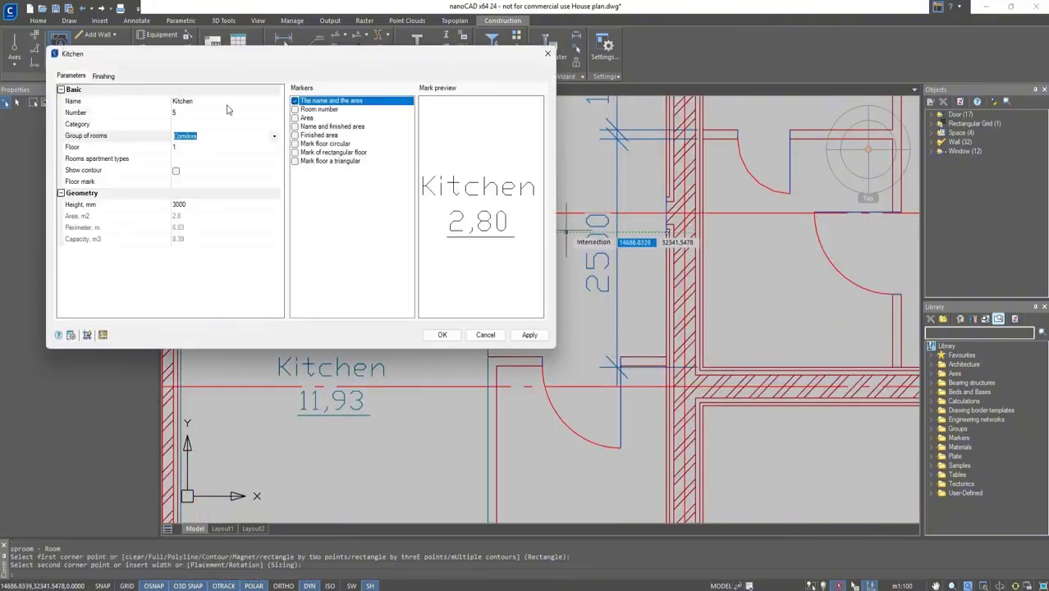
click(227, 102)
text(Hallway)
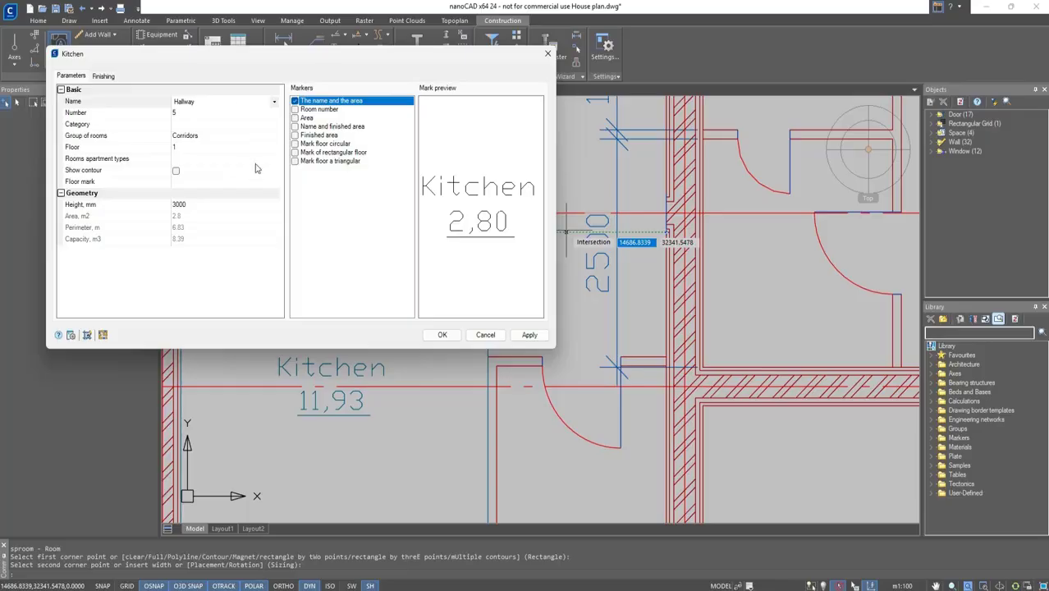
click(442, 334)
Open the Kitchen room's properties to review them.
double_click(472, 251)
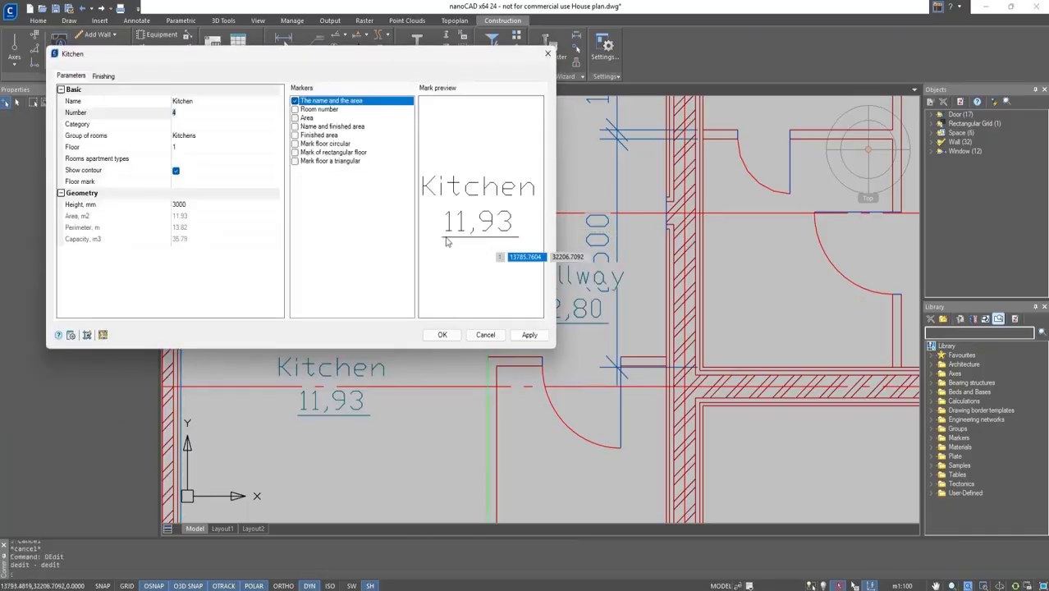
click(441, 334)
scroll(421, 288, up, 3)
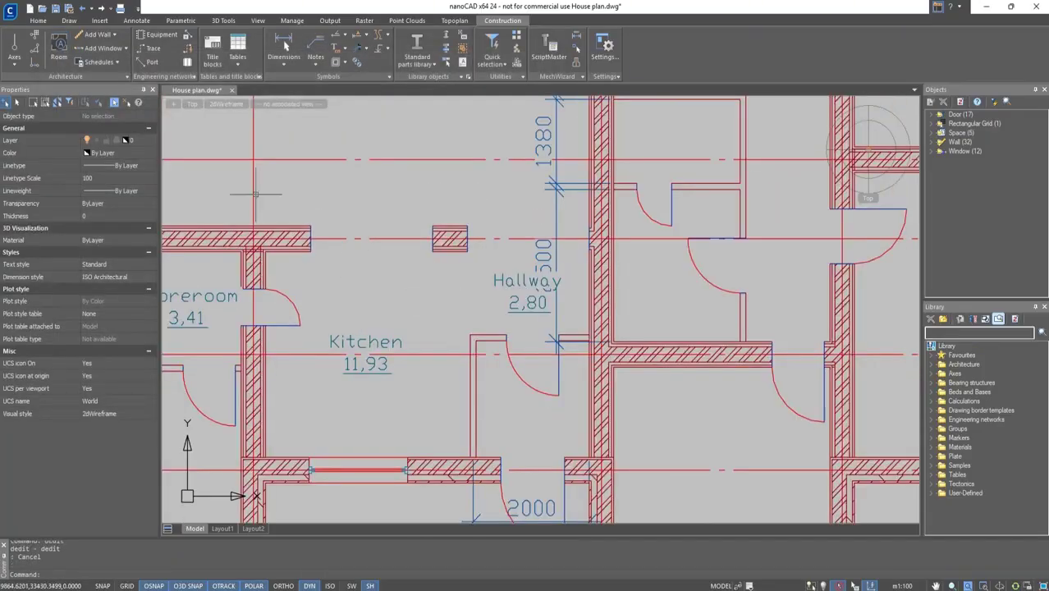
Turn off the ISO_DIMENSIONS layer.
click(38, 20)
click(217, 50)
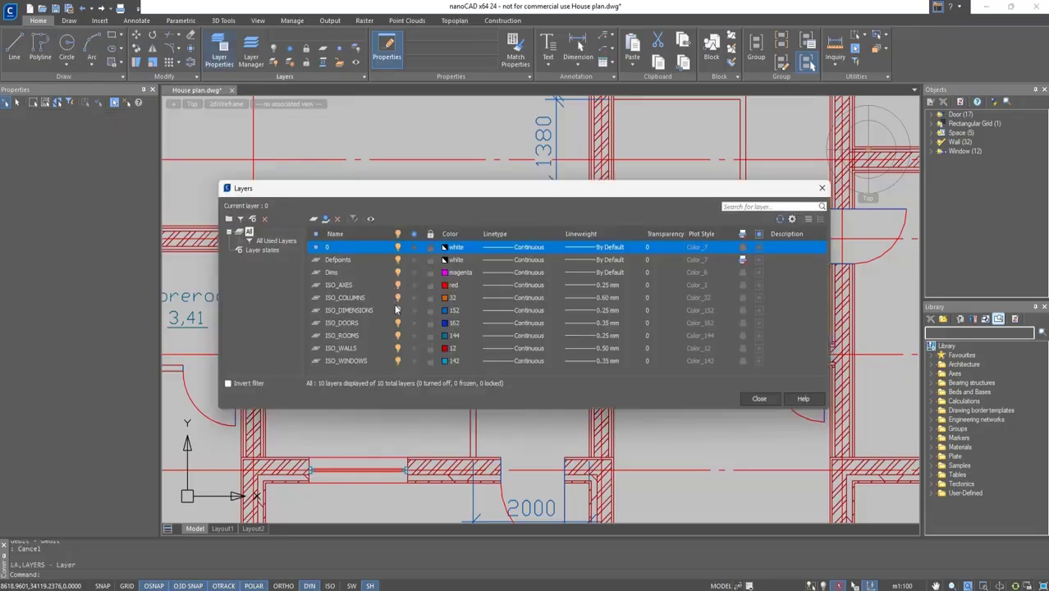
click(397, 310)
click(758, 400)
Start a new room by picking a point inside the large space above the kitchen and storeroom.
scroll(475, 215, down, 3)
middle_drag(474, 205, 532, 287)
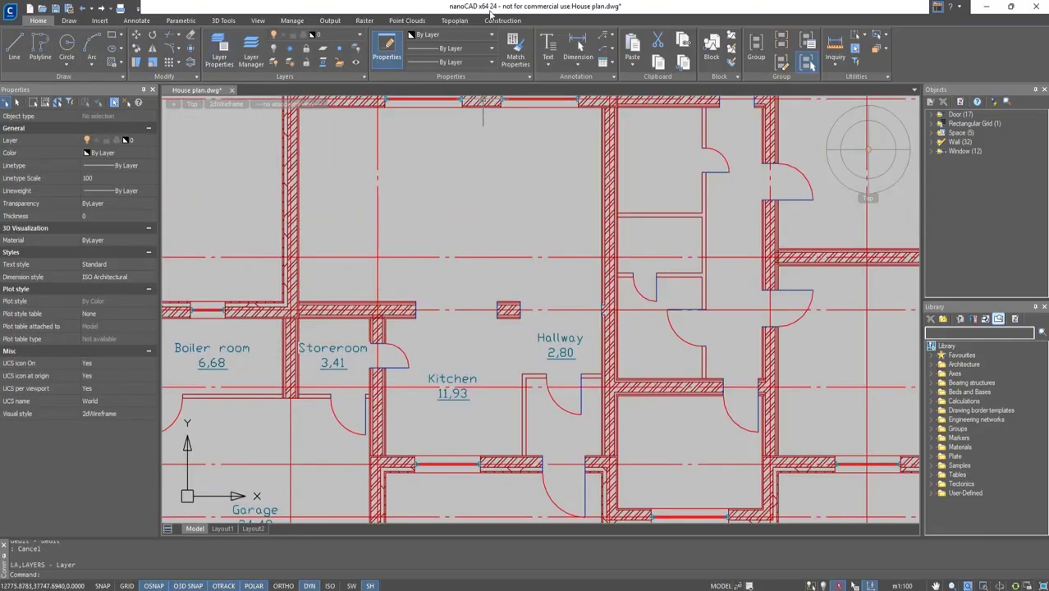
click(502, 21)
click(60, 49)
click(437, 208)
key(Escape)
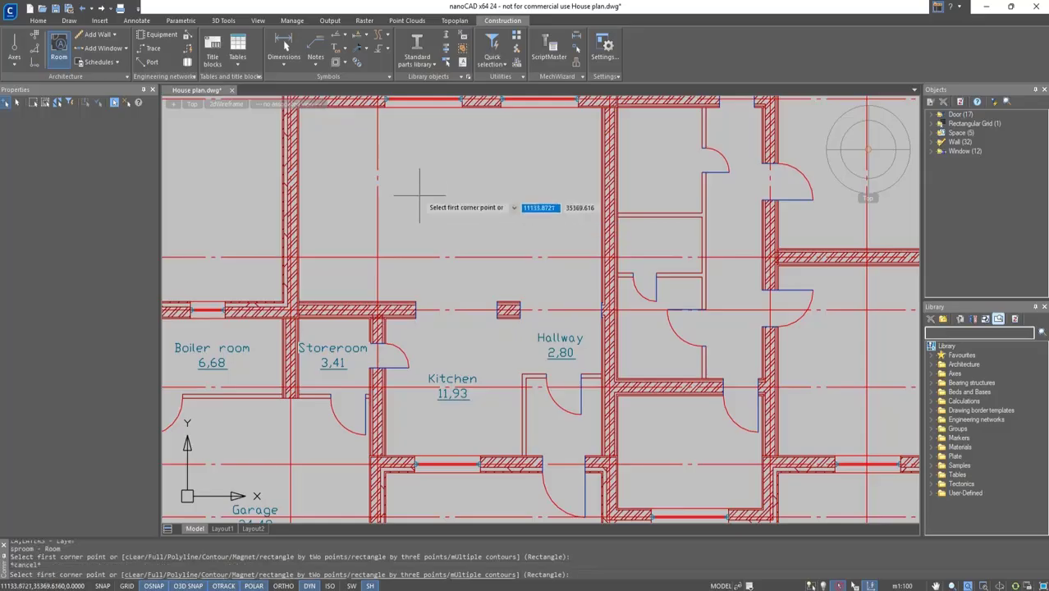
click(134, 575)
click(445, 216)
Name the room Living room, assign it to the Living quarters group and confirm.
click(225, 102)
text(Living room)
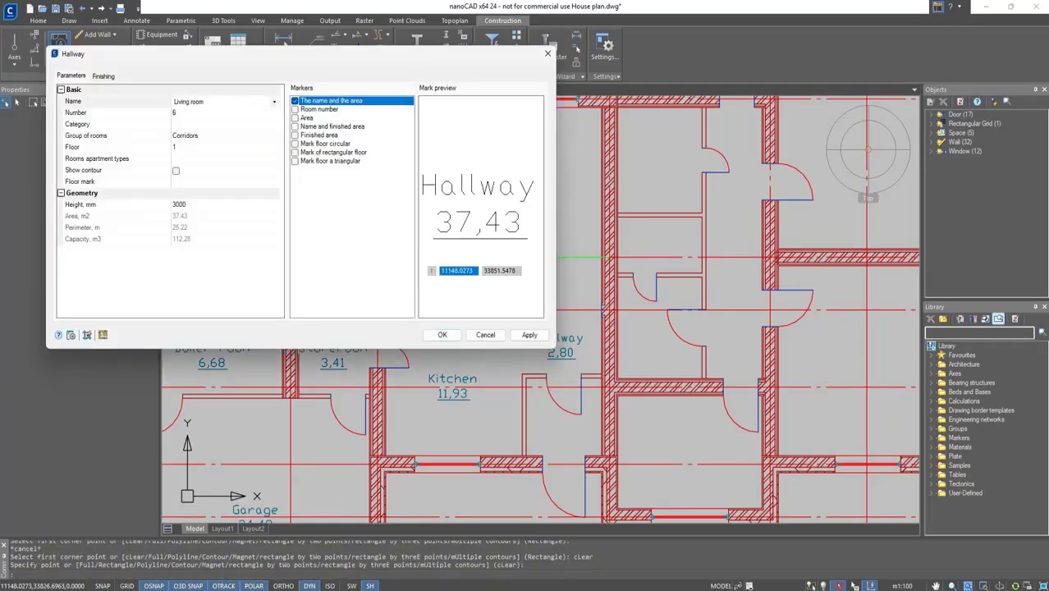
click(275, 138)
click(193, 192)
click(441, 334)
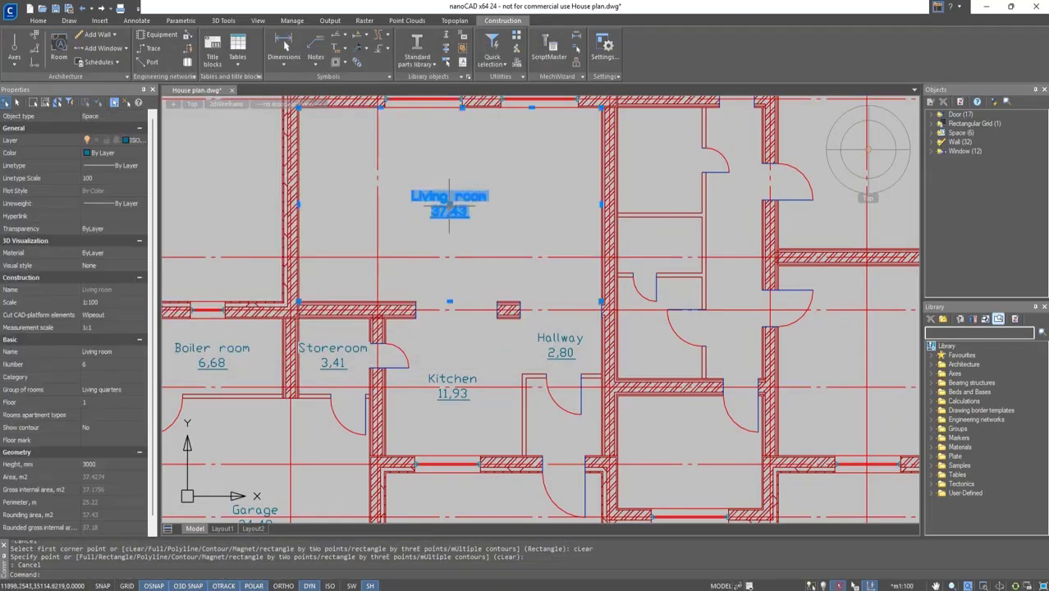
Create a room by picking inside the space below the hallway, name it Entrance hall, choose its group and confirm.
key(Escape)
key(Return)
middle_drag(544, 426, 527, 339)
click(527, 338)
text(Entr)
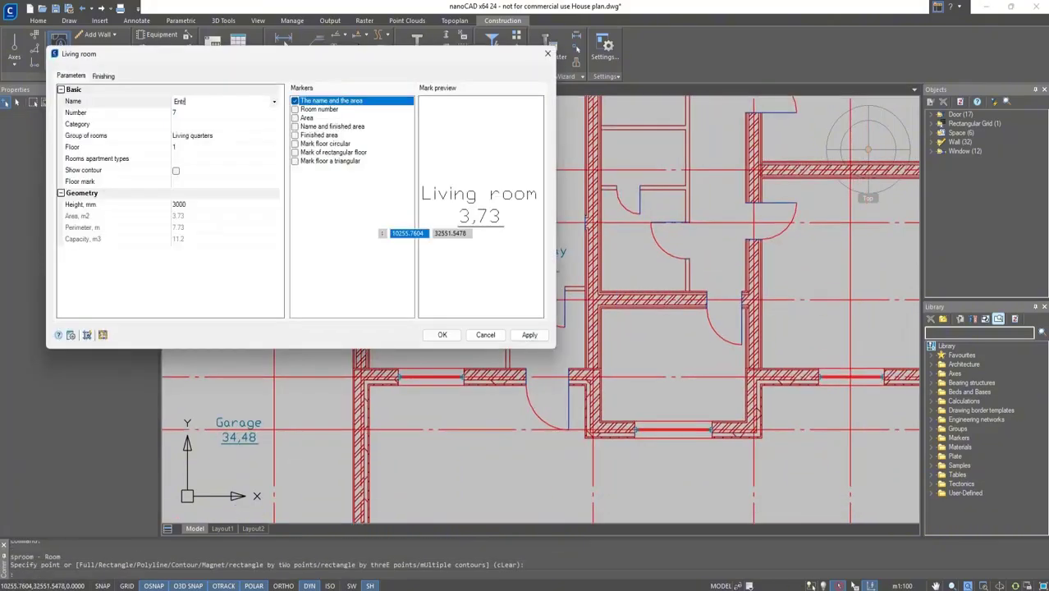
text(ance hall)
click(274, 136)
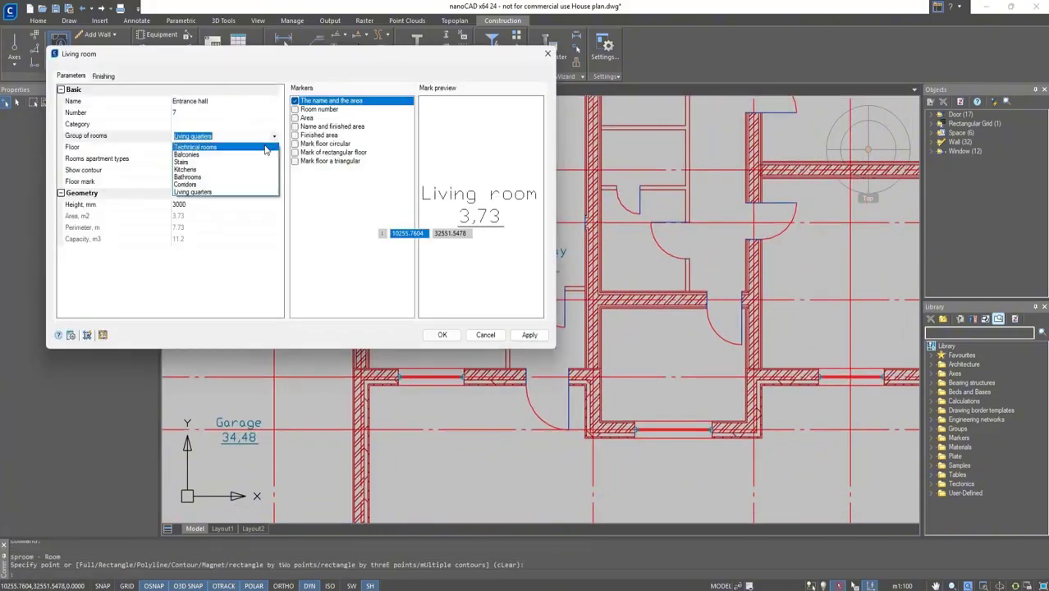
click(193, 193)
click(441, 334)
key(Escape)
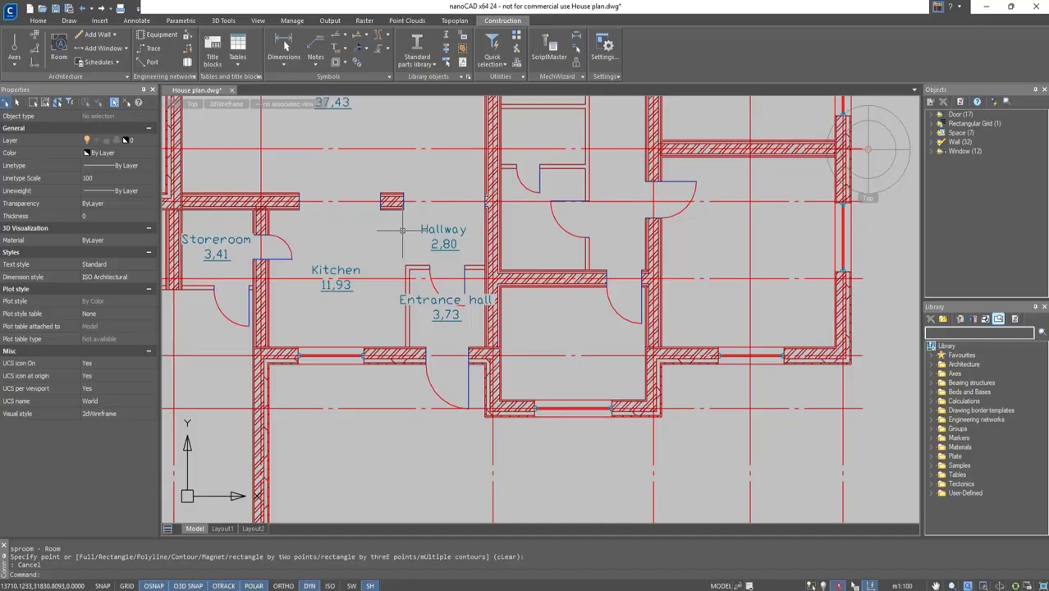
Create a Bedroom room in the Living quarters group in the space right of the entrance hall.
click(59, 46)
click(557, 335)
click(275, 102)
click(274, 102)
text(Bedroom)
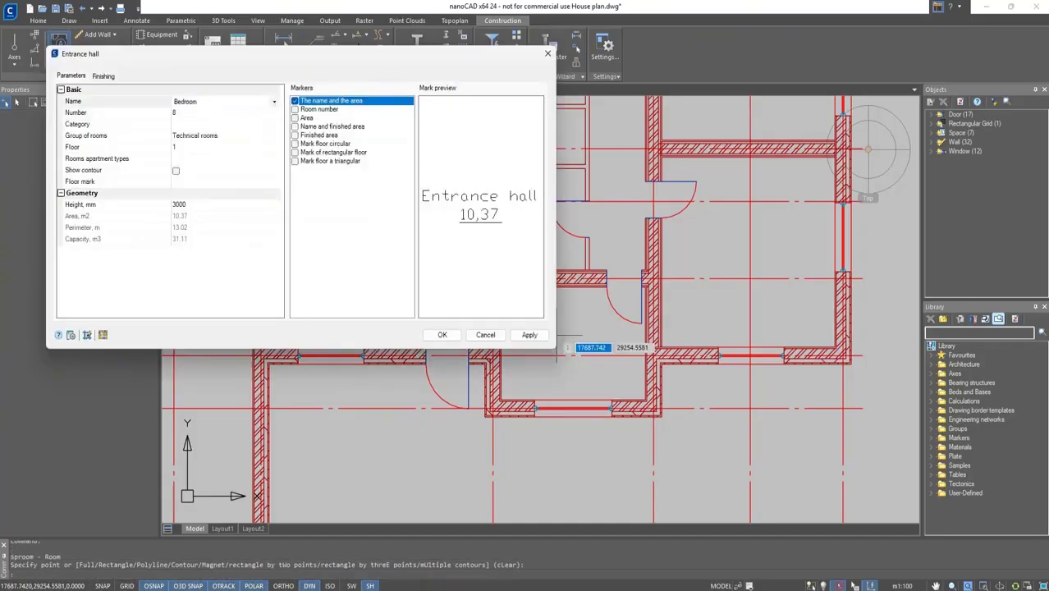
click(274, 135)
click(242, 192)
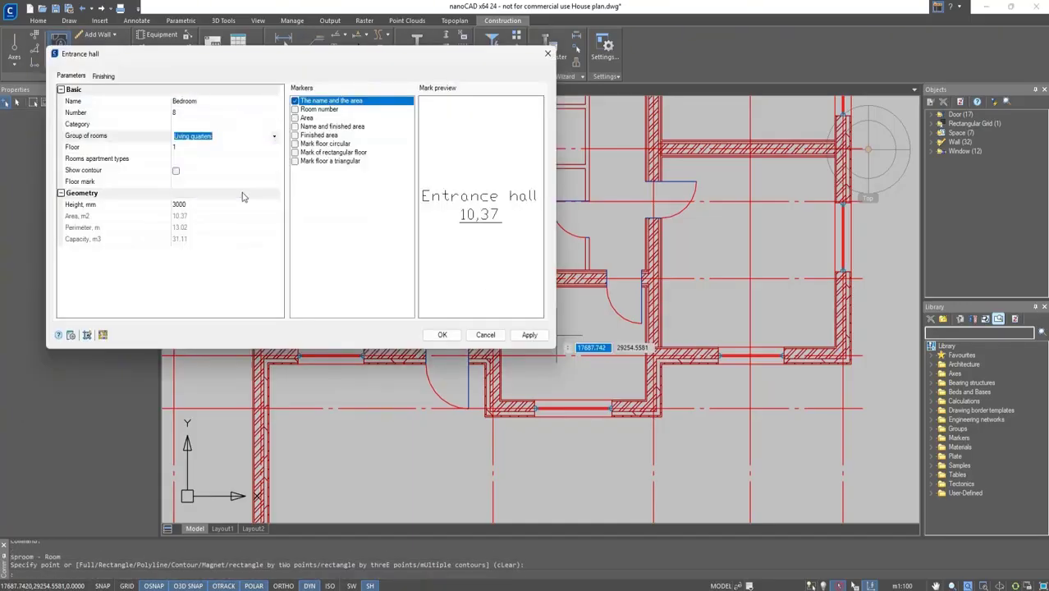
click(442, 335)
key(Escape)
Add three more Bedroom rooms by picking inside the right-hand and upper spaces of the house.
middle_drag(735, 318, 657, 360)
scroll(657, 361, up, 2)
click(59, 46)
click(663, 296)
click(442, 334)
middle_drag(698, 156, 574, 433)
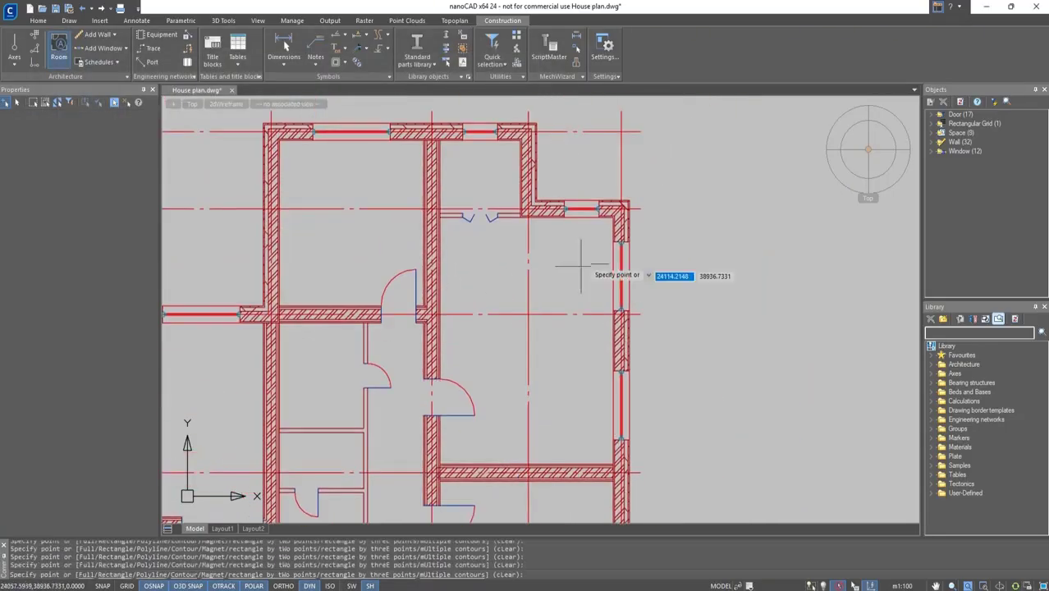
click(581, 264)
click(442, 334)
middle_drag(401, 179, 483, 196)
key(Return)
click(426, 234)
click(441, 335)
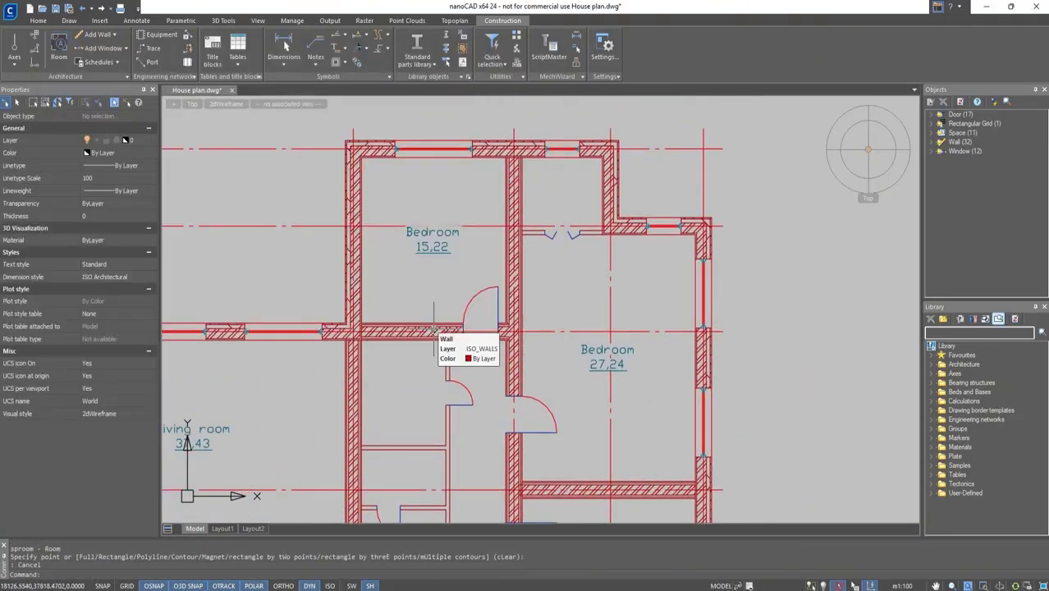
Create a Wardrobe room in the small upper-right space with its room group cleared.
click(563, 192)
text(Wardrobe)
click(271, 137)
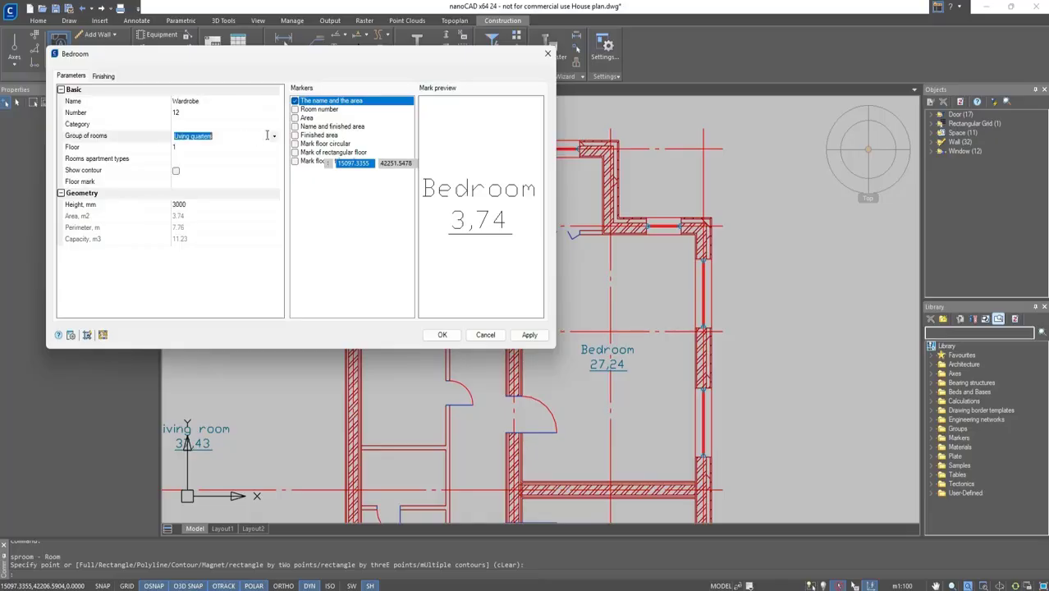
click(271, 136)
click(271, 139)
key(BackSpace)
click(442, 335)
key(Escape)
Create a Bathroom room in the Bathrooms group inside the space below the upper bedroom.
middle_drag(557, 324, 598, 171)
key(Return)
click(462, 247)
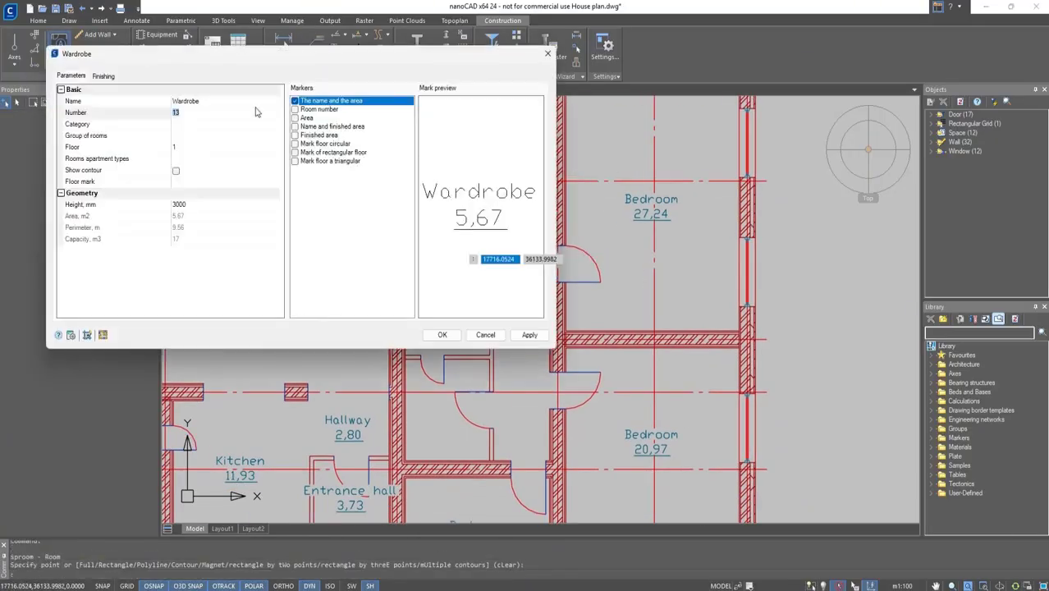
text(Bathroom)
click(272, 138)
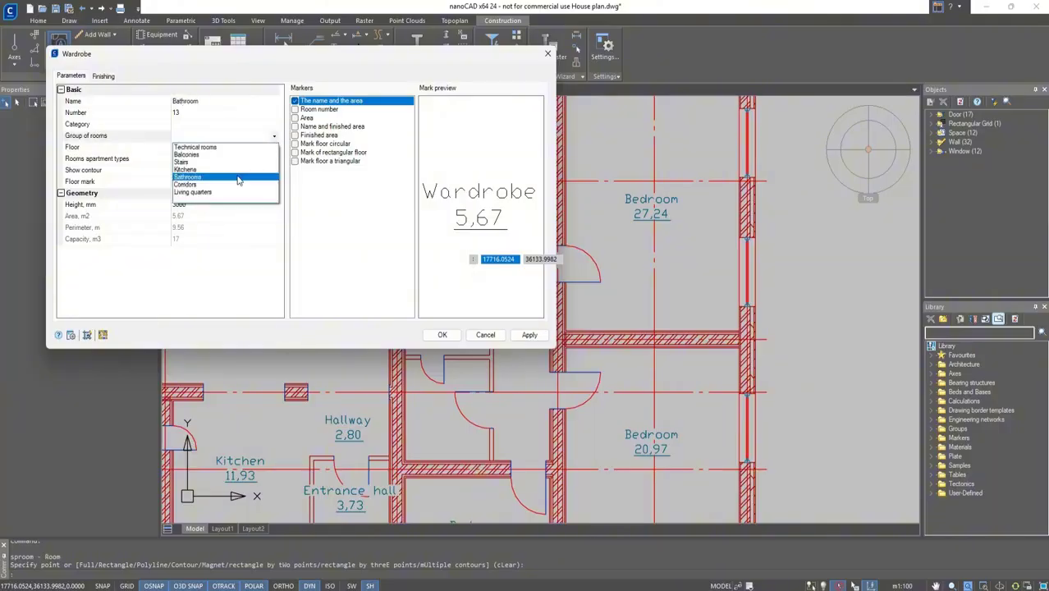
click(239, 179)
click(441, 334)
Create a Toilet room in the small space below the bathroom.
key(Return)
click(441, 315)
click(220, 101)
key(BackSpace)
text(Toilet)
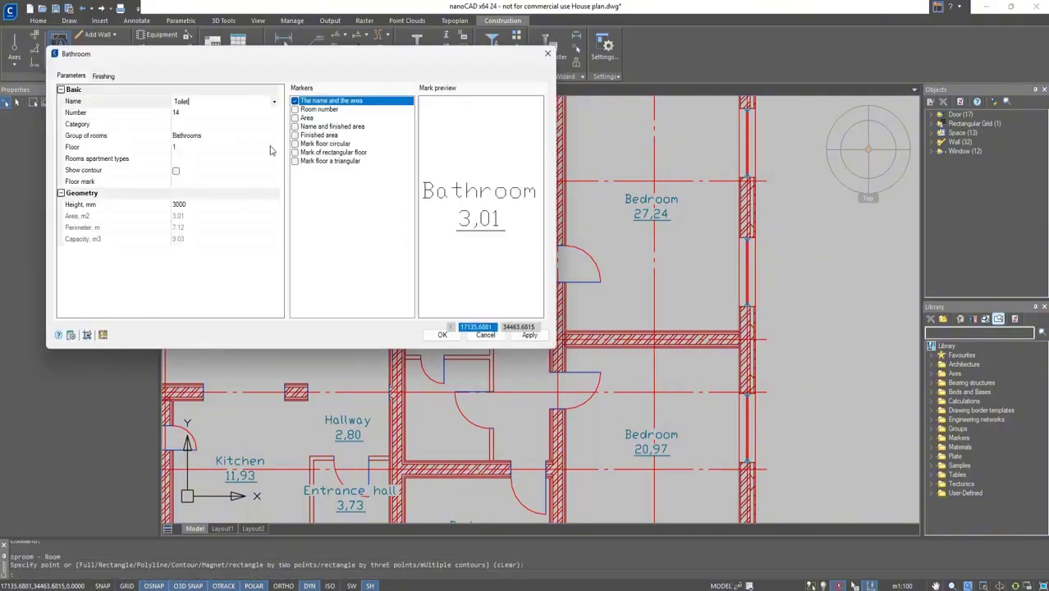
click(442, 334)
Create a Passage room in the corridor right of the toilet, choosing its room group.
key(Return)
click(382, 356)
click(195, 100)
text(Passage)
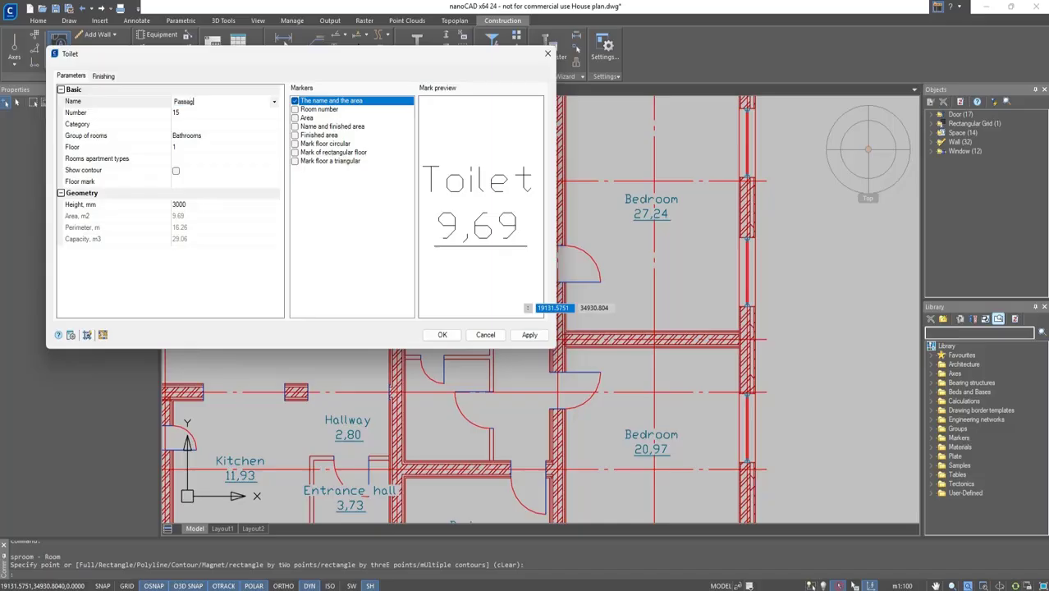
click(274, 139)
click(274, 138)
click(239, 169)
click(442, 335)
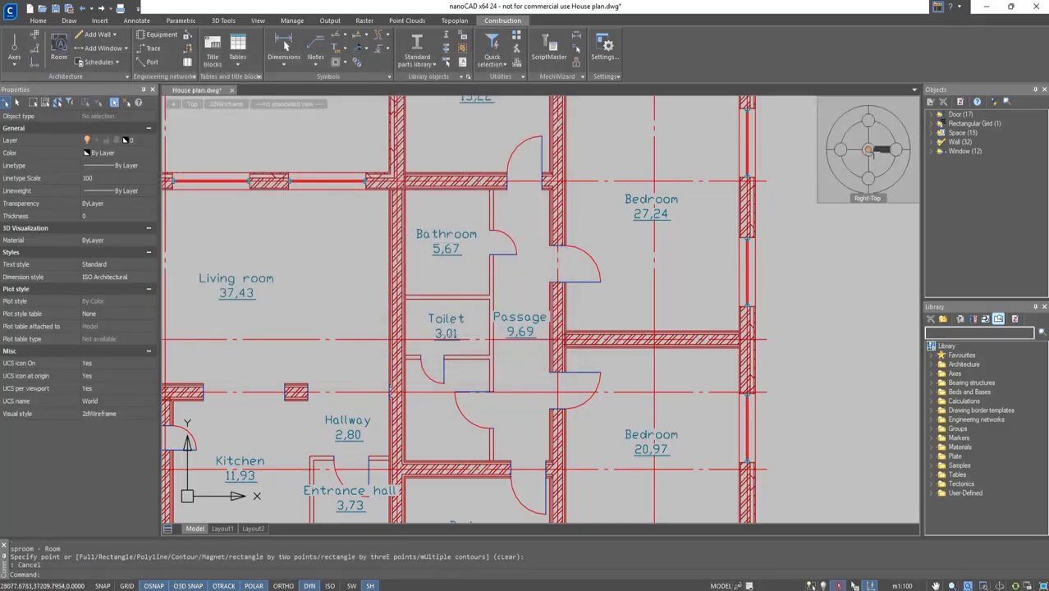
Start Add Object and place a Bath 750x1500 along the bathroom's left wall.
scroll(769, 197, down, 4)
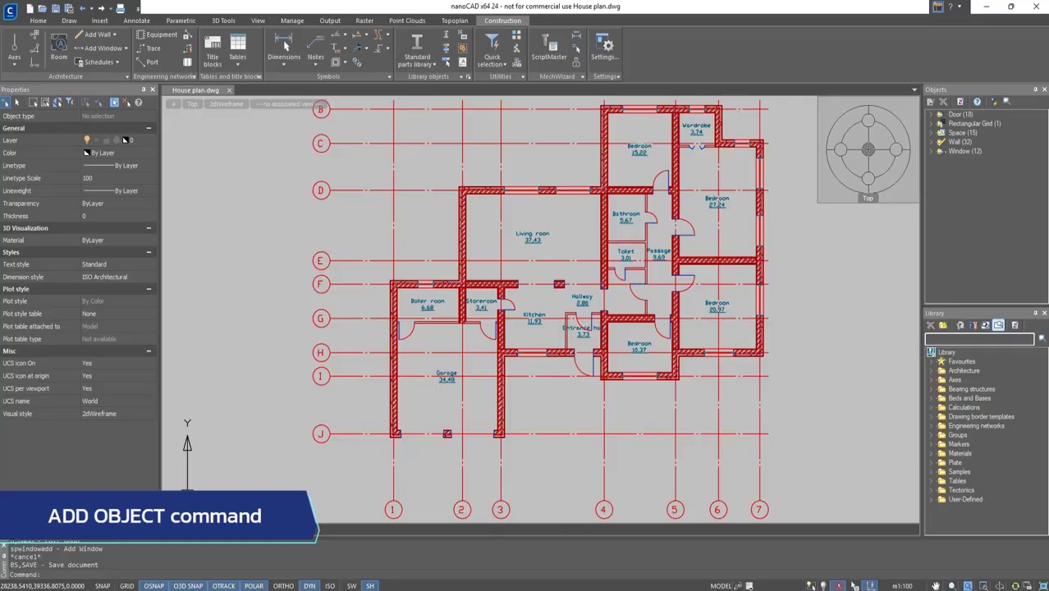
click(127, 51)
click(119, 118)
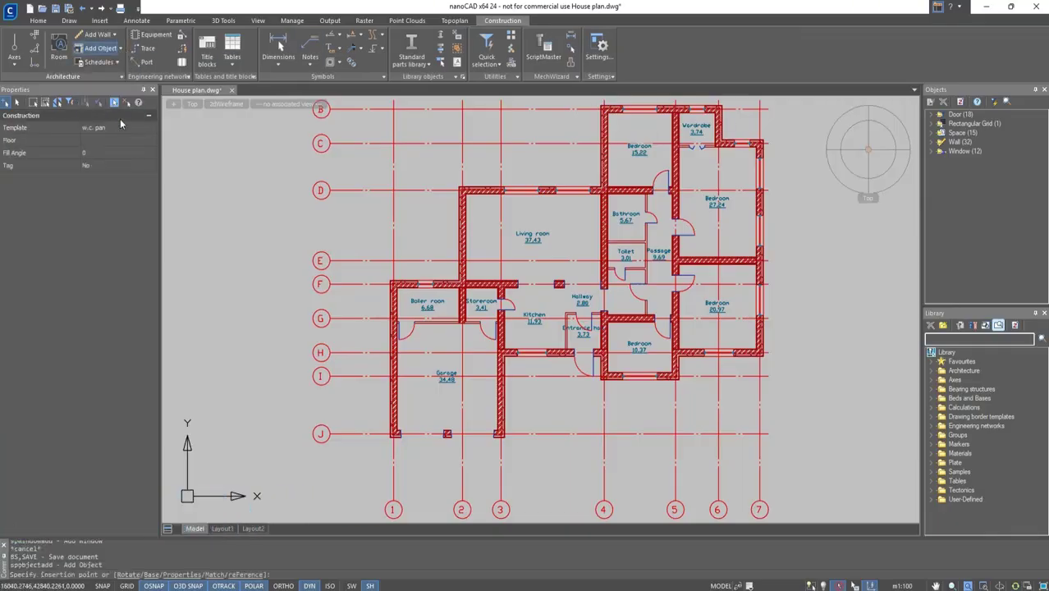
click(125, 130)
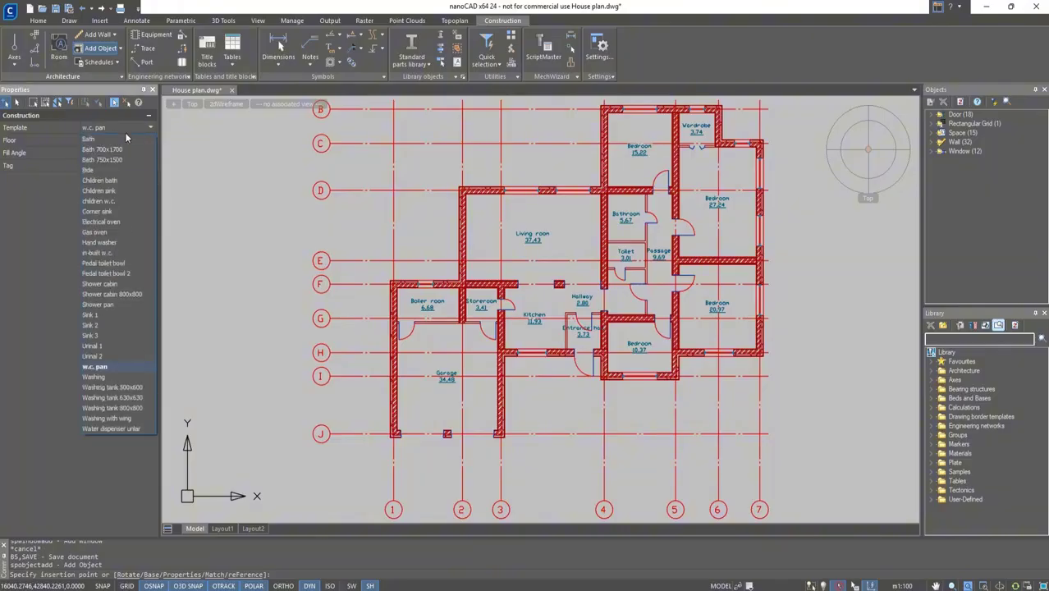
click(107, 300)
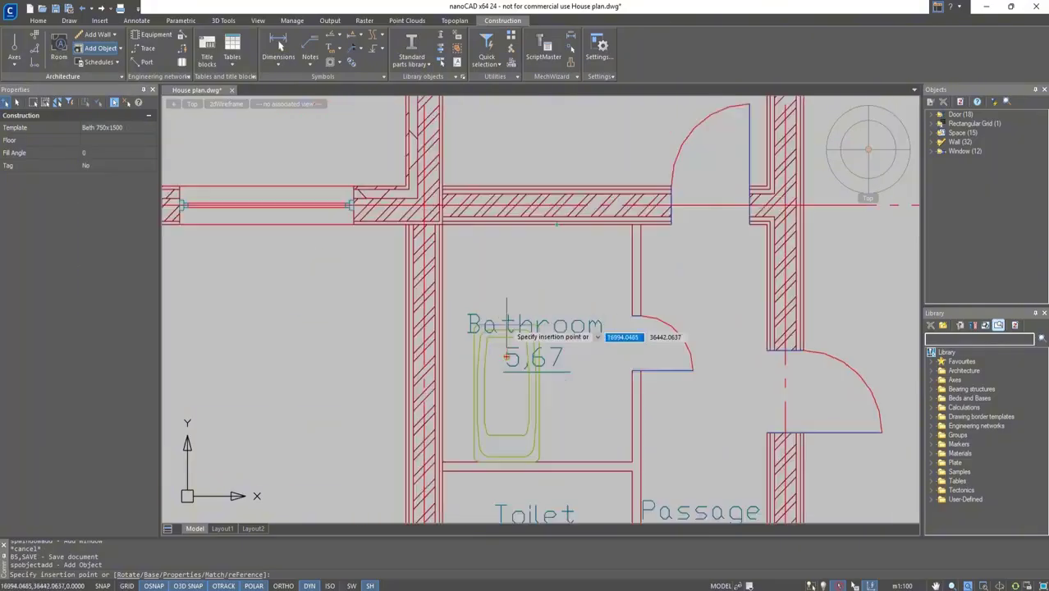
middle_drag(507, 327, 535, 231)
click(507, 362)
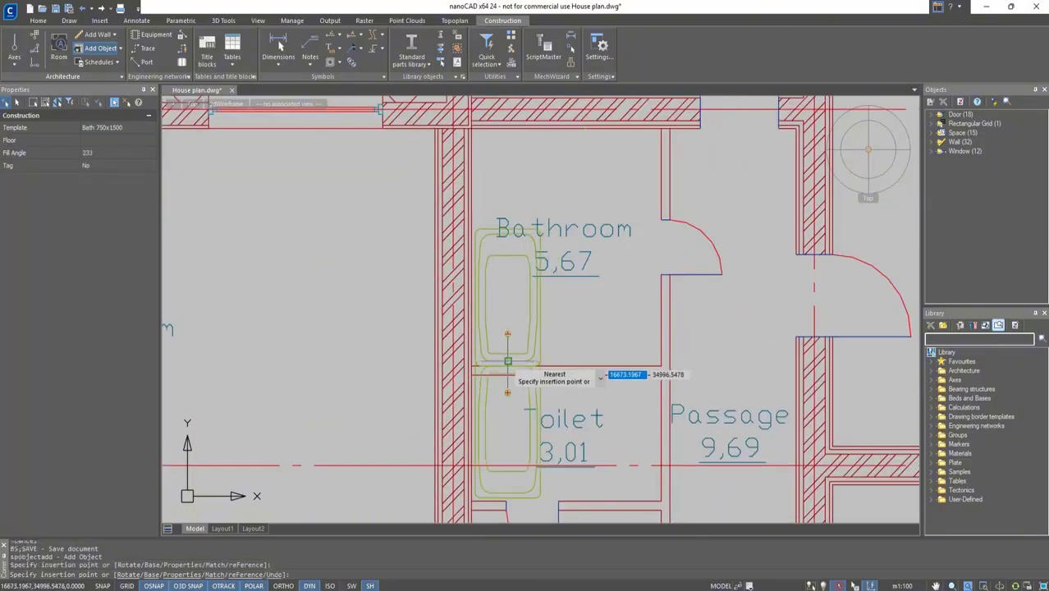
Place a Sink 3 in the bathroom's upper left corner.
click(149, 121)
click(131, 143)
scroll(468, 193, up, 2)
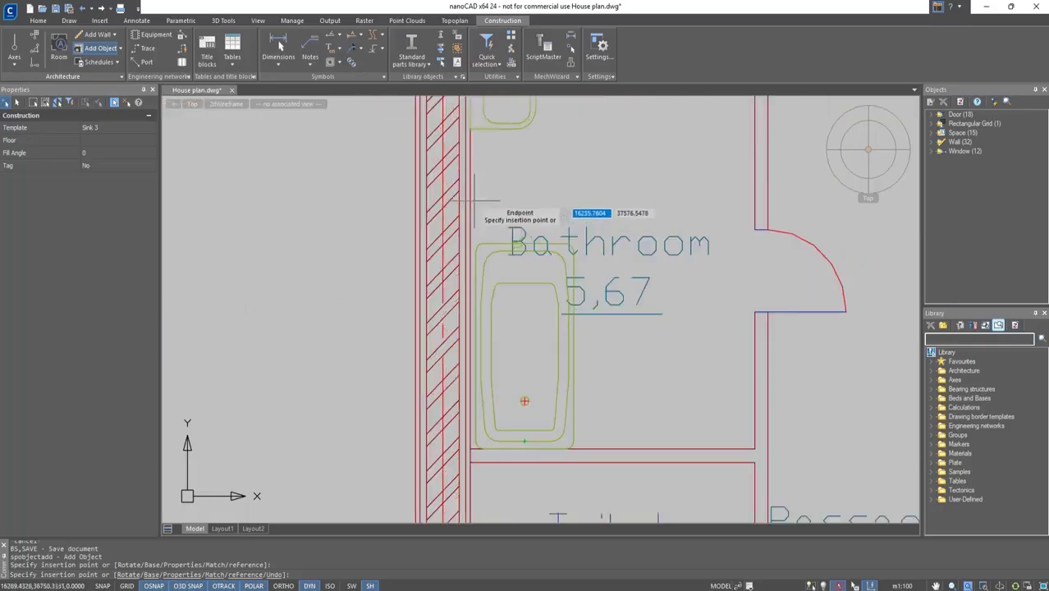
click(467, 193)
Place a w.c. pan against the bathroom's upper wall.
scroll(665, 156, down, 2)
middle_drag(666, 156, 562, 184)
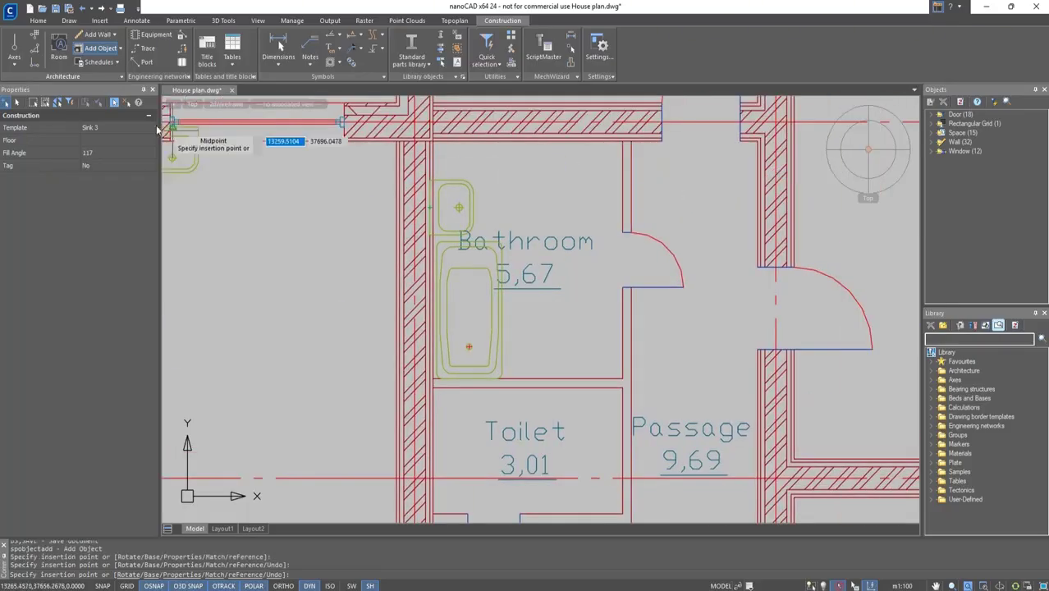
click(128, 128)
click(93, 367)
click(593, 146)
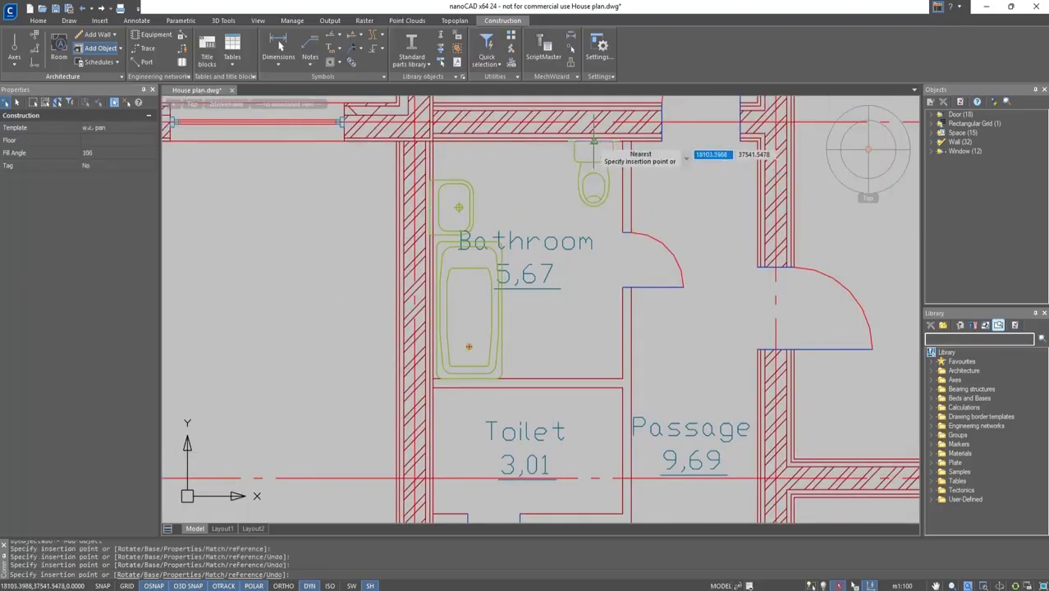
Place a Shower cabin in the toilet's upper left corner.
click(123, 128)
click(107, 284)
middle_drag(443, 396, 422, 275)
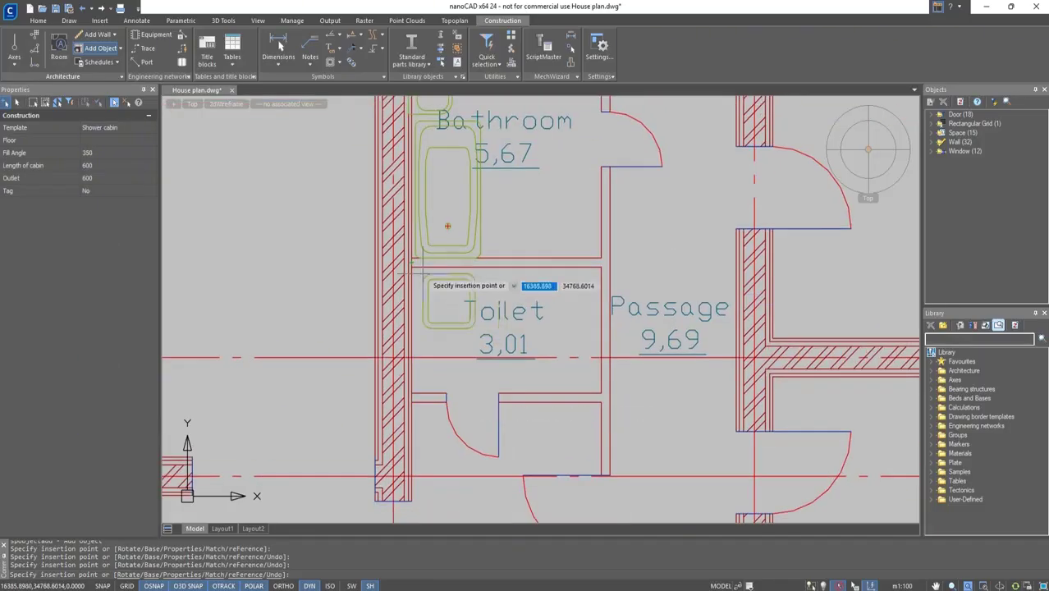
click(413, 267)
Match the bathroom sink and place another one in the toilet.
click(214, 574)
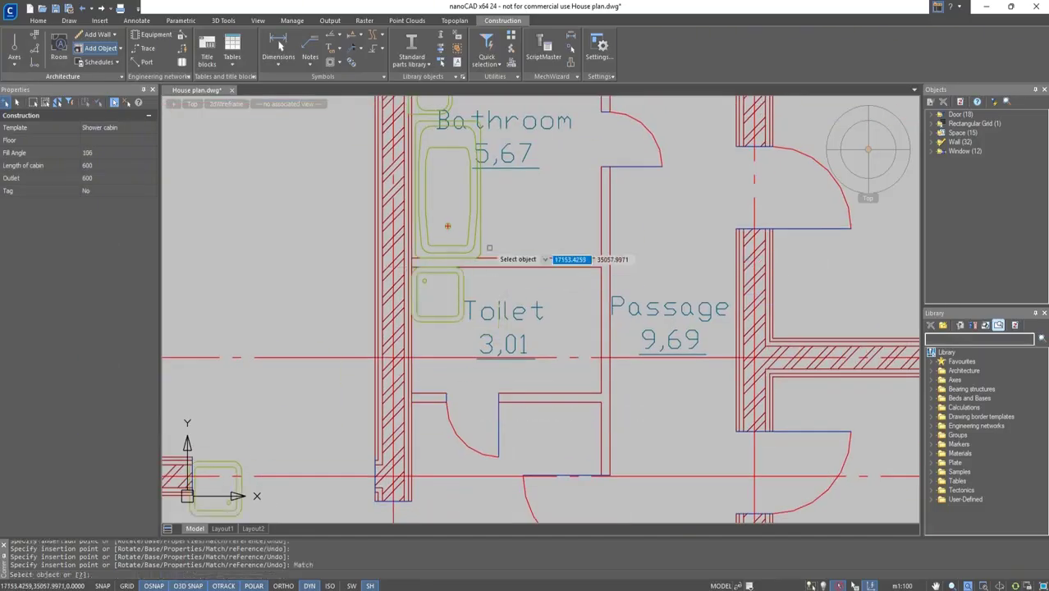
middle_drag(489, 248, 464, 353)
click(422, 177)
middle_drag(539, 388, 522, 317)
click(474, 339)
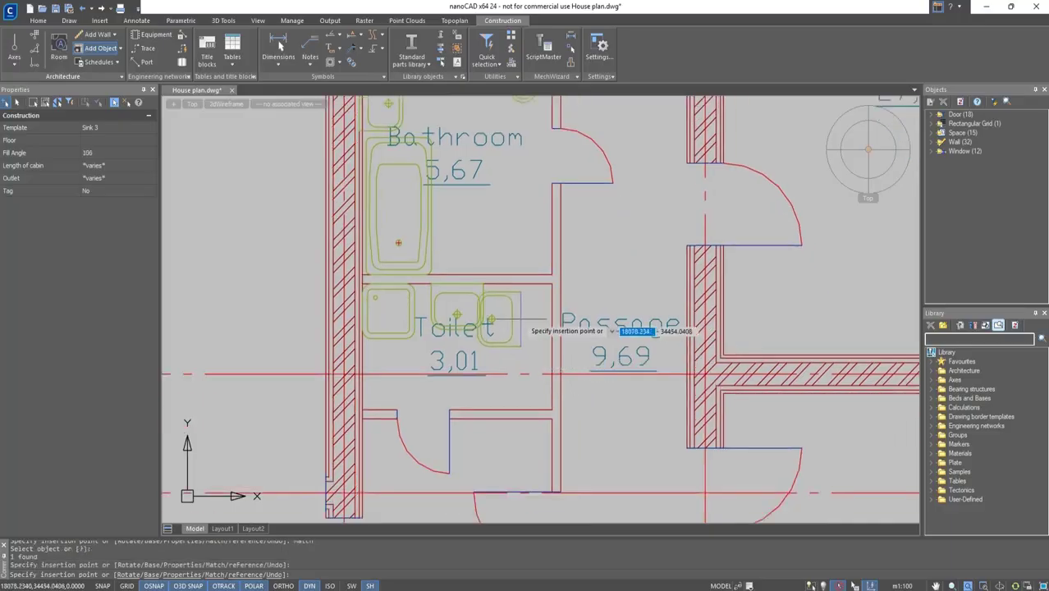
Match the w.c. pan and place another one in the toilet beside the passage wall.
click(214, 575)
middle_drag(522, 169, 522, 240)
click(525, 169)
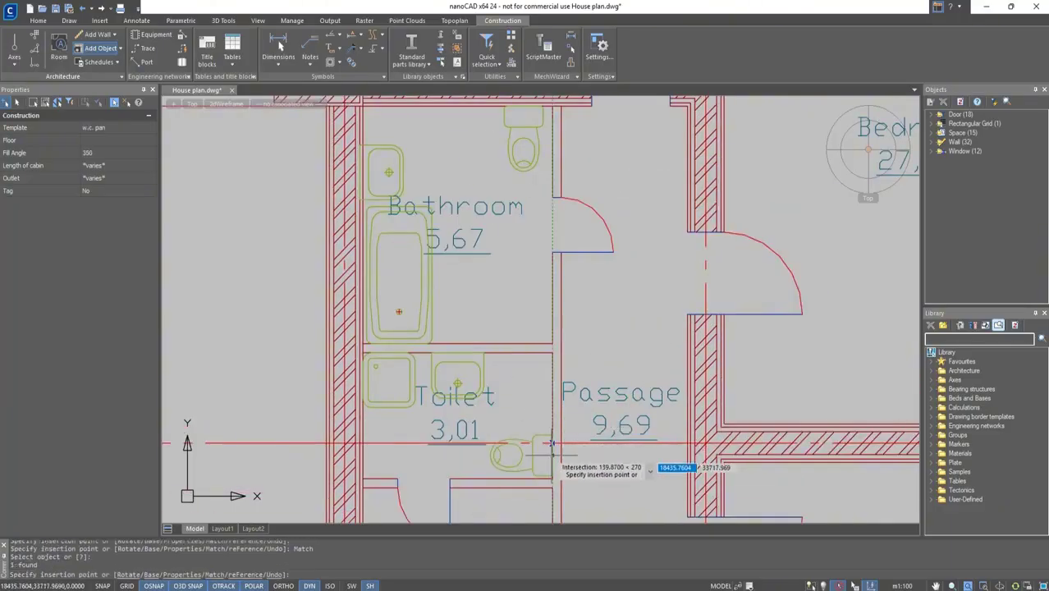
Switch the object template to Washing with wing and place the sink in the kitchen against its lower wall.
click(136, 127)
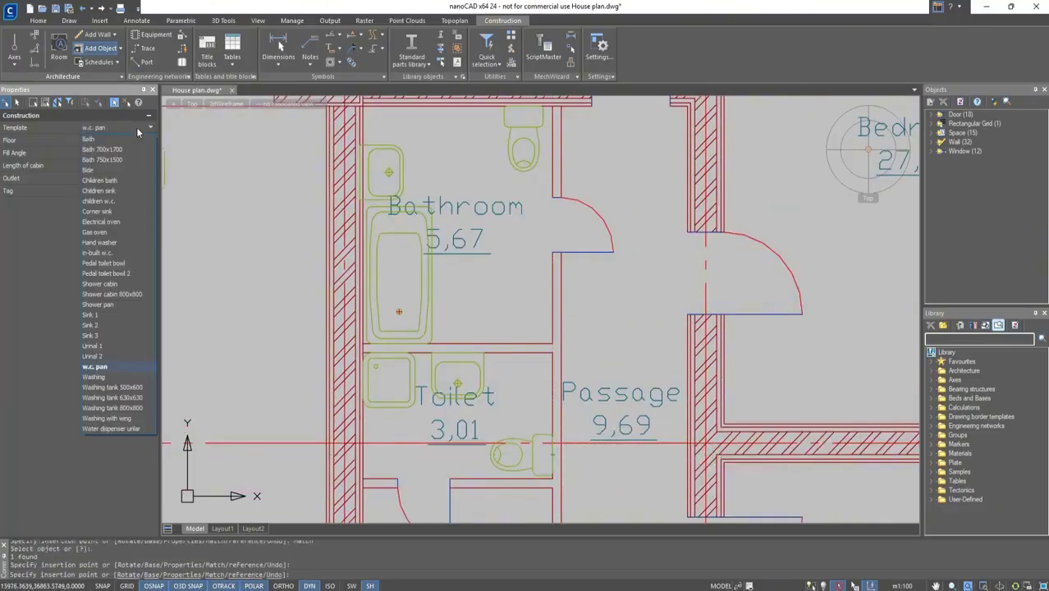
click(107, 418)
middle_drag(336, 404, 569, 206)
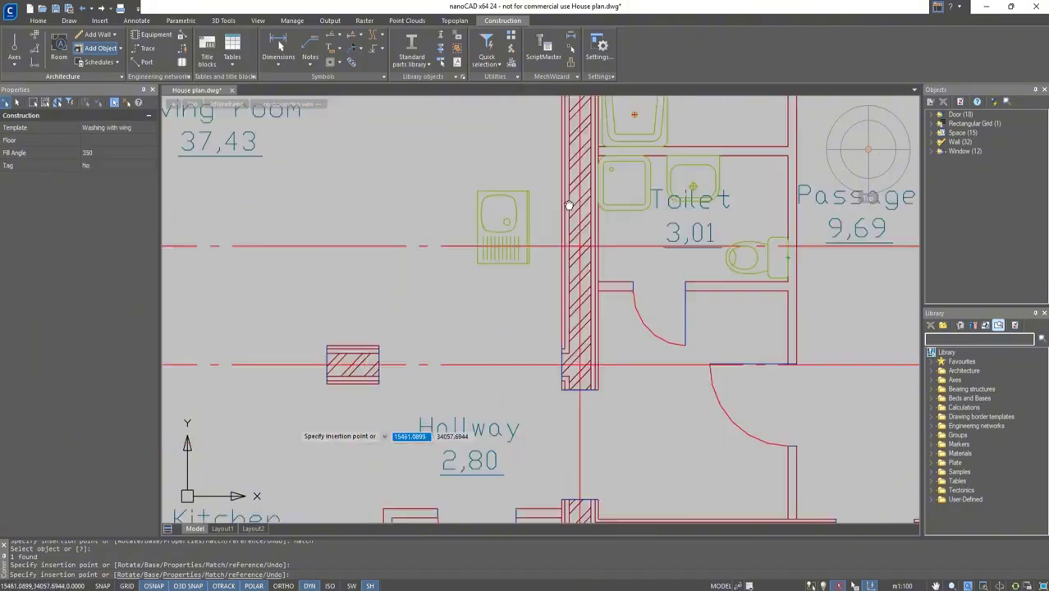
middle_drag(355, 494, 559, 261)
right_click(512, 459)
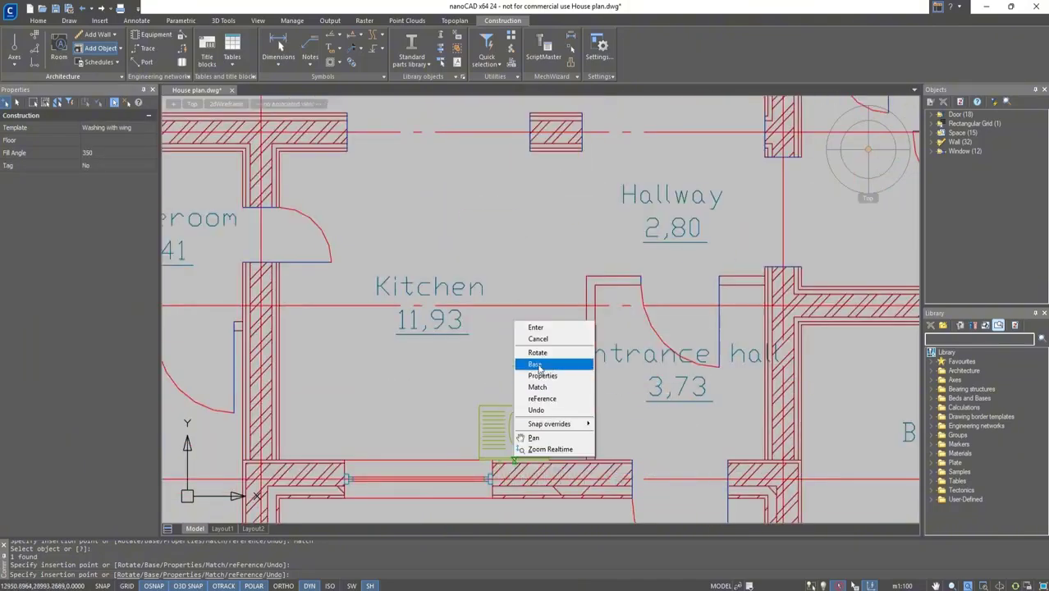
click(538, 367)
scroll(545, 471, up, 3)
click(552, 444)
right_click(553, 444)
click(577, 523)
click(631, 444)
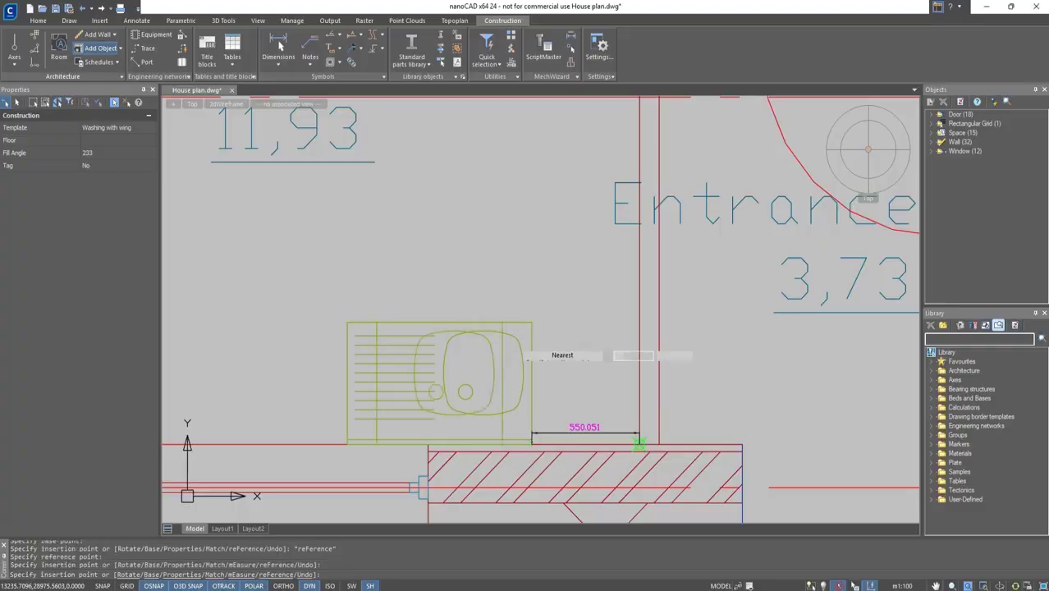
key(Escape)
Place an Electrical oven in the kitchen against the lower wall, 70 mm to the left of the sink.
click(100, 49)
click(103, 127)
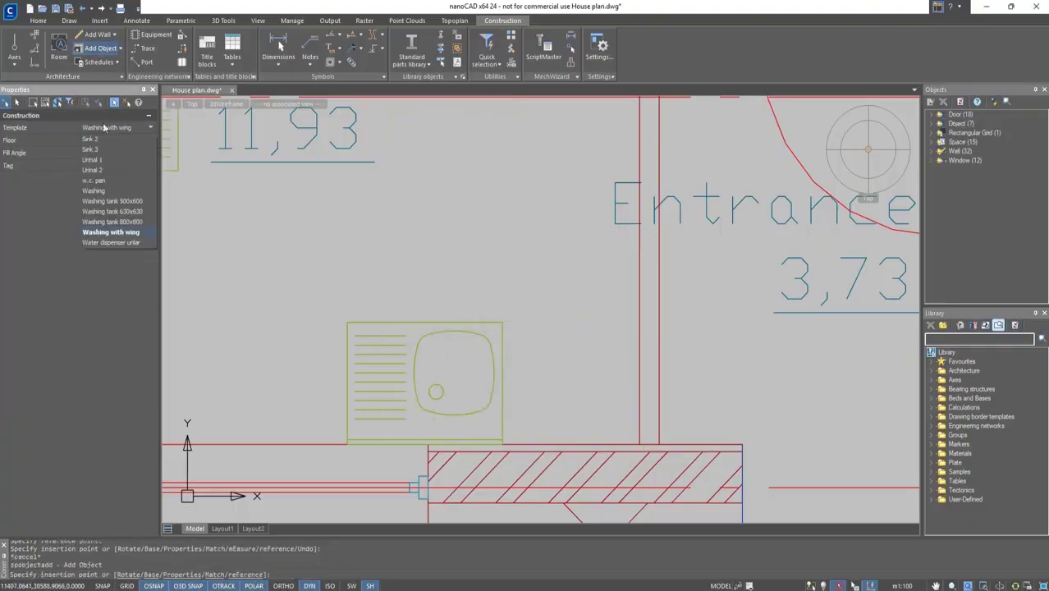
click(100, 223)
middle_drag(200, 393, 542, 376)
right_click(523, 422)
click(545, 466)
click(574, 426)
right_click(574, 424)
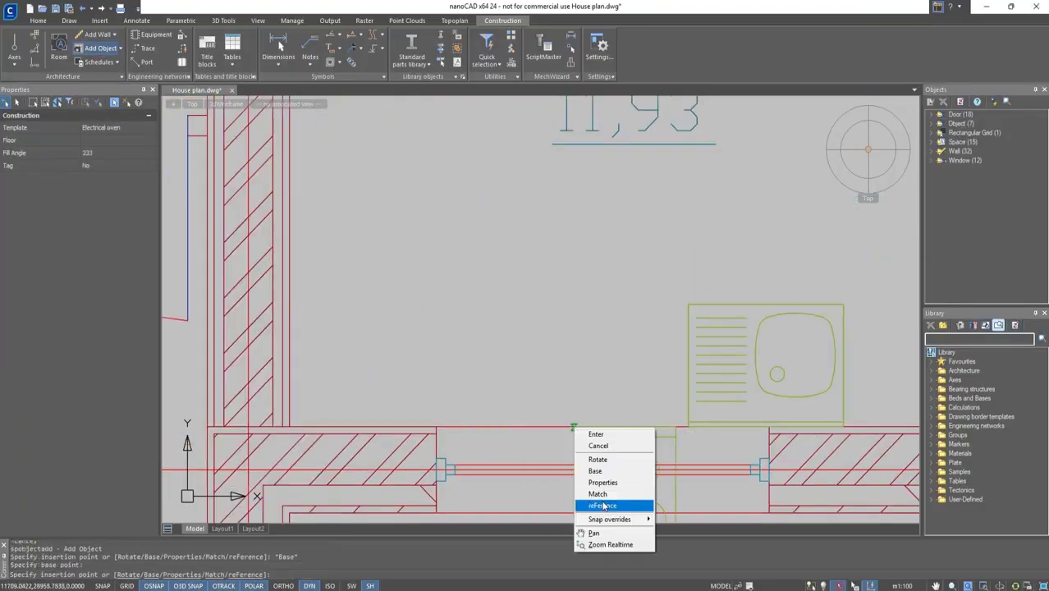
click(602, 505)
click(688, 427)
text(70)
key(Return)
key(Escape)
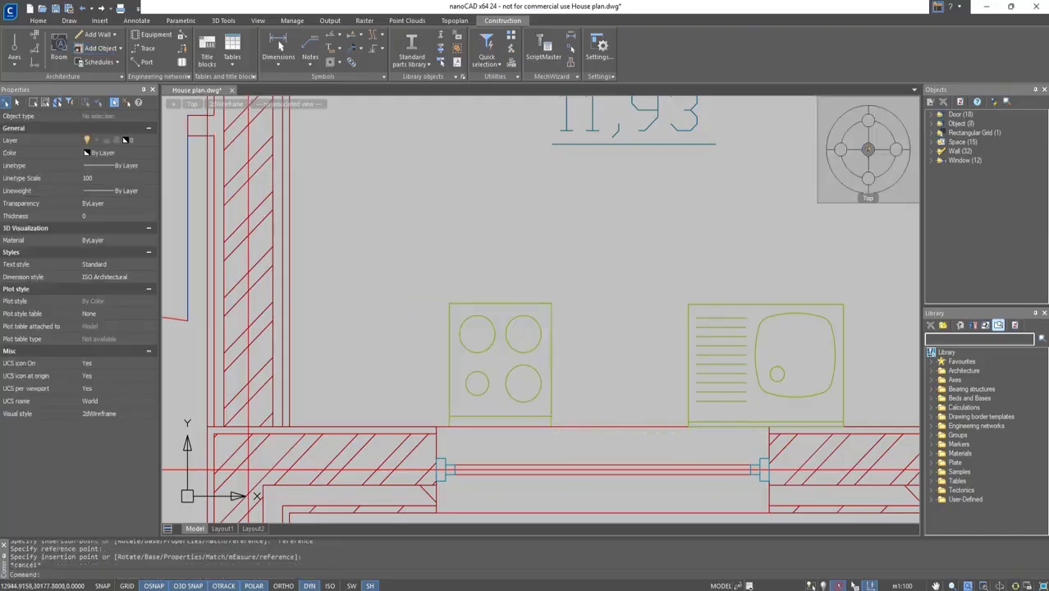
Generate a schedule of rooms for the whole plan and place the table to the right of the plan.
click(869, 149)
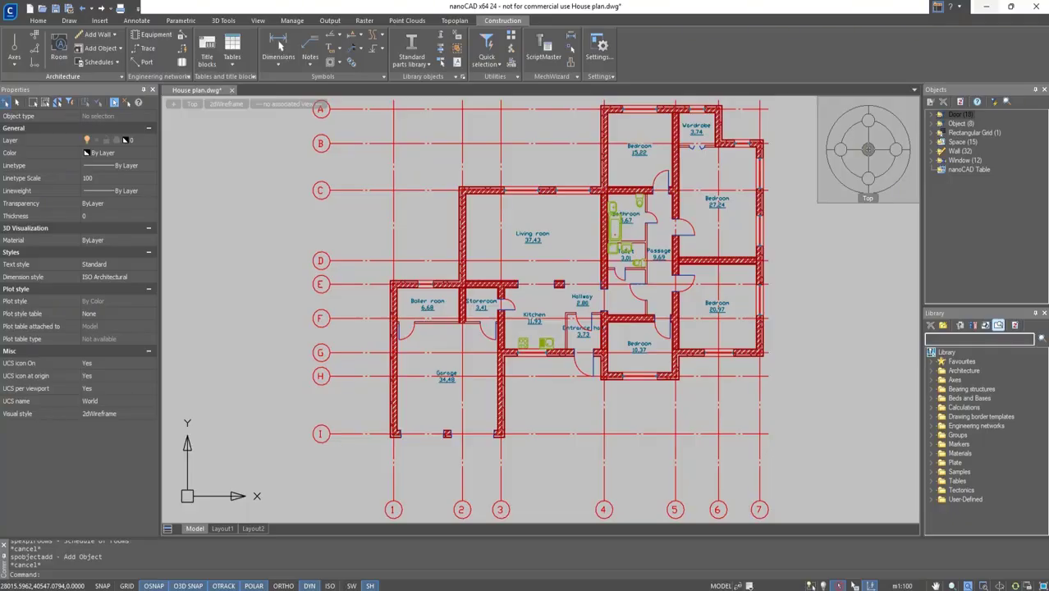
click(118, 62)
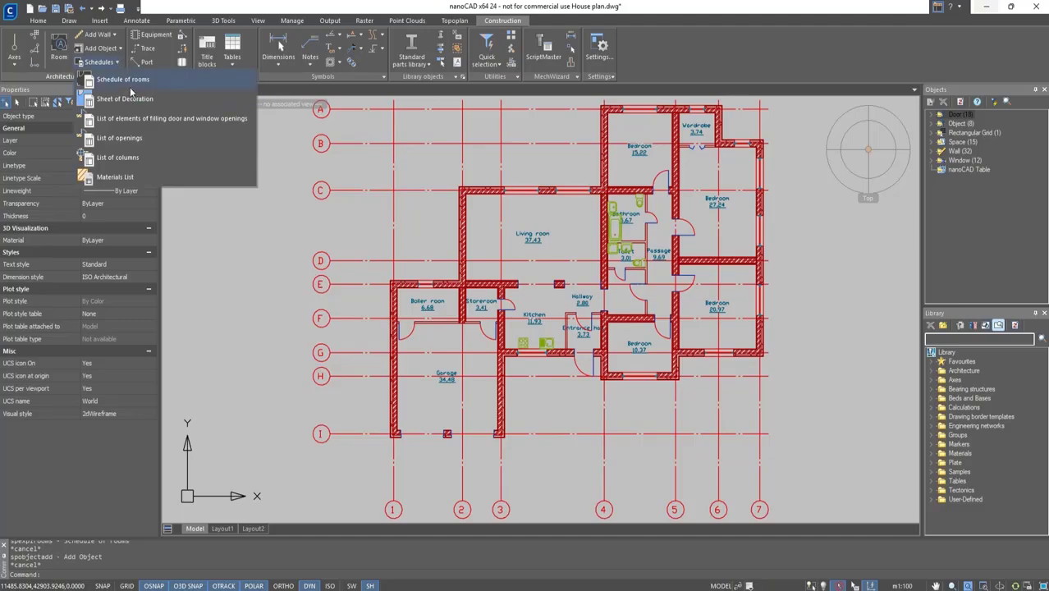
click(127, 80)
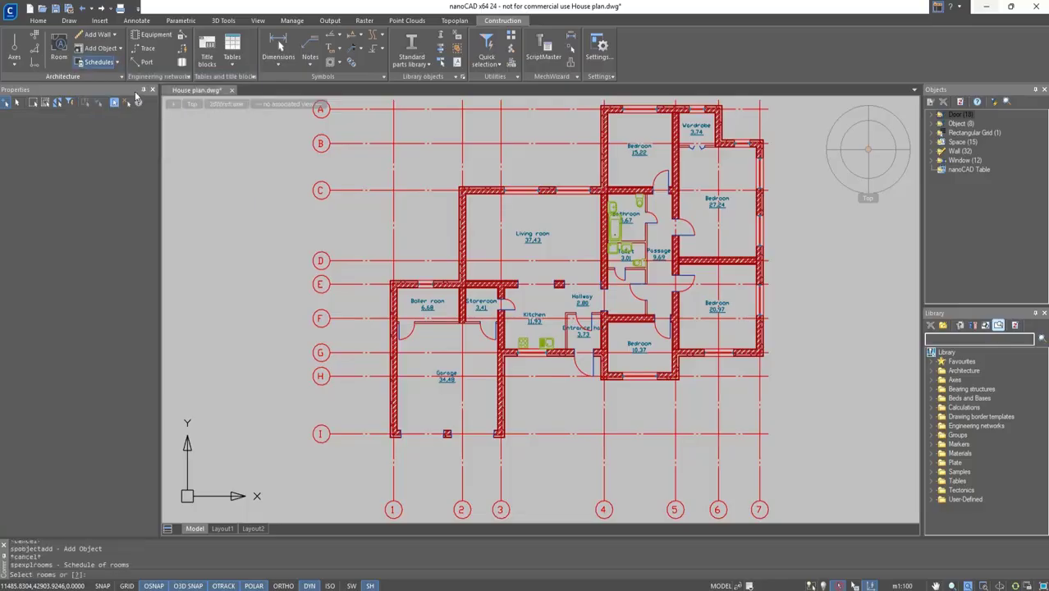
scroll(482, 276, down, 2)
click(709, 464)
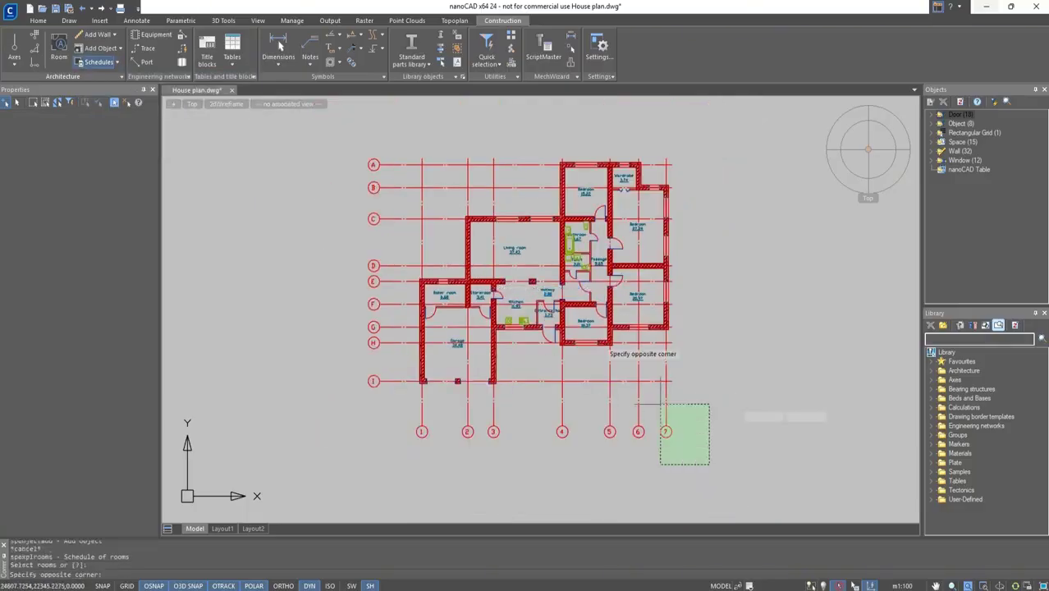
click(344, 123)
key(Return)
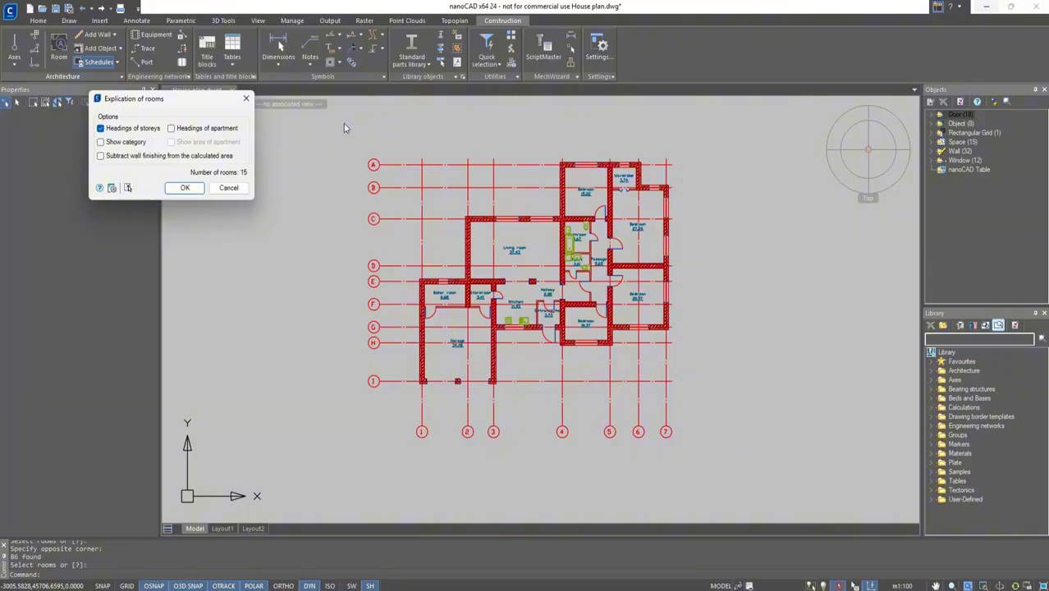
click(185, 187)
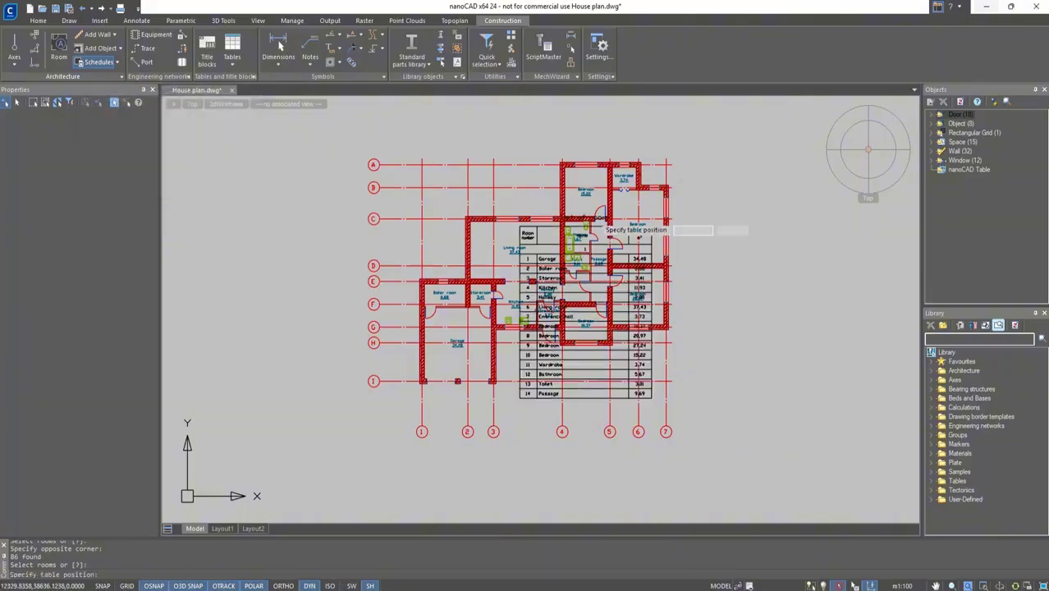
click(713, 177)
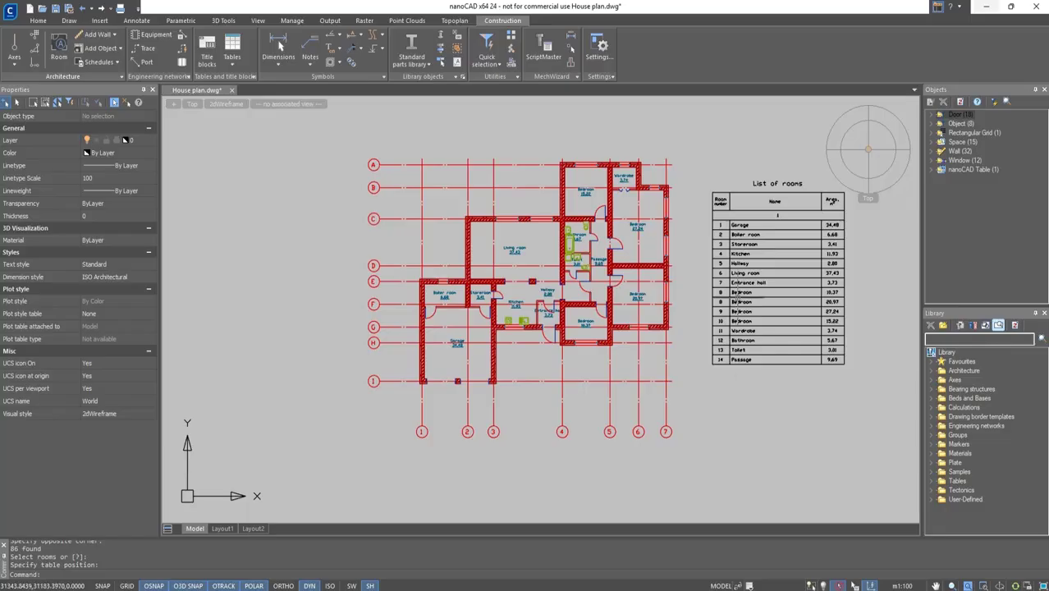
Edit the room schedule to turn on Headings of apartment and Show area of apartment.
scroll(749, 277, up, 2)
middle_drag(749, 277, 548, 275)
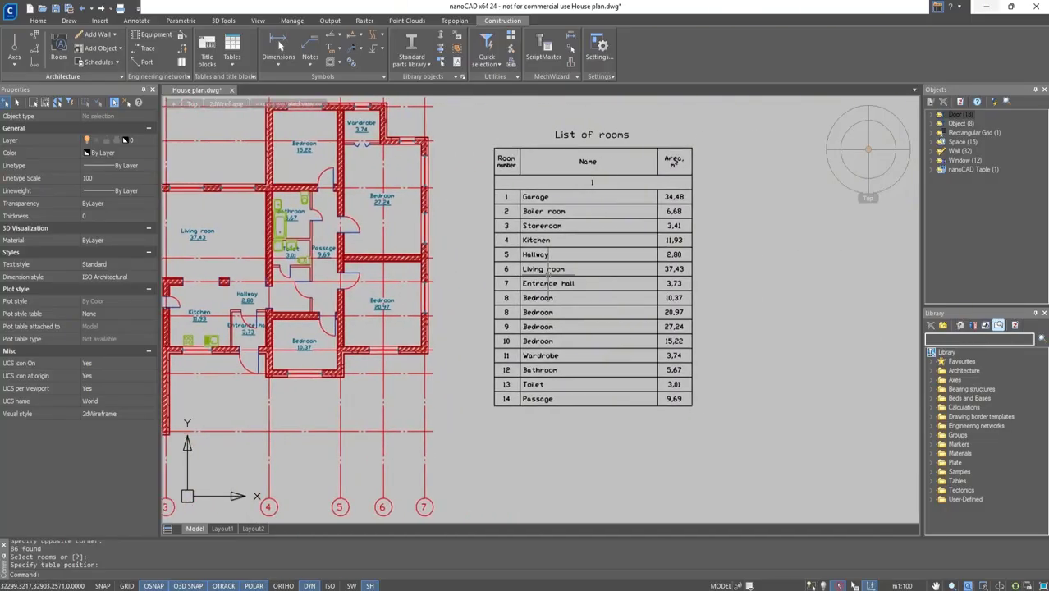
scroll(548, 274, up, 3)
scroll(546, 280, down, 1)
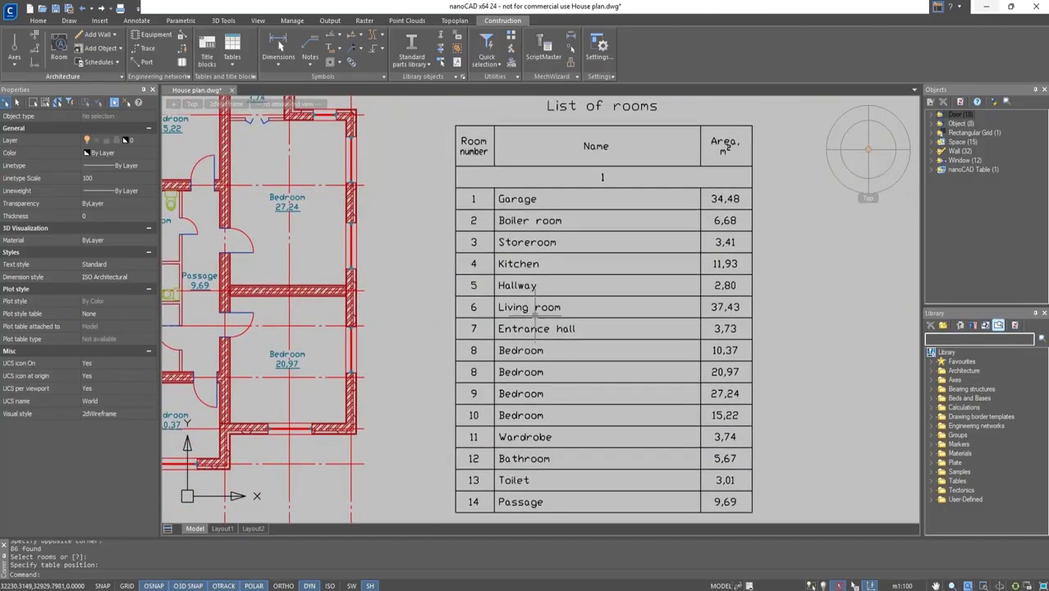
double_click(536, 300)
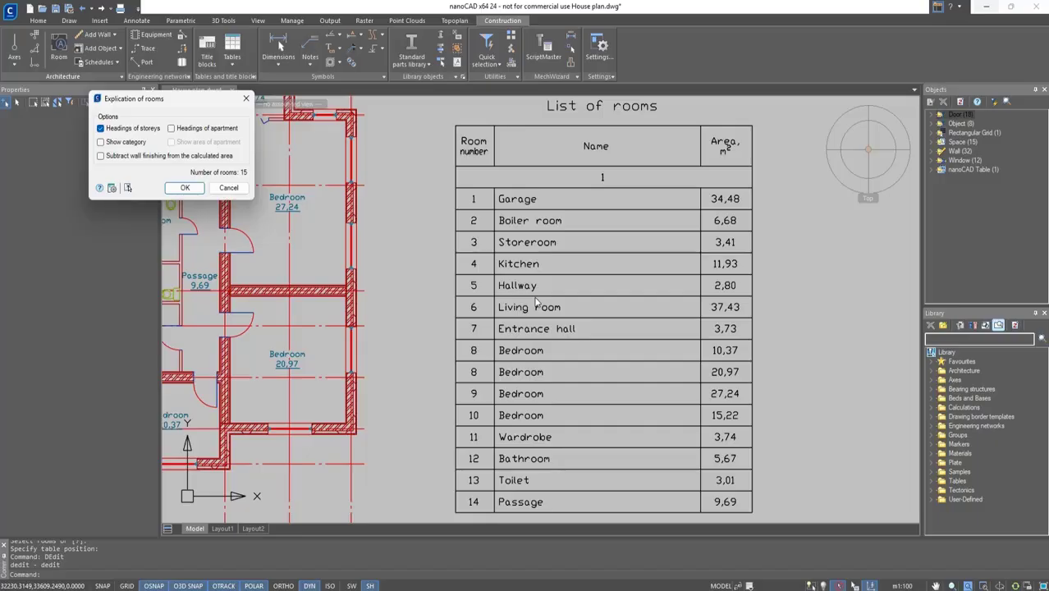
click(171, 128)
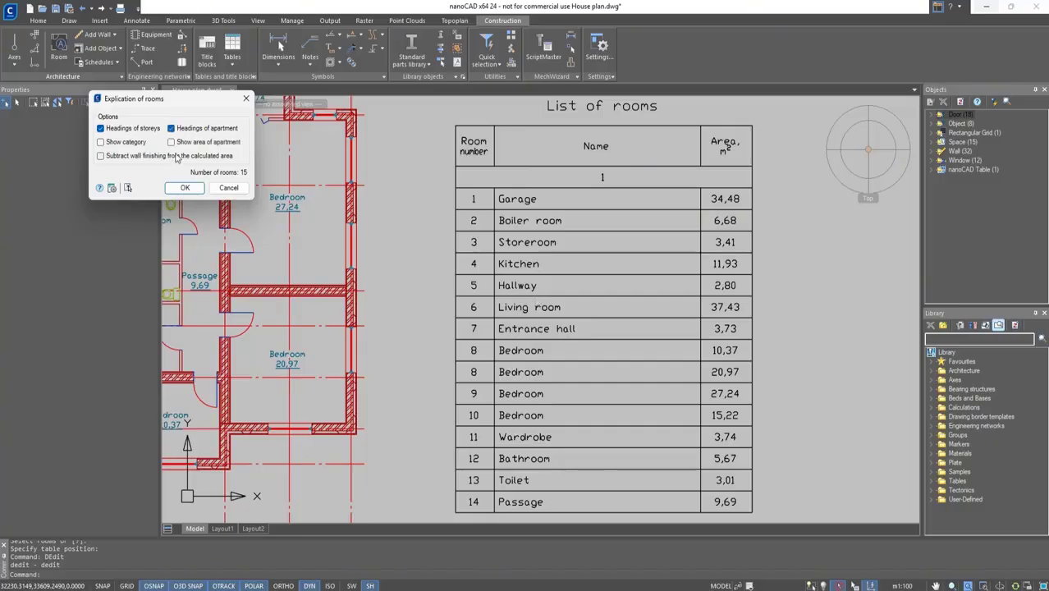
click(171, 142)
click(185, 188)
scroll(672, 316, down, 1)
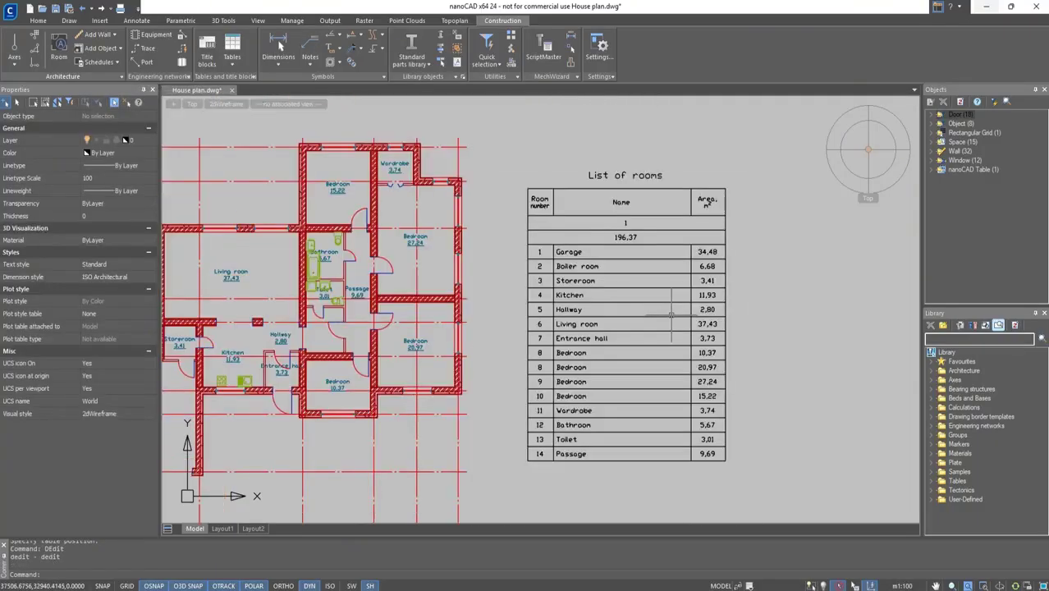
Select the whole plan, filter the selection to Space objects, and edit the spaces' floor setting.
middle_drag(664, 311, 629, 266)
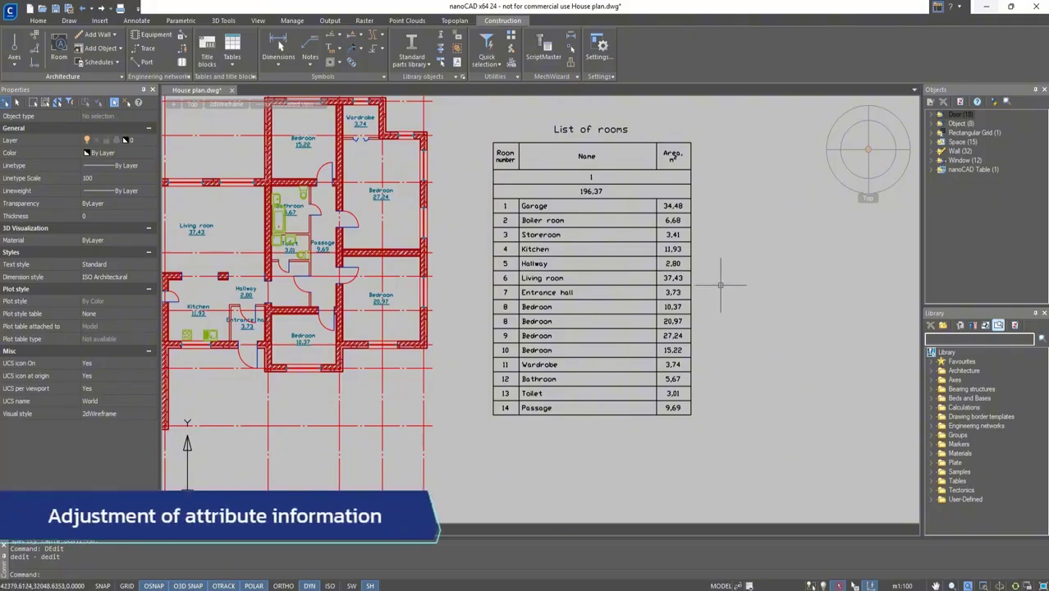
middle_drag(447, 277, 647, 271)
scroll(641, 303, down, 2)
click(674, 402)
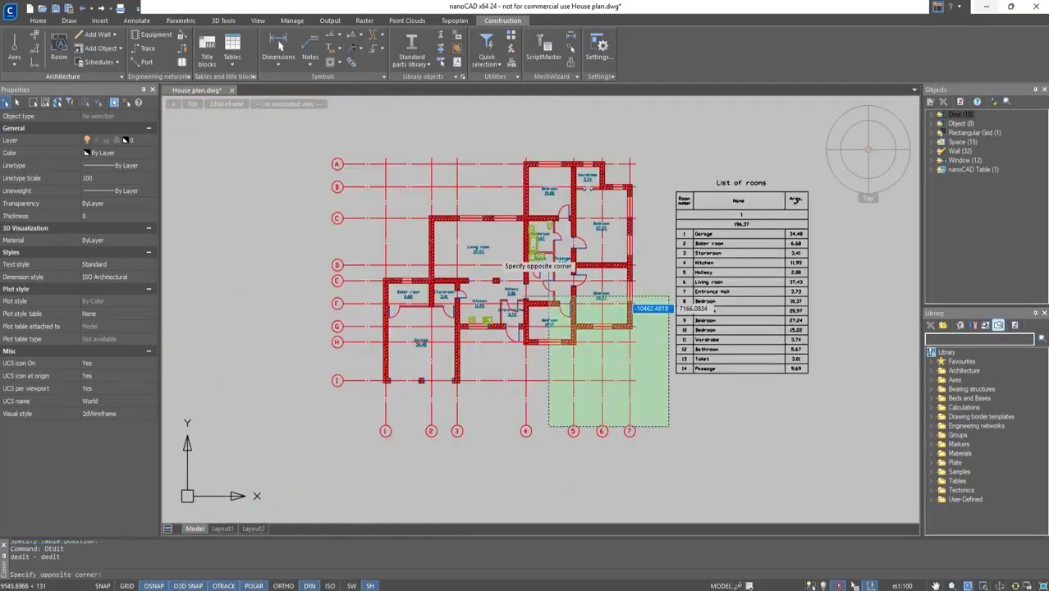
click(280, 138)
click(122, 118)
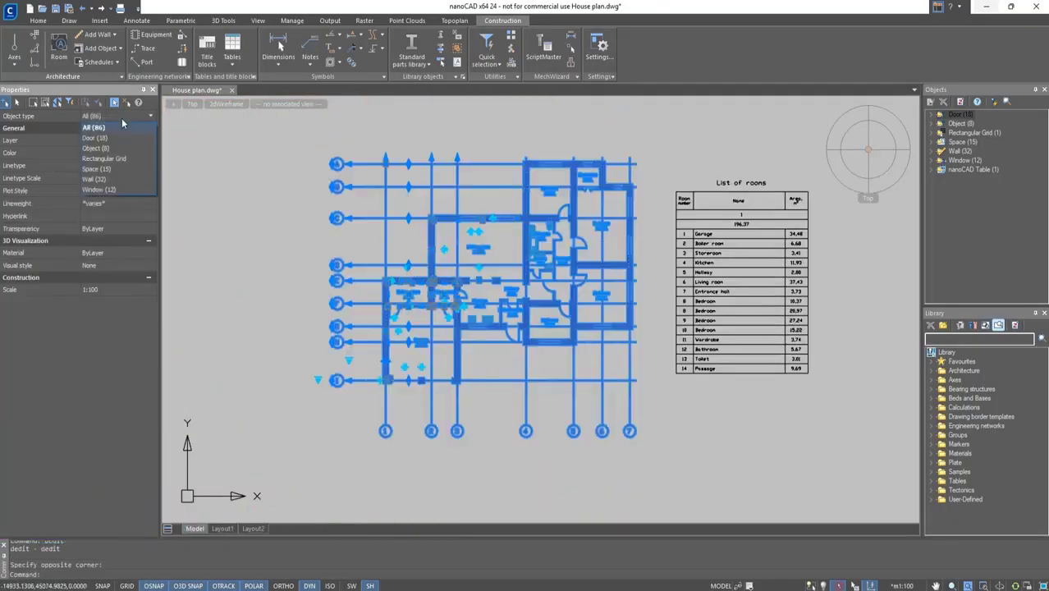
click(96, 168)
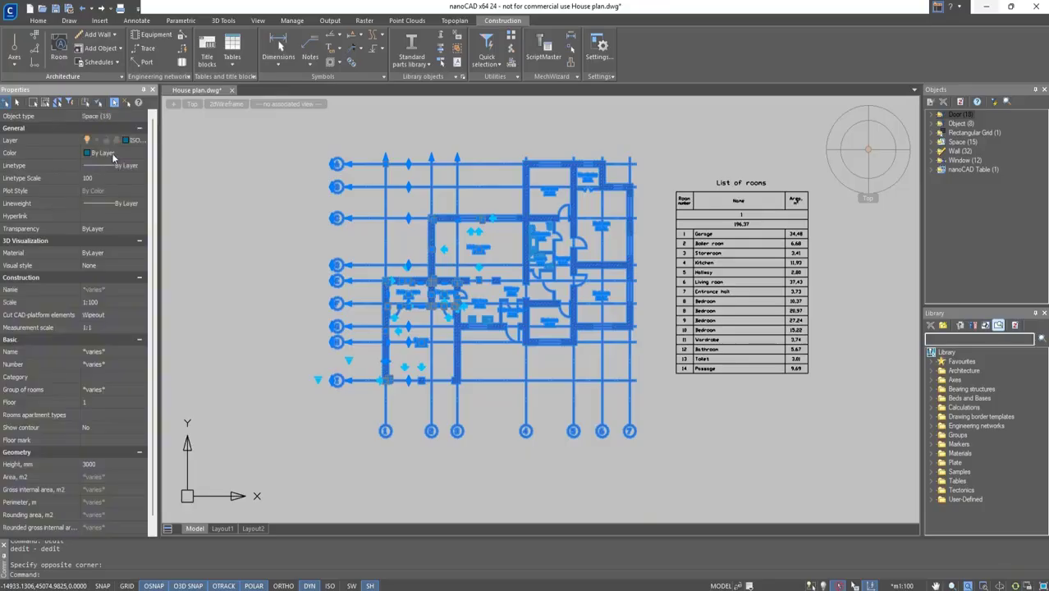
click(100, 104)
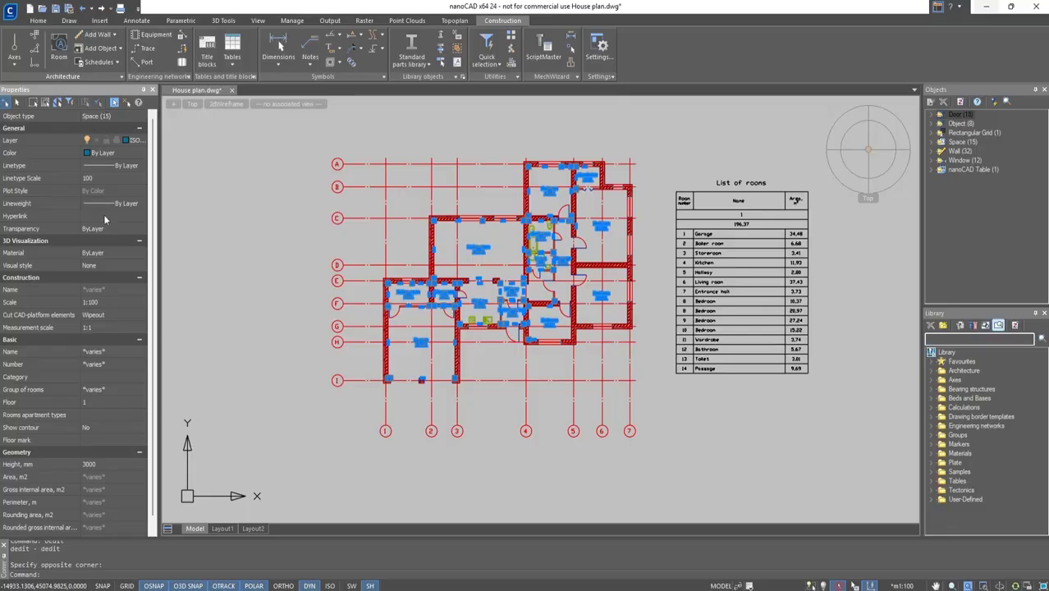
scroll(125, 333, down, 2)
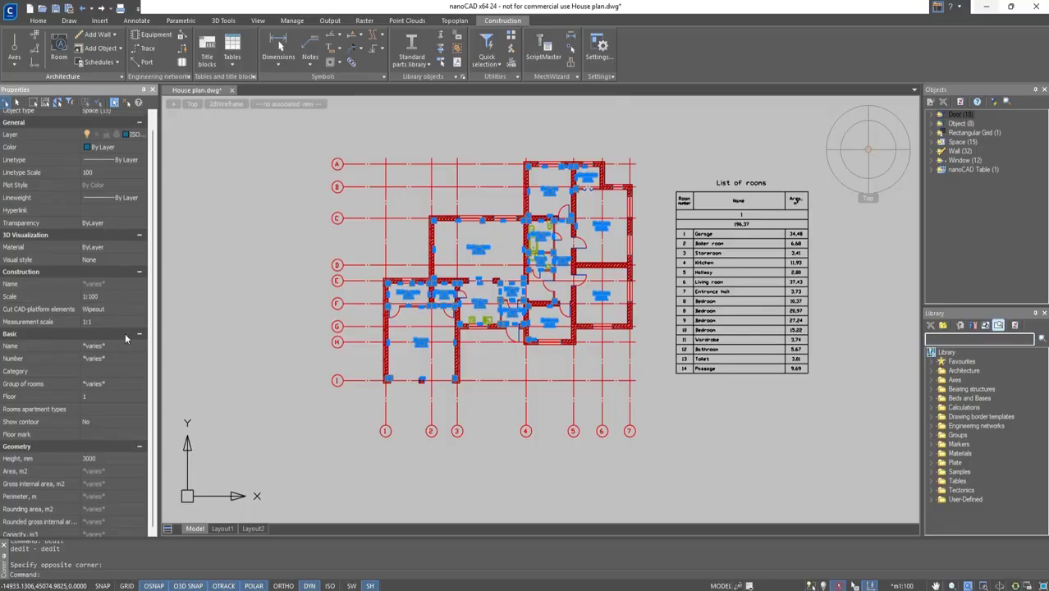
click(131, 389)
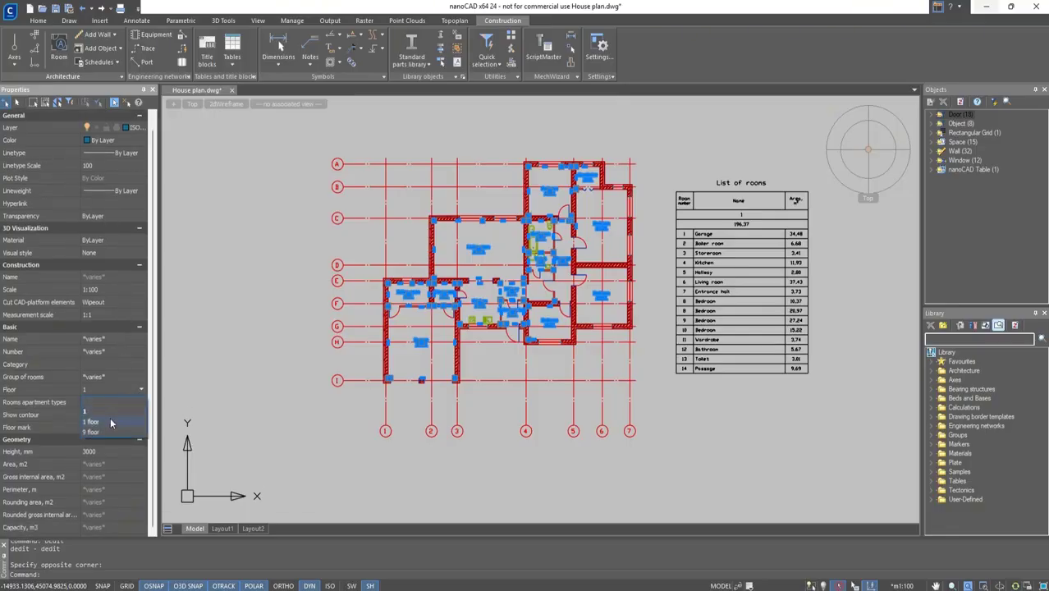
click(110, 422)
key(Escape)
Delete the room schedule table.
click(755, 410)
click(666, 297)
key(Delete)
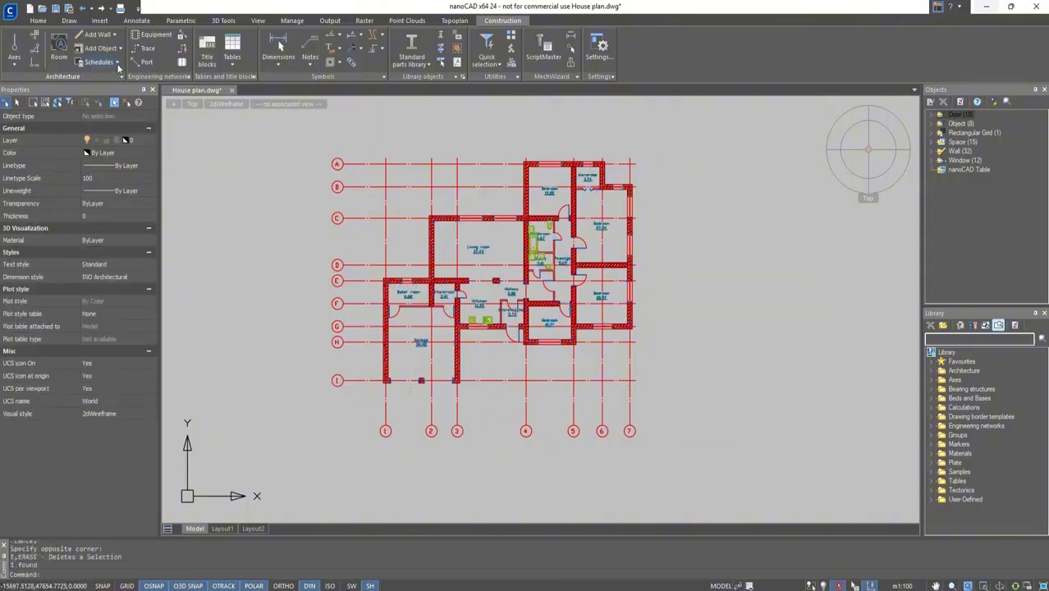
Regenerate the schedule of rooms for the whole plan and place it to the right of the plan.
click(117, 65)
click(122, 79)
click(679, 474)
click(276, 143)
key(Return)
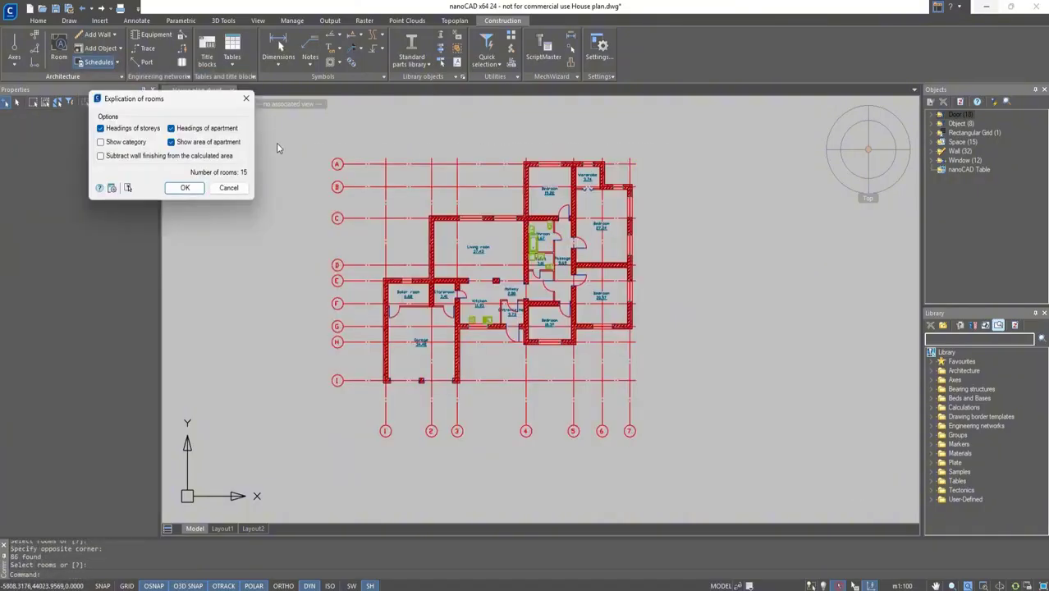
click(185, 187)
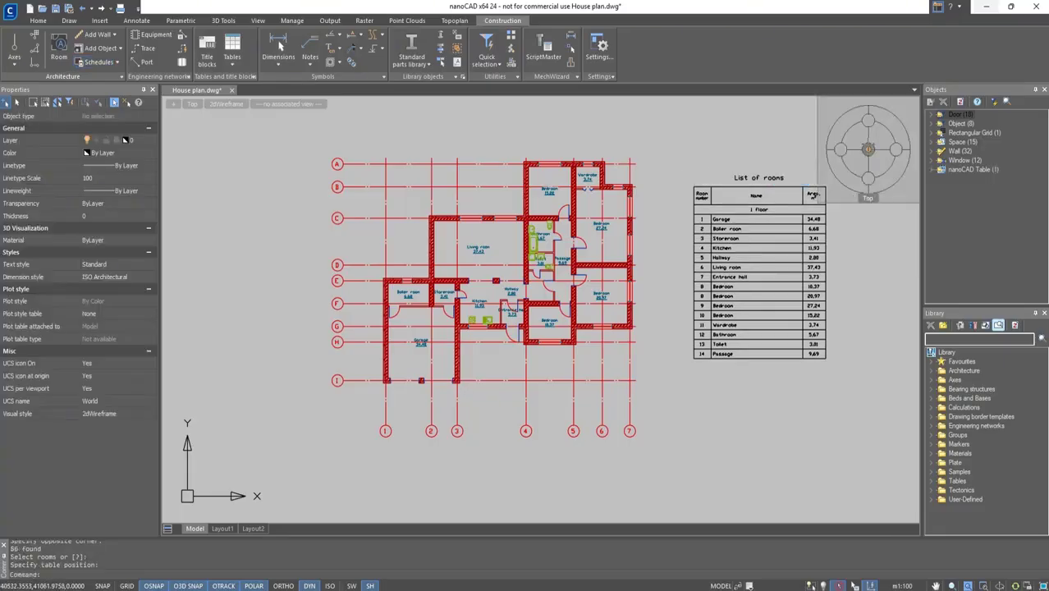
scroll(655, 274, up, 2)
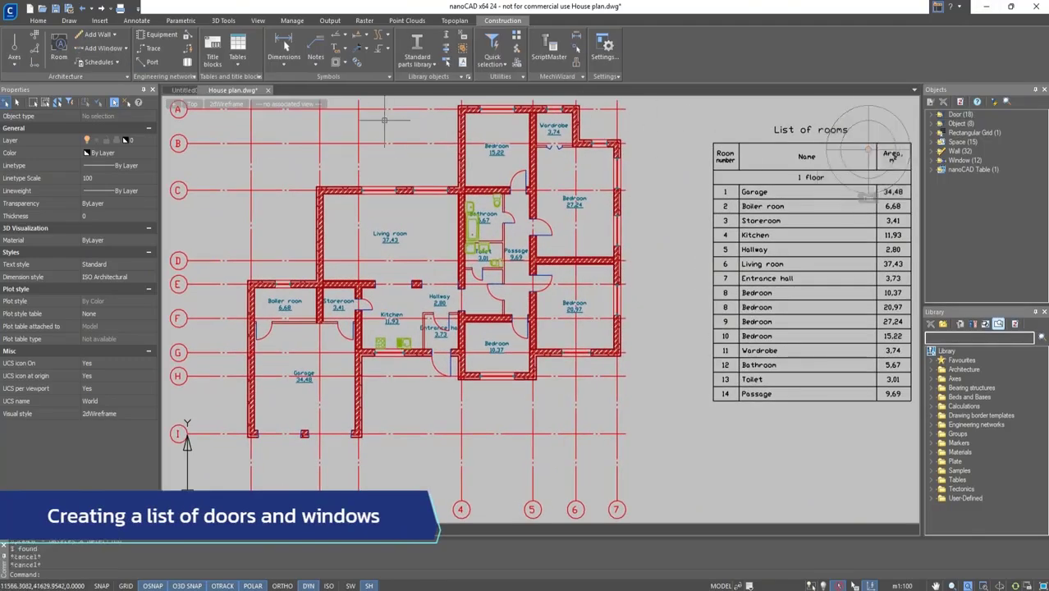
Create a list of elements of filling door and window openings for the whole plan, placed below the room schedule.
click(119, 64)
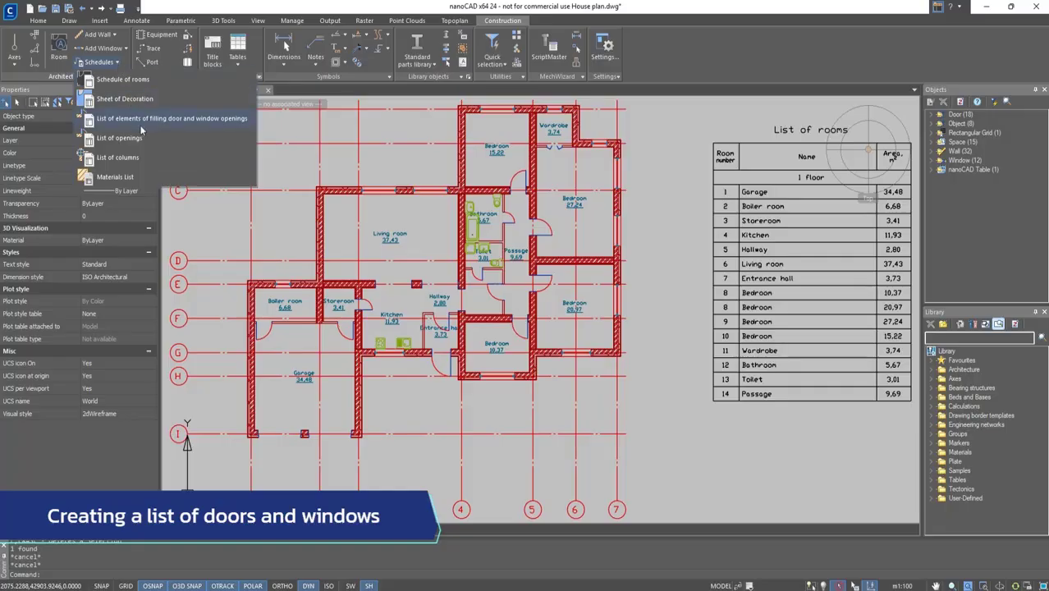
click(141, 127)
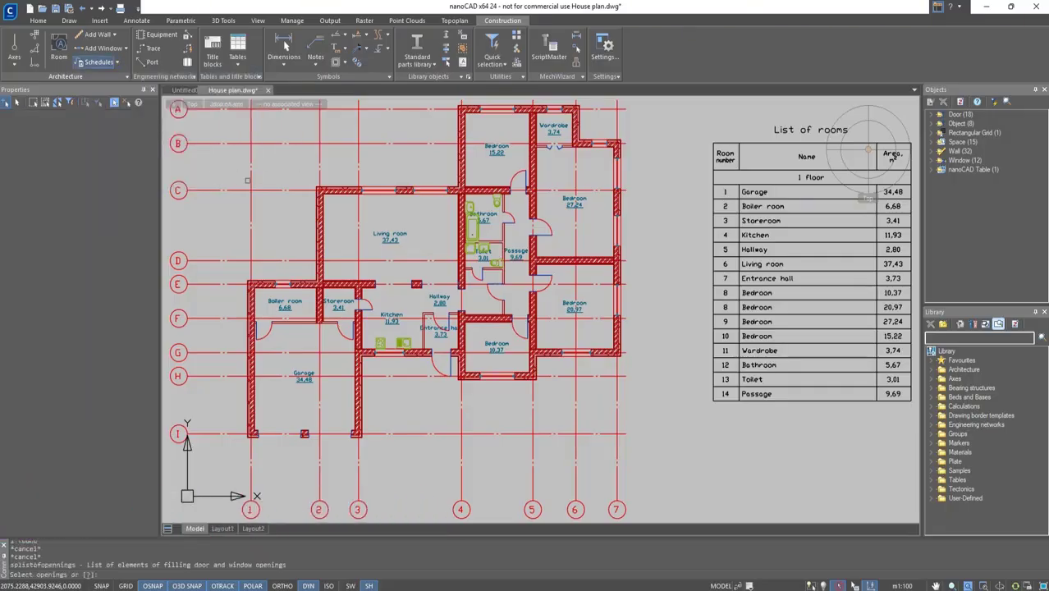
scroll(255, 186, down, 2)
middle_drag(279, 199, 446, 222)
click(687, 450)
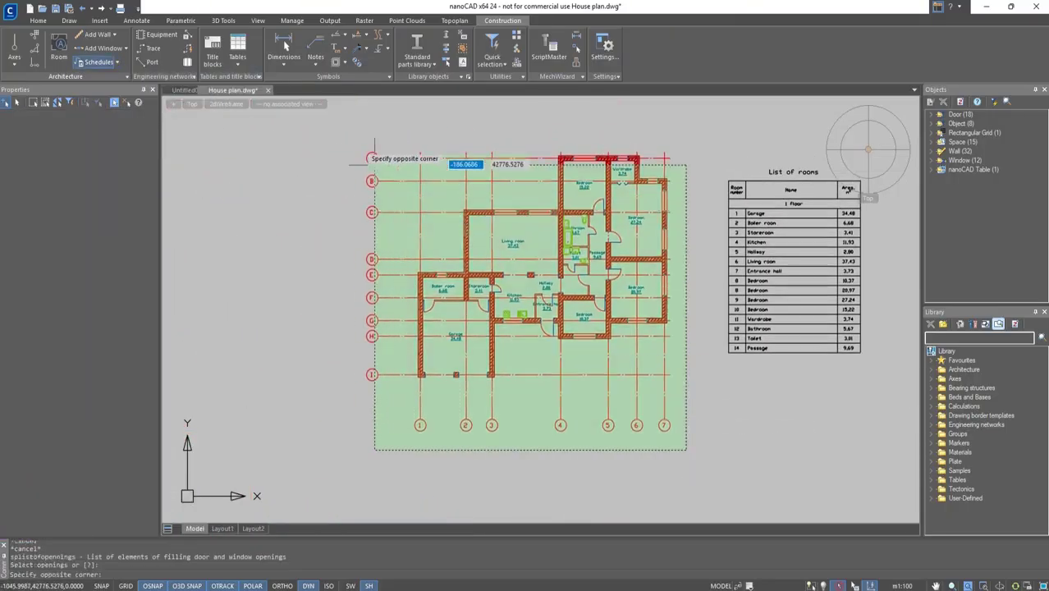
click(374, 165)
key(Return)
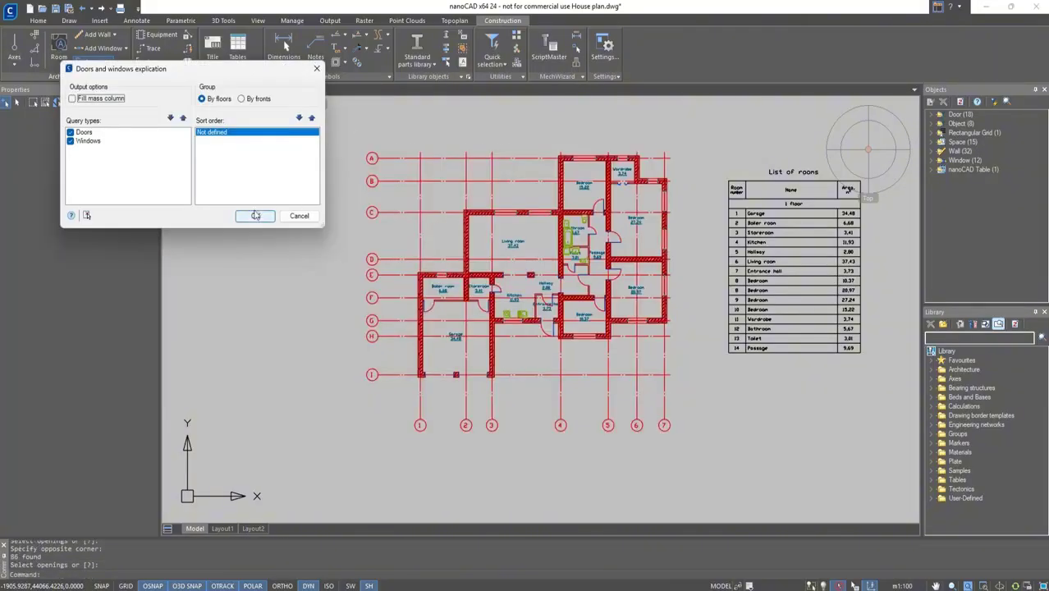
click(255, 216)
middle_drag(689, 376, 563, 294)
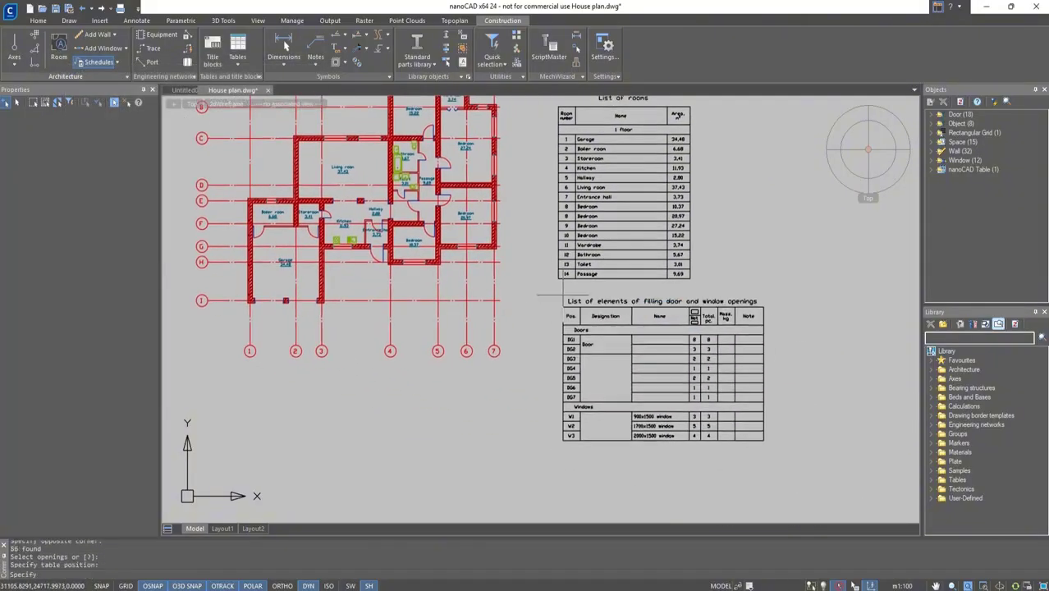
click(564, 296)
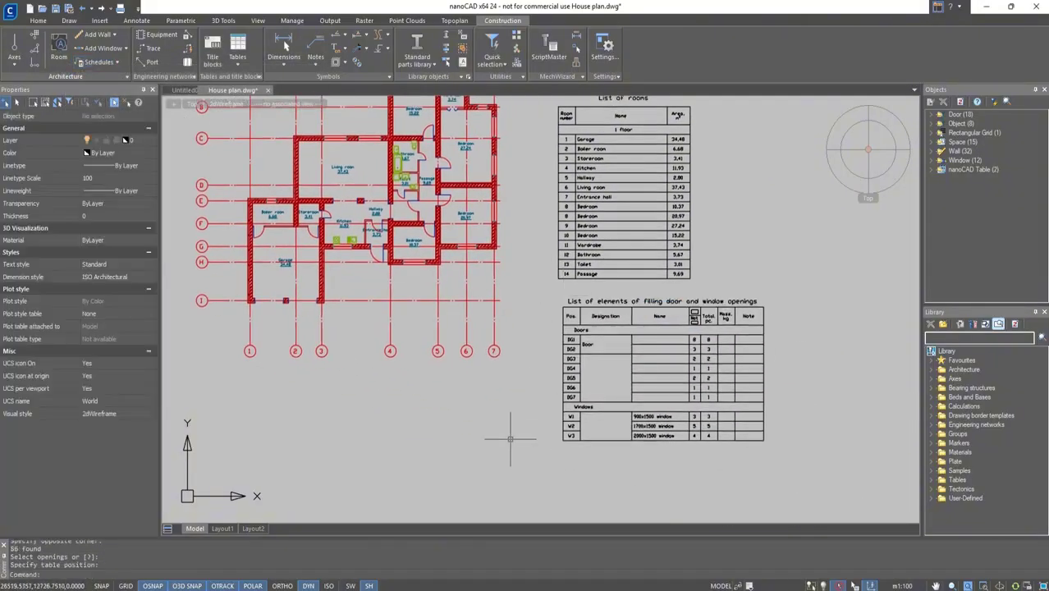
Quick-select the doors using the Opening with quarter template and name them Garage.
click(71, 103)
click(344, 198)
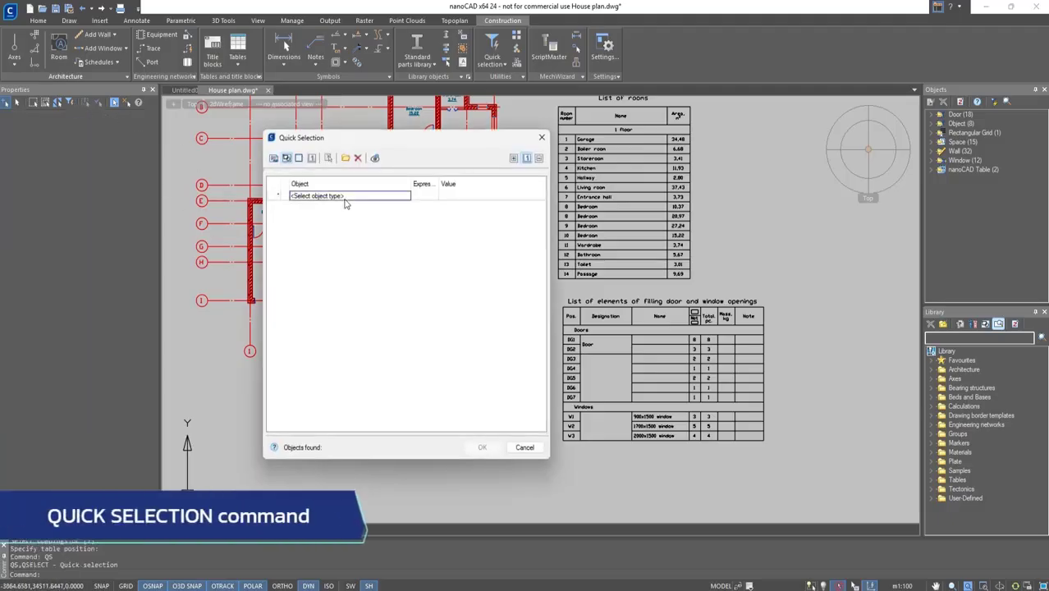
click(344, 198)
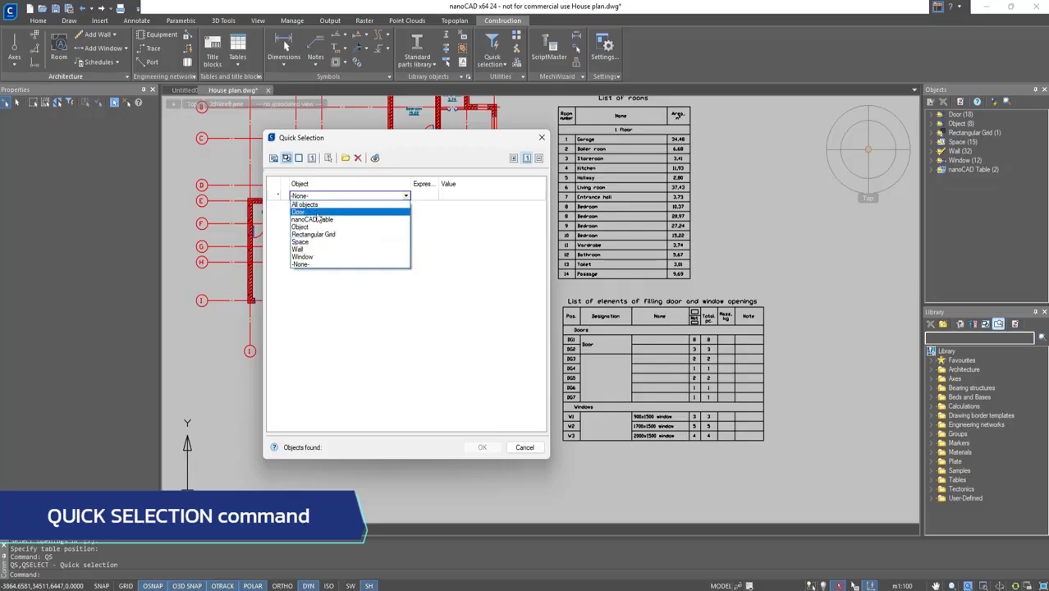
click(310, 212)
scroll(363, 301, down, 5)
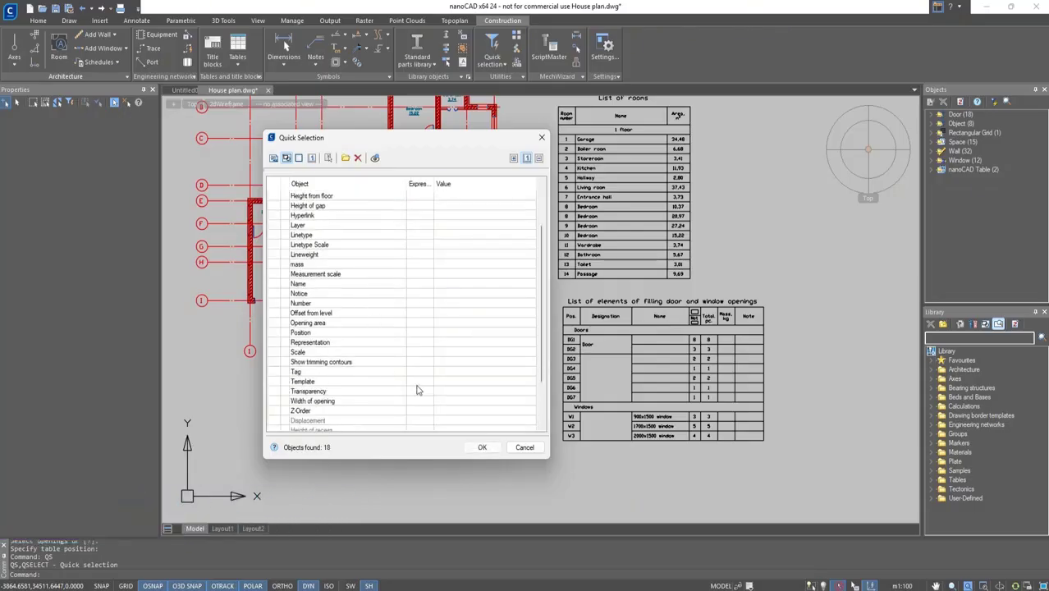
click(421, 382)
click(436, 383)
click(419, 391)
click(476, 382)
click(531, 384)
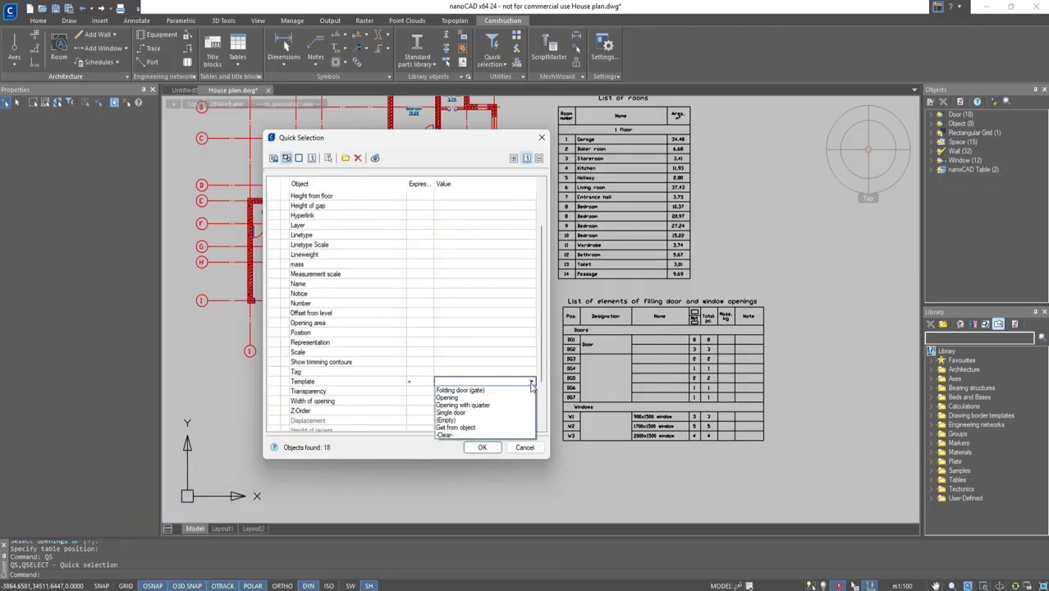
click(464, 405)
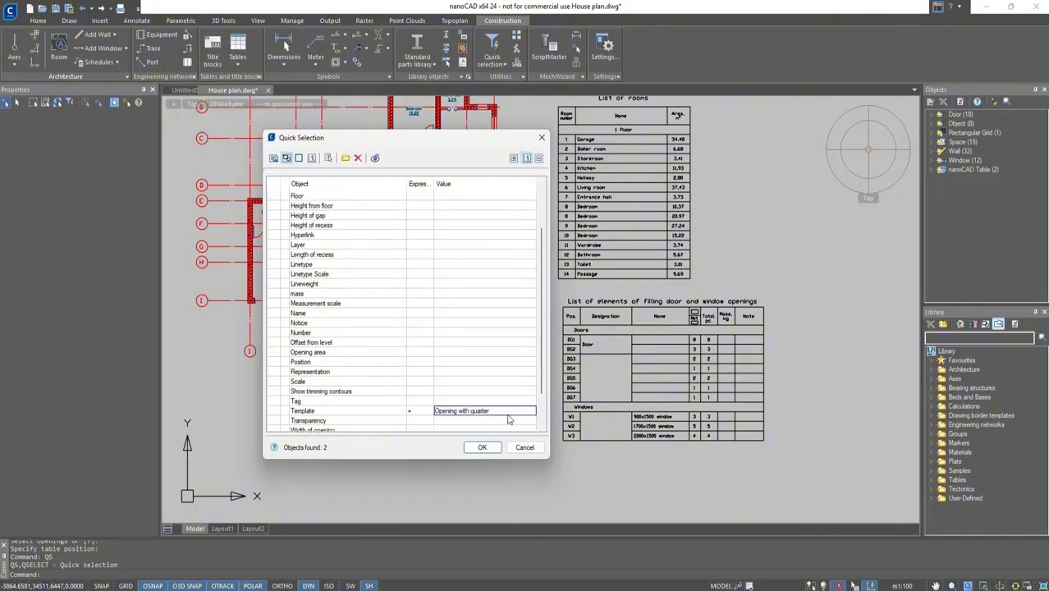
click(482, 448)
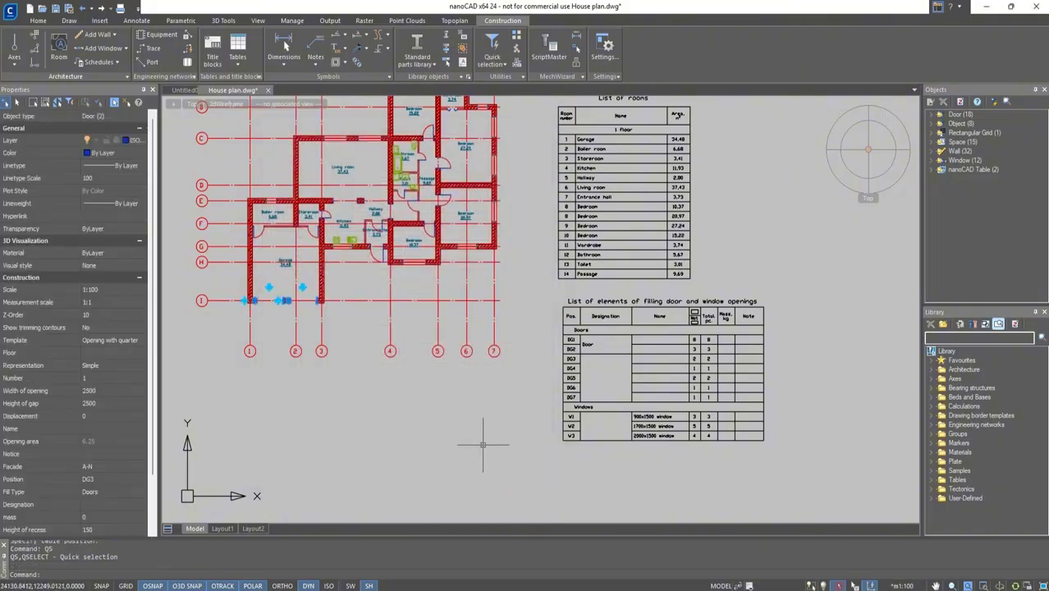
click(107, 428)
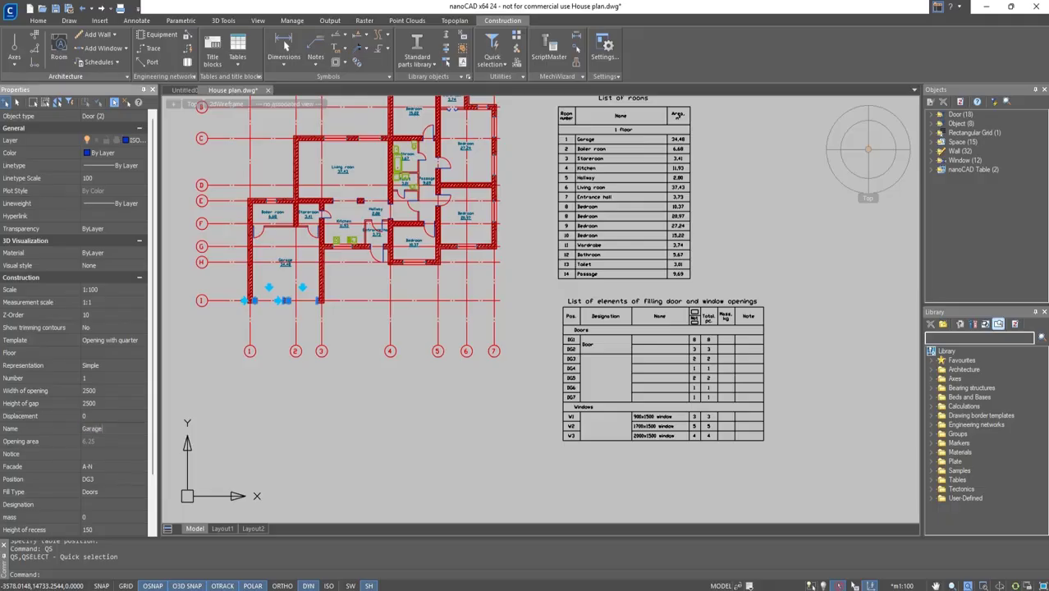
key(Escape)
key(Escape)
Quick-select the doors using the Opening template and name them Opening.
text(qs)
key(Return)
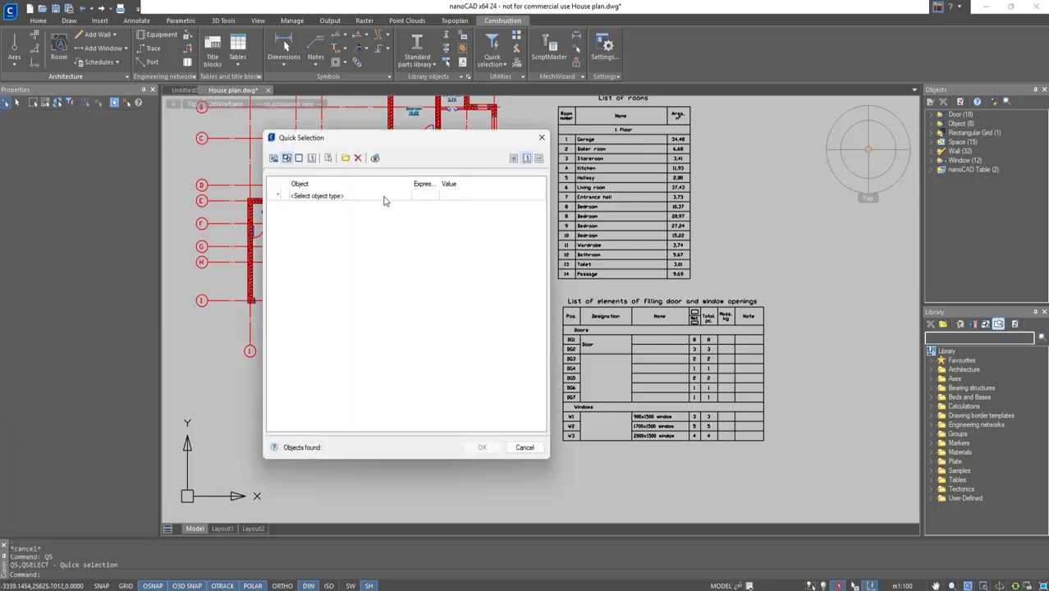
click(386, 196)
click(397, 215)
scroll(399, 216, down, 2)
click(428, 379)
click(429, 392)
click(532, 381)
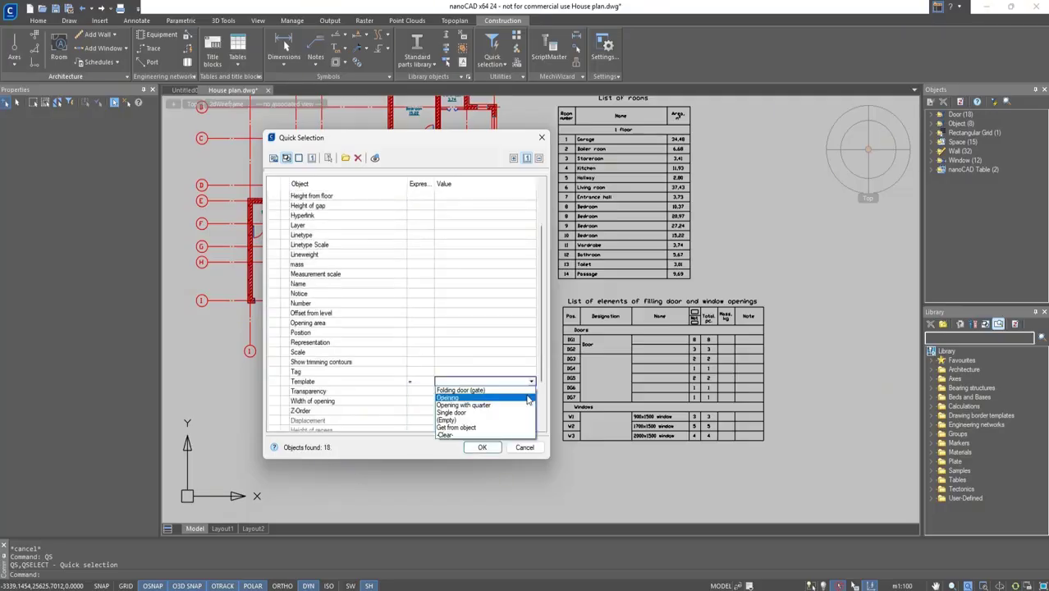
click(530, 398)
click(482, 447)
click(108, 428)
text(Openi)
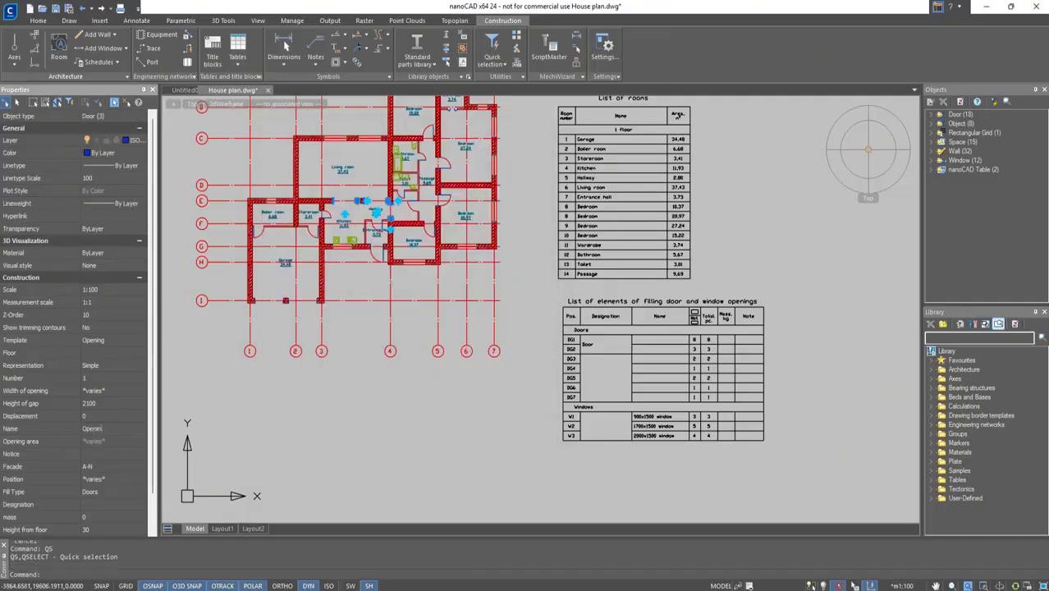
key(Escape)
key(Escape)
Quick-select the doors using the Single door template and name them Single door.
text(qs)
key(Return)
click(386, 196)
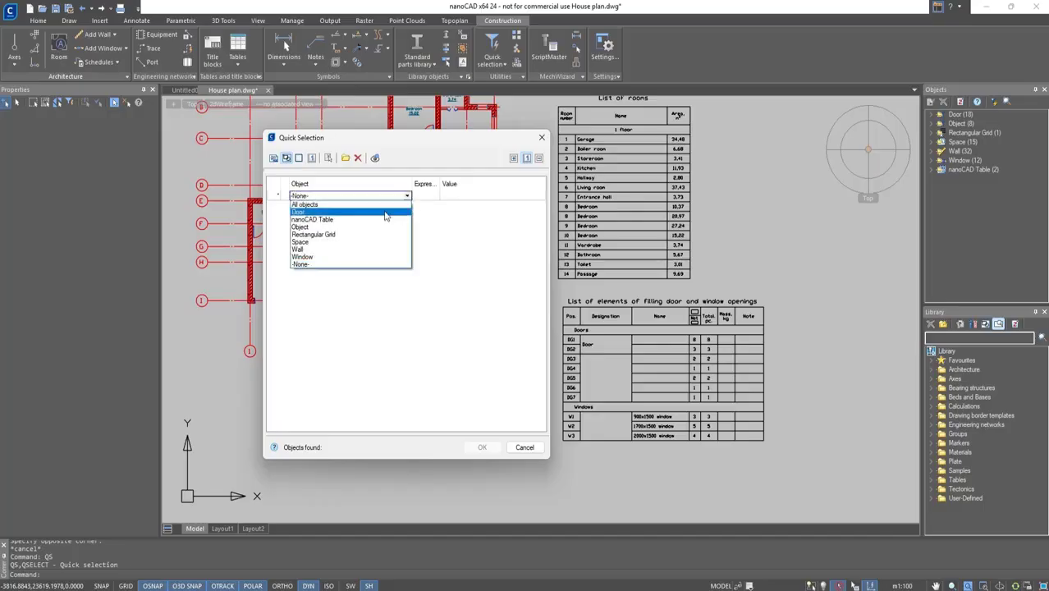
click(397, 216)
click(428, 382)
click(426, 392)
click(529, 384)
click(509, 415)
click(483, 447)
middle_drag(371, 292, 424, 324)
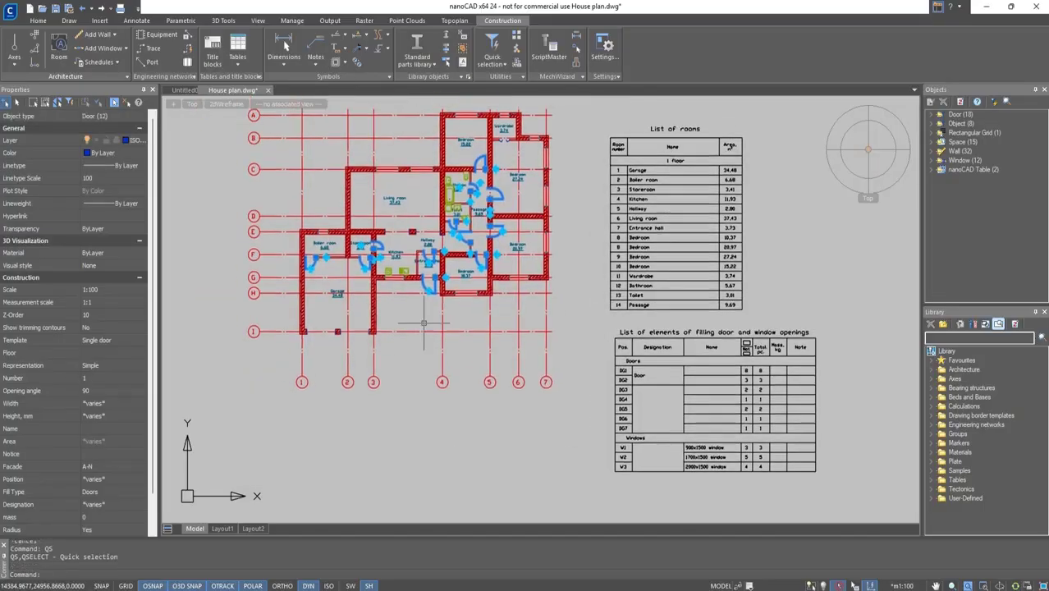
scroll(448, 281, up, 4)
click(107, 428)
text(Single door)
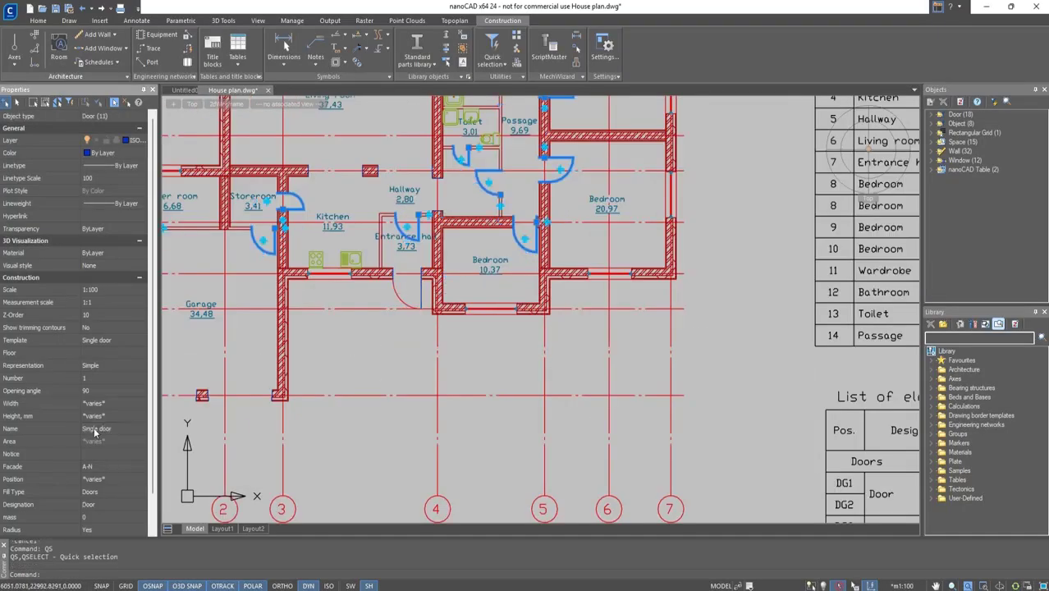
key(Escape)
Name the entrance hall door Entrance door.
click(399, 294)
click(123, 429)
text(Ent)
key(Escape)
Name the wardrobe door Wardrobe door.
middle_drag(493, 188, 505, 392)
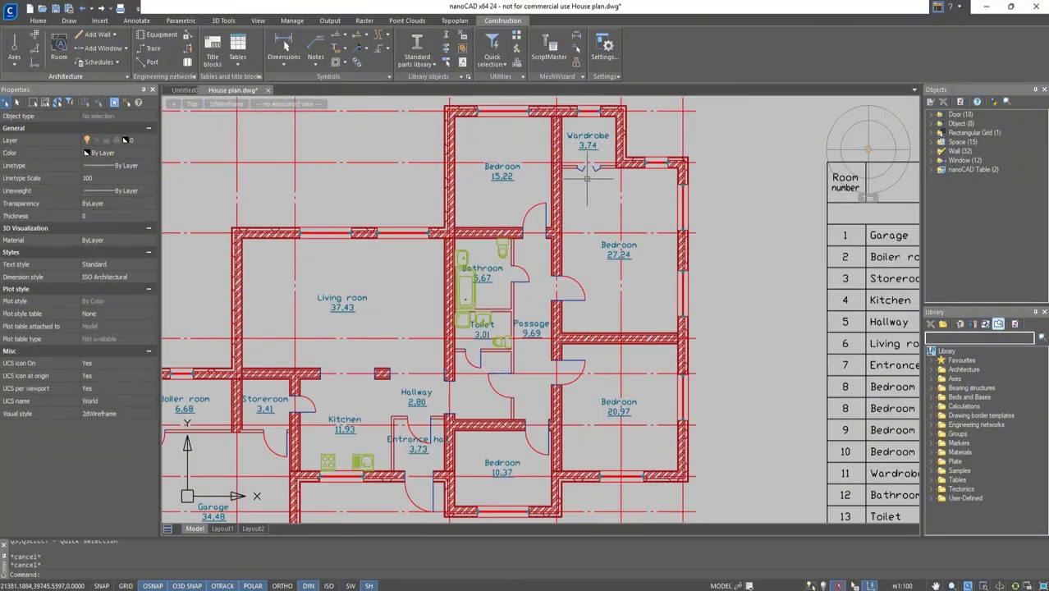
click(584, 169)
click(122, 427)
text(Wardrove)
key(Escape)
Delete the list of door and window openings table.
scroll(756, 343, down, 2)
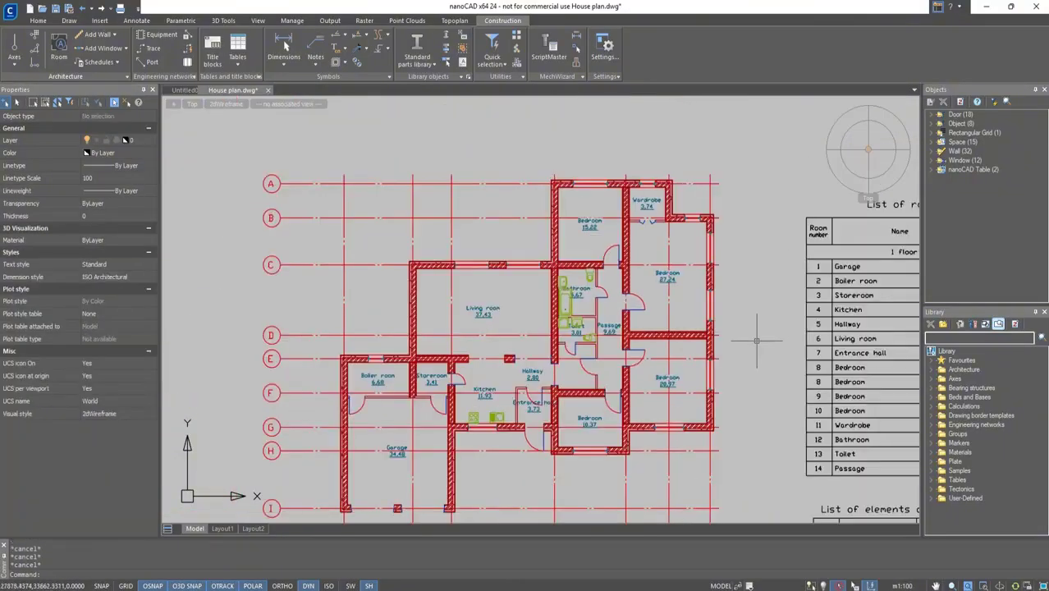
middle_drag(755, 412, 527, 211)
click(659, 405)
click(617, 354)
key(Delete)
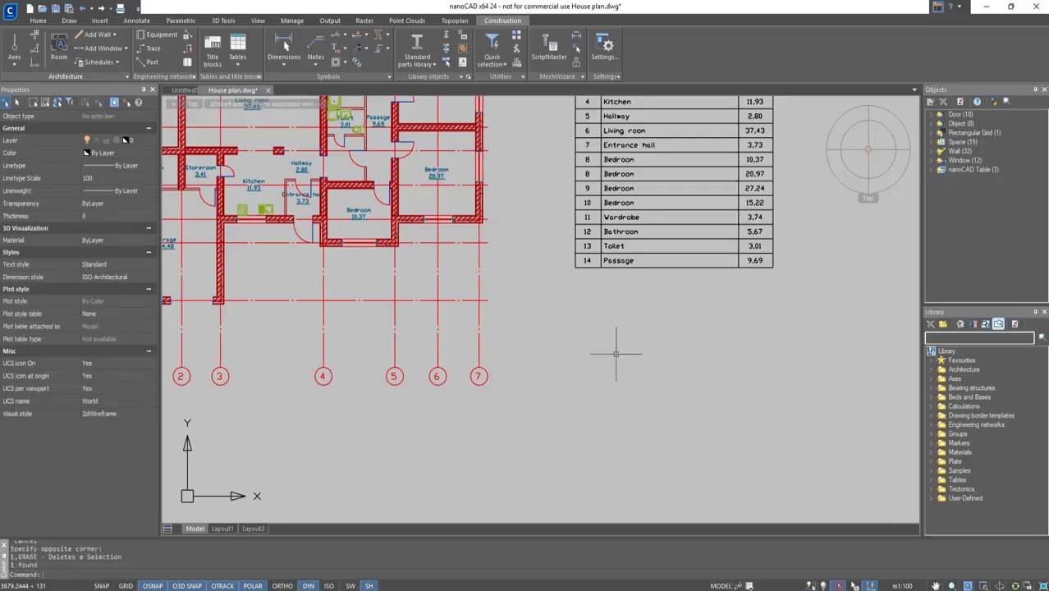
Regenerate the list of door and window openings for the whole plan and place it below the room schedule.
scroll(616, 347, down, 3)
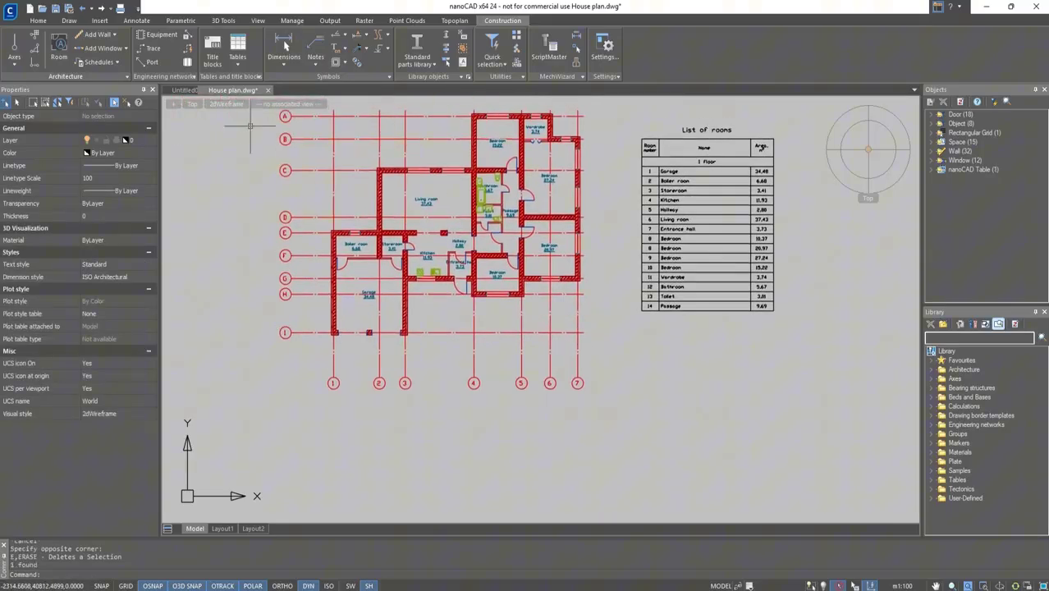
click(116, 62)
click(131, 130)
click(611, 402)
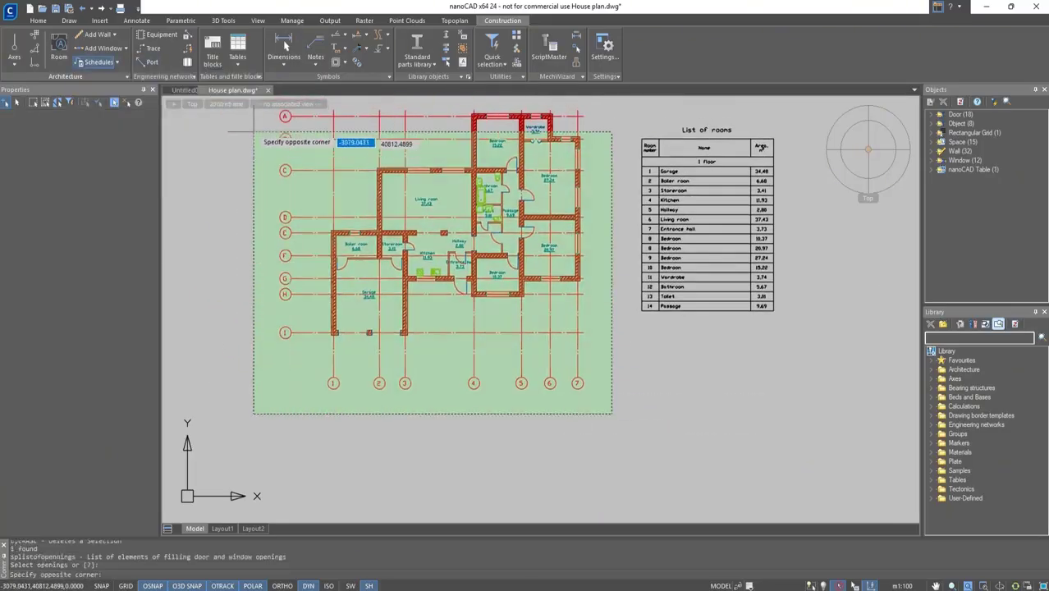
click(229, 106)
key(Return)
click(255, 216)
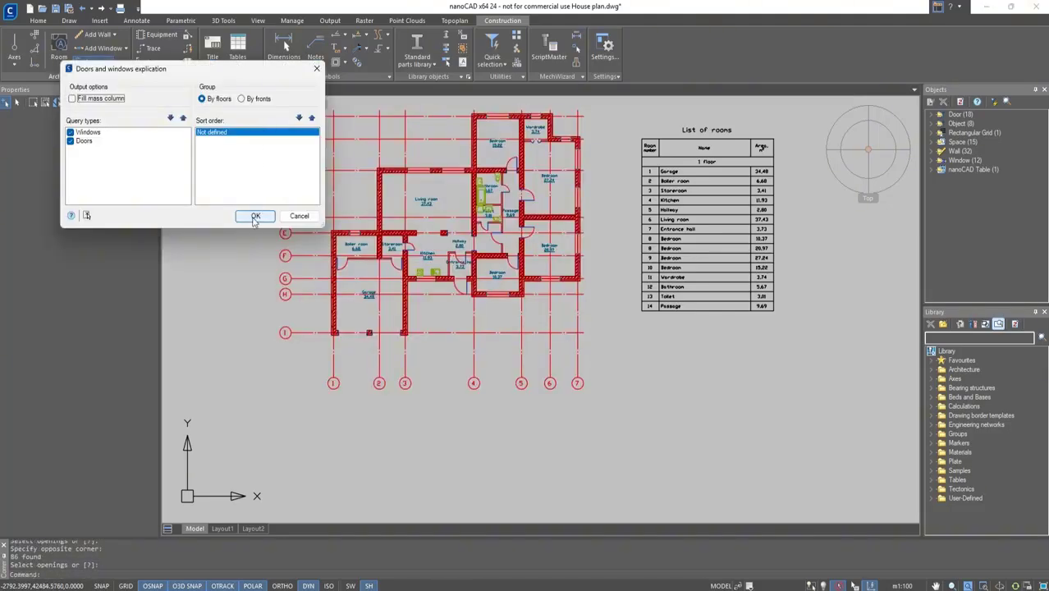
click(664, 351)
middle_drag(786, 324, 571, 185)
scroll(570, 185, up, 2)
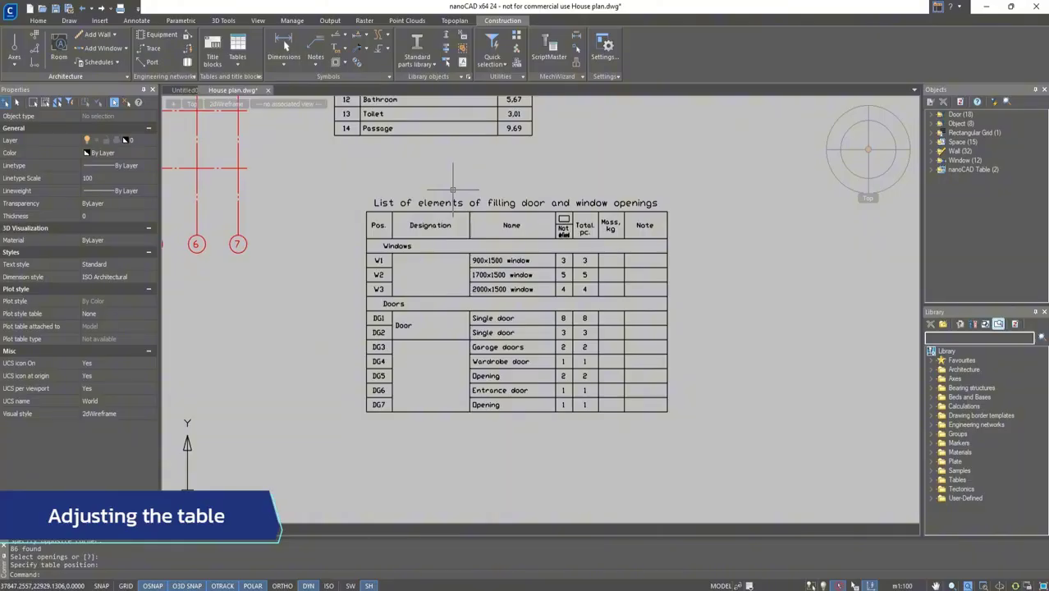
Edit the openings table to delete the Designation, per-floor quantity, Mass and Note columns.
click(469, 214)
right_click(472, 220)
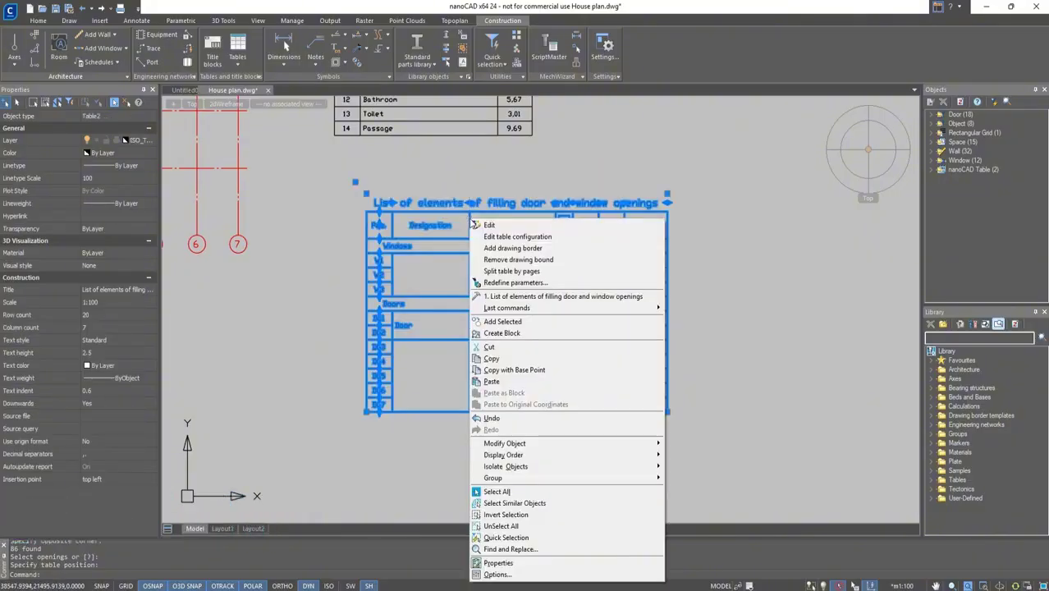
click(488, 225)
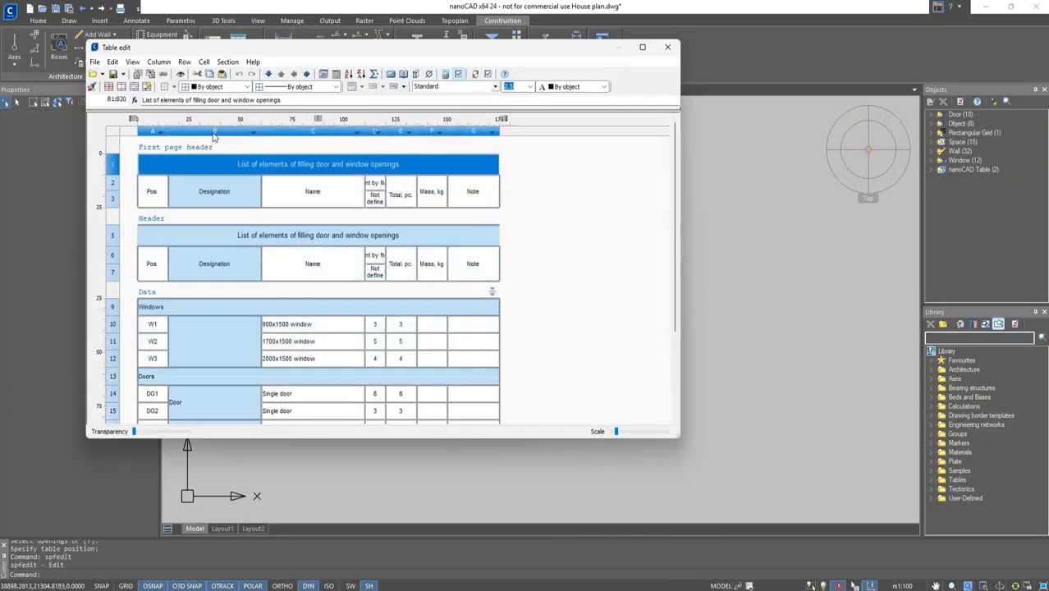
right_click(214, 133)
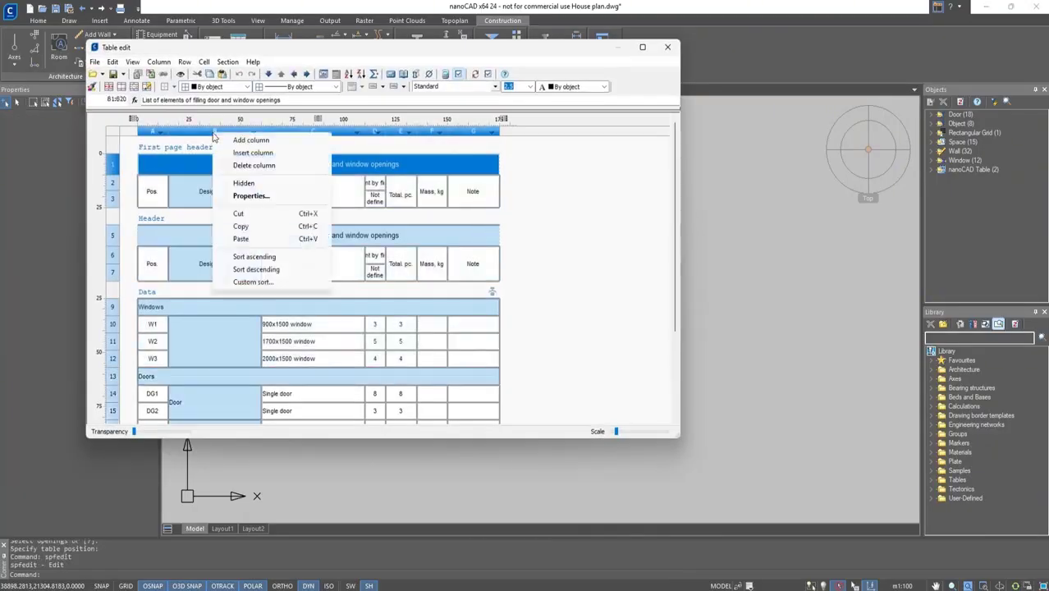
click(228, 164)
click(281, 132)
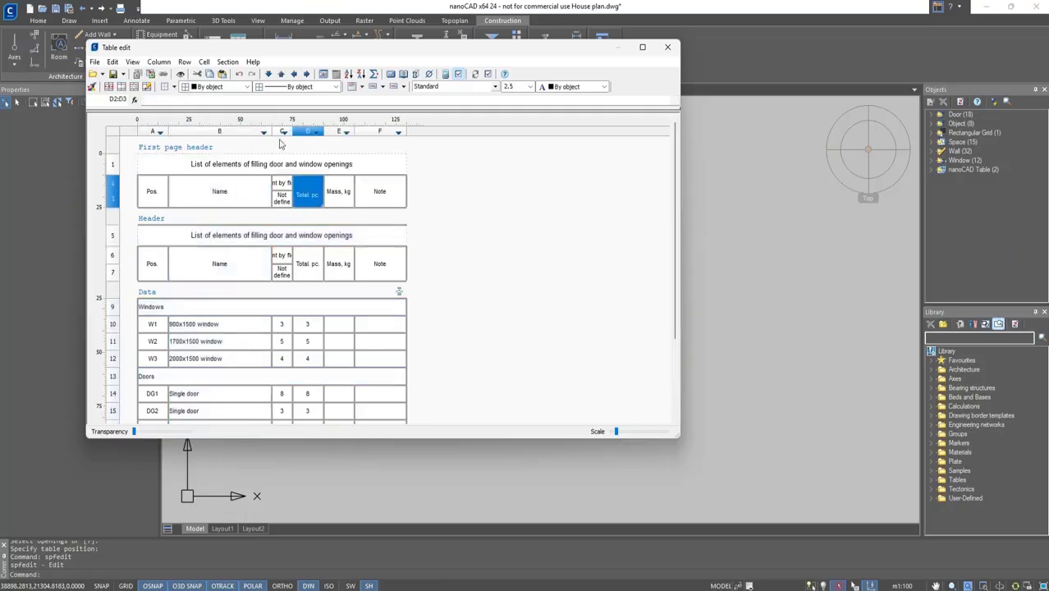
right_click(281, 132)
click(319, 166)
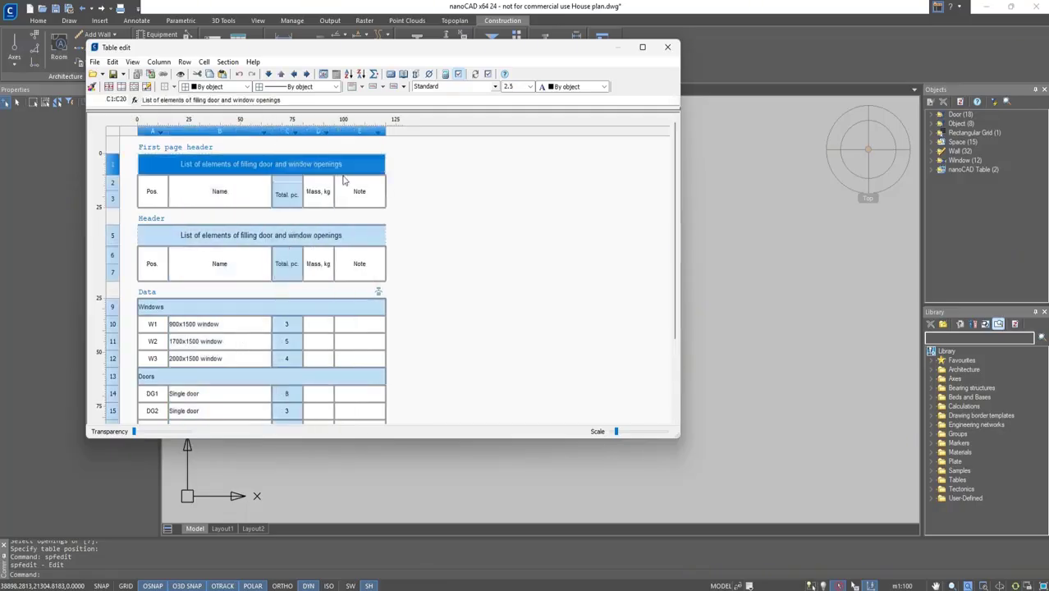
click(322, 188)
right_click(318, 134)
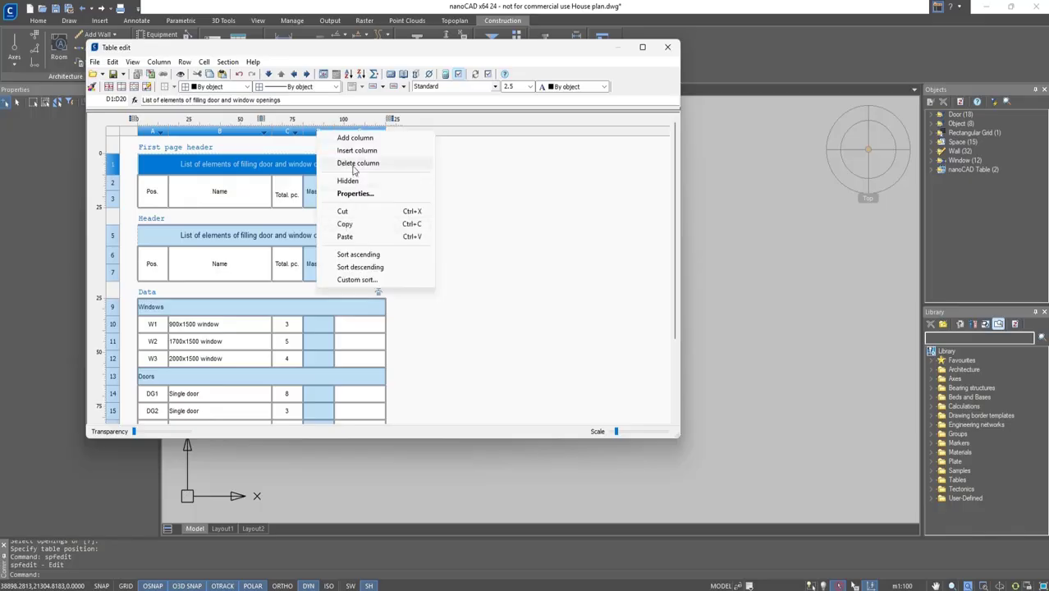
click(365, 165)
right_click(335, 135)
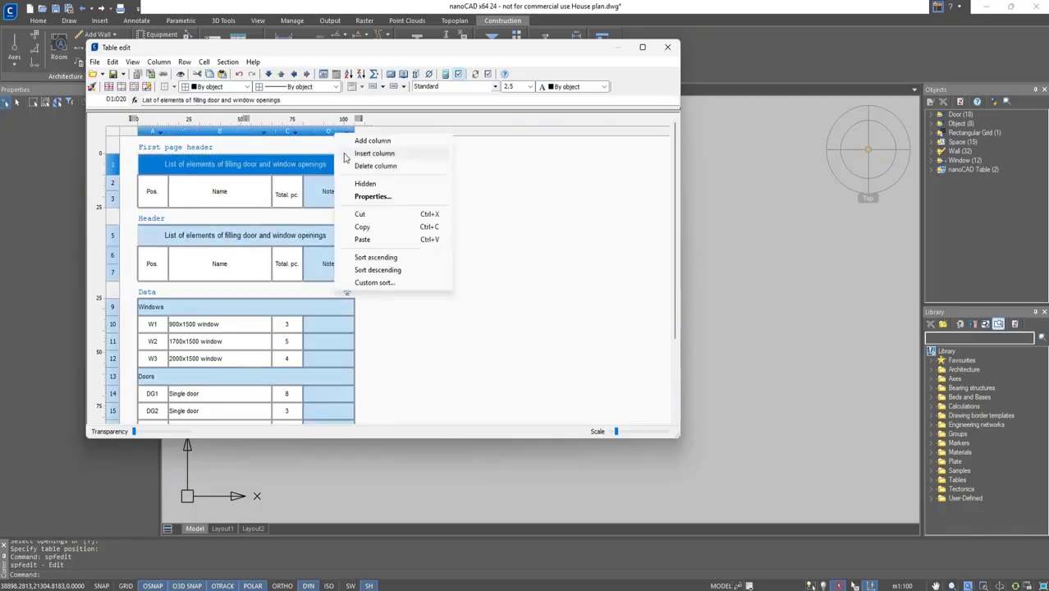
click(365, 166)
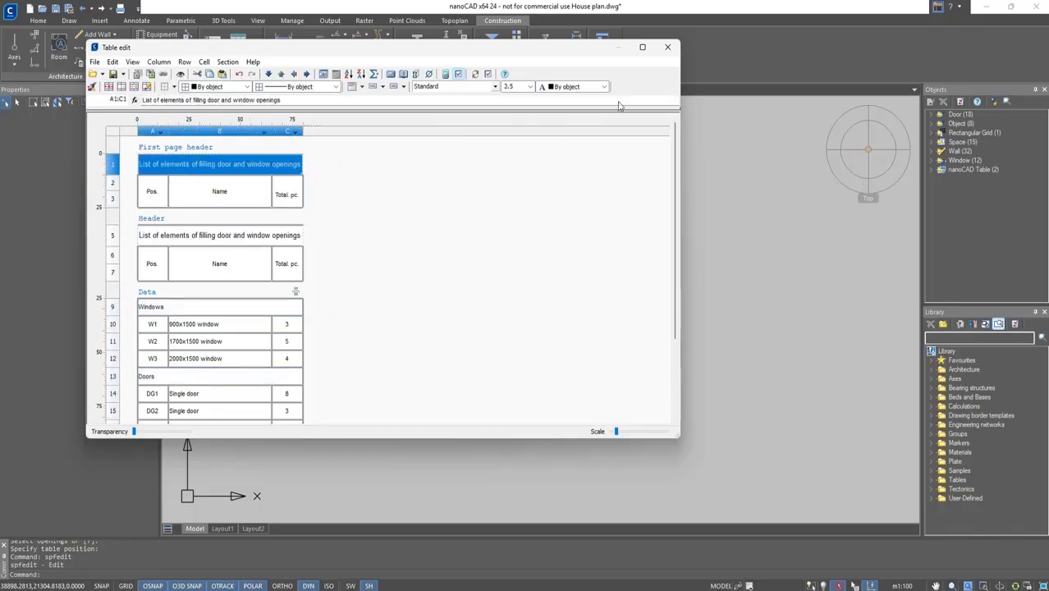
click(668, 47)
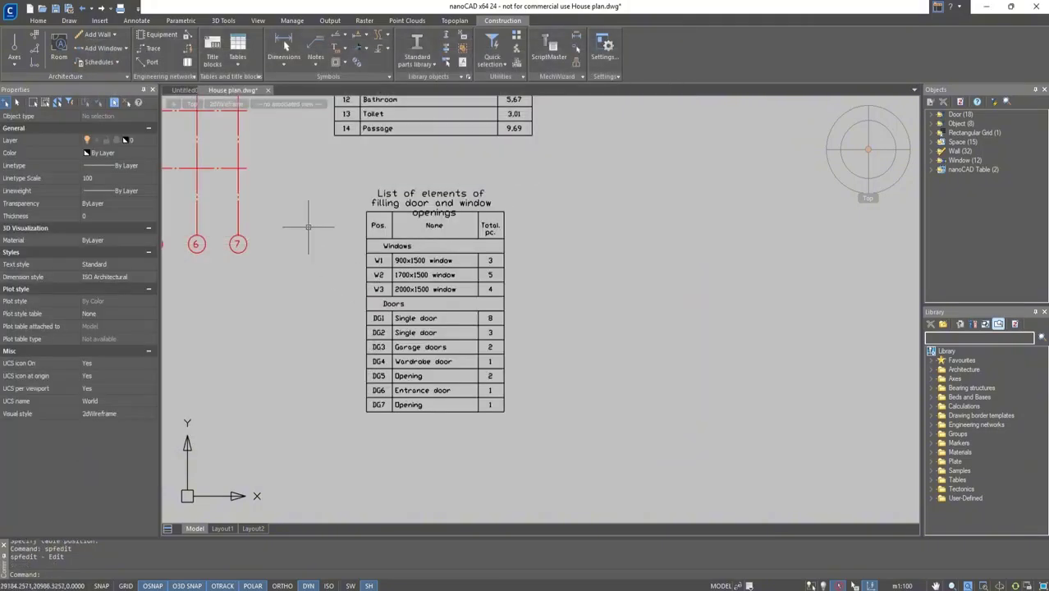
Reopen the openings table in the table editor and close it.
click(370, 206)
right_click(369, 206)
click(385, 211)
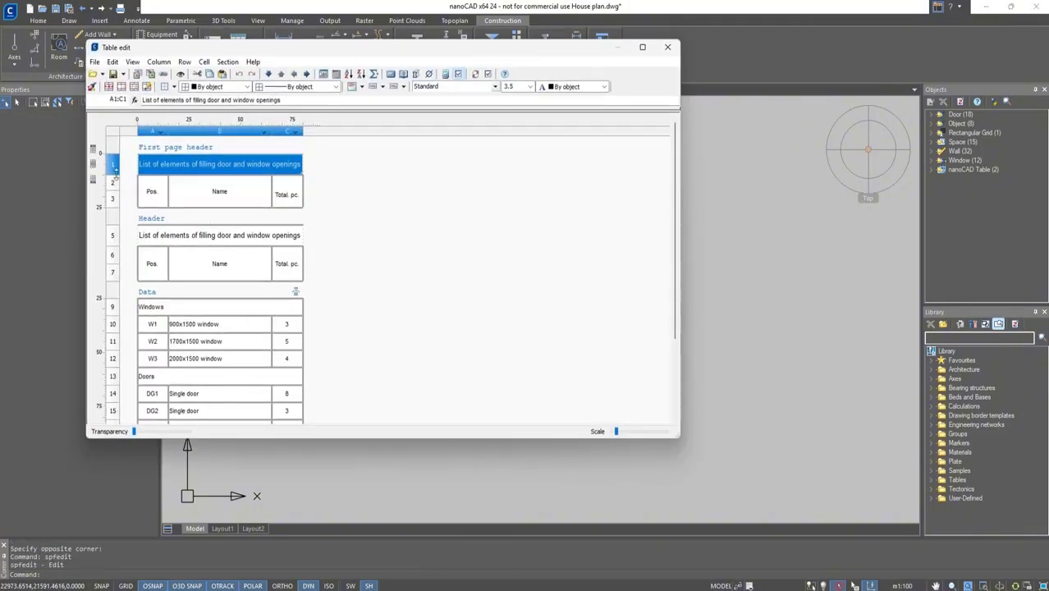
click(667, 46)
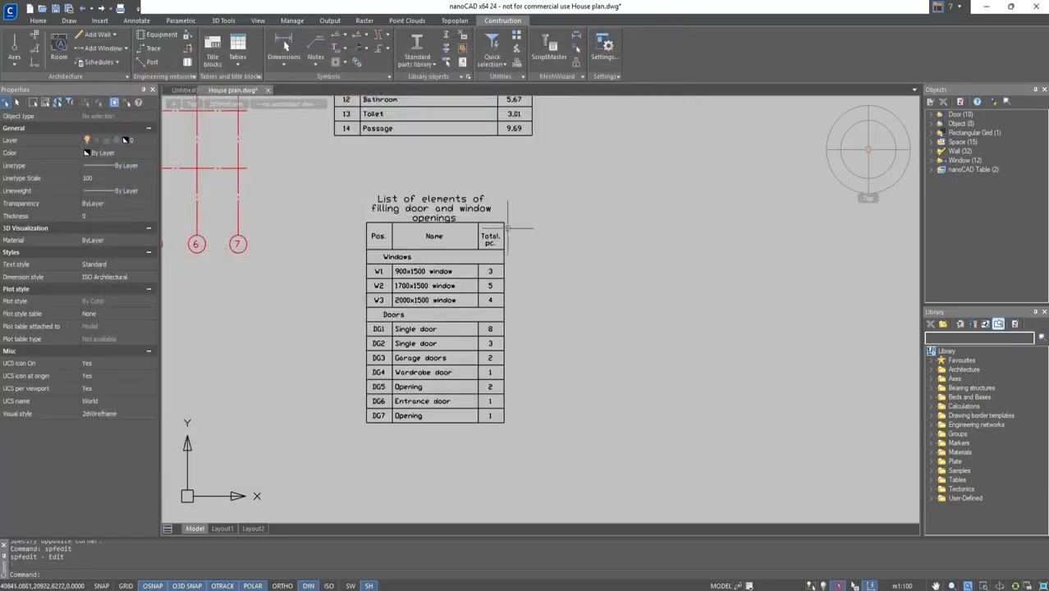
Widen the openings table by stretching its right edge.
click(507, 230)
click(506, 224)
click(561, 224)
key(Escape)
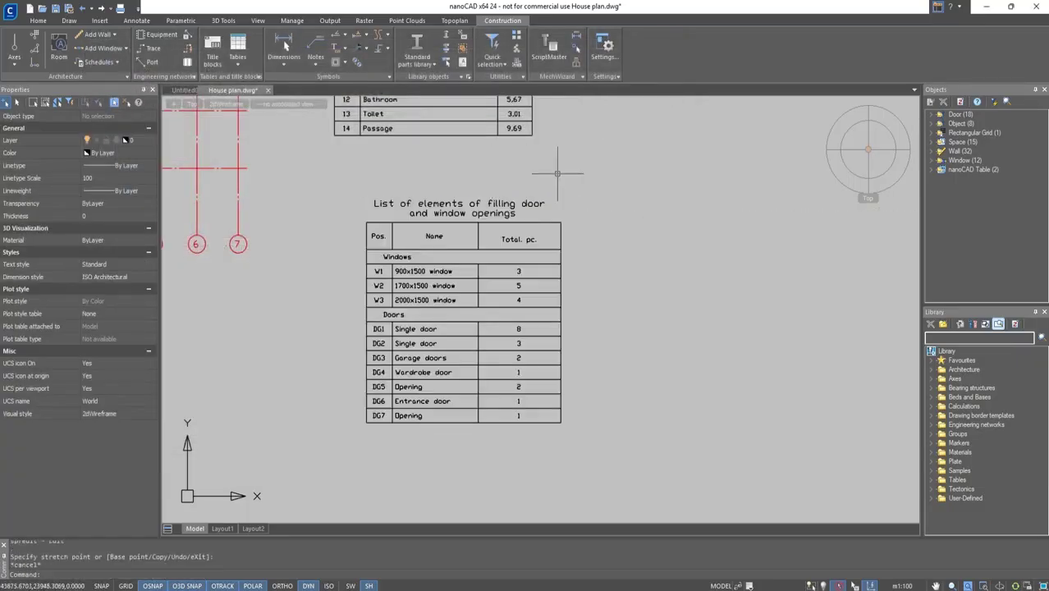
click(480, 205)
click(478, 223)
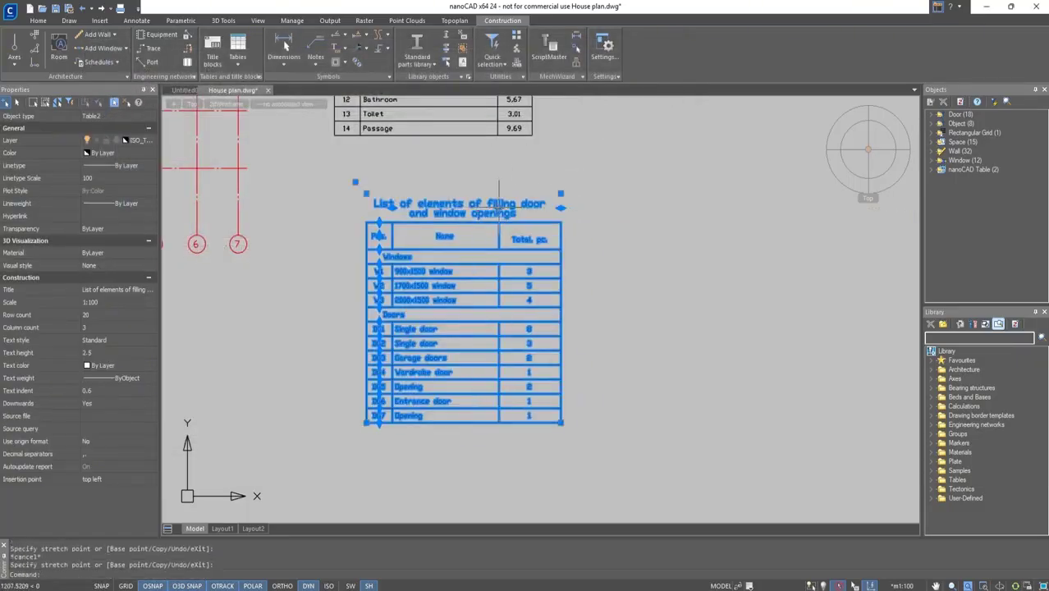
key(Escape)
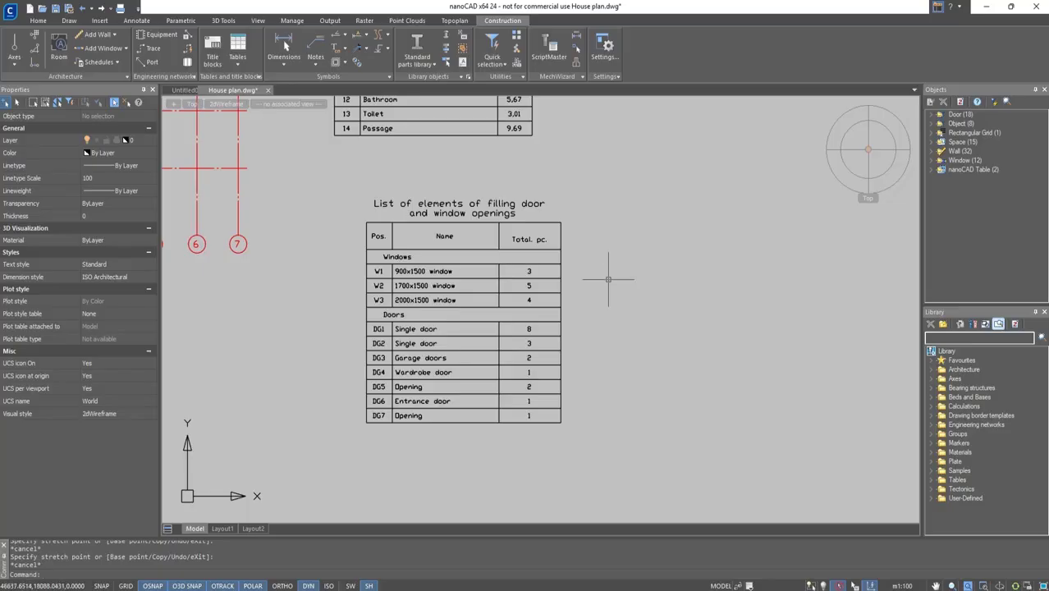
drag(608, 280, 469, 168)
scroll(663, 310, down, 4)
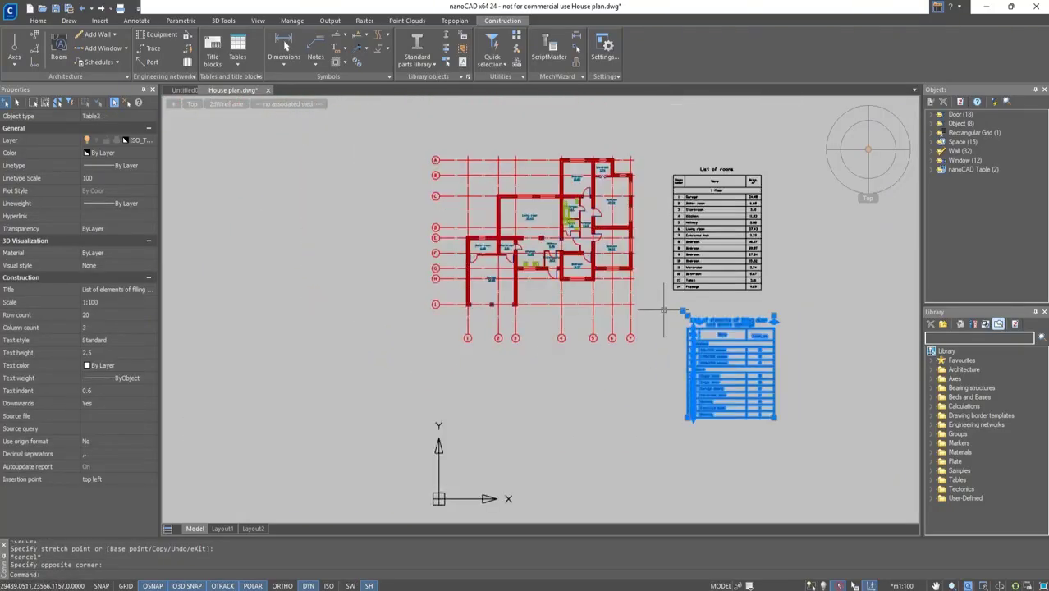
Copy the house plan together with the openings table to a new position on the right.
middle_drag(664, 310, 660, 330)
drag(641, 376, 412, 141)
text(m)
text(ove)
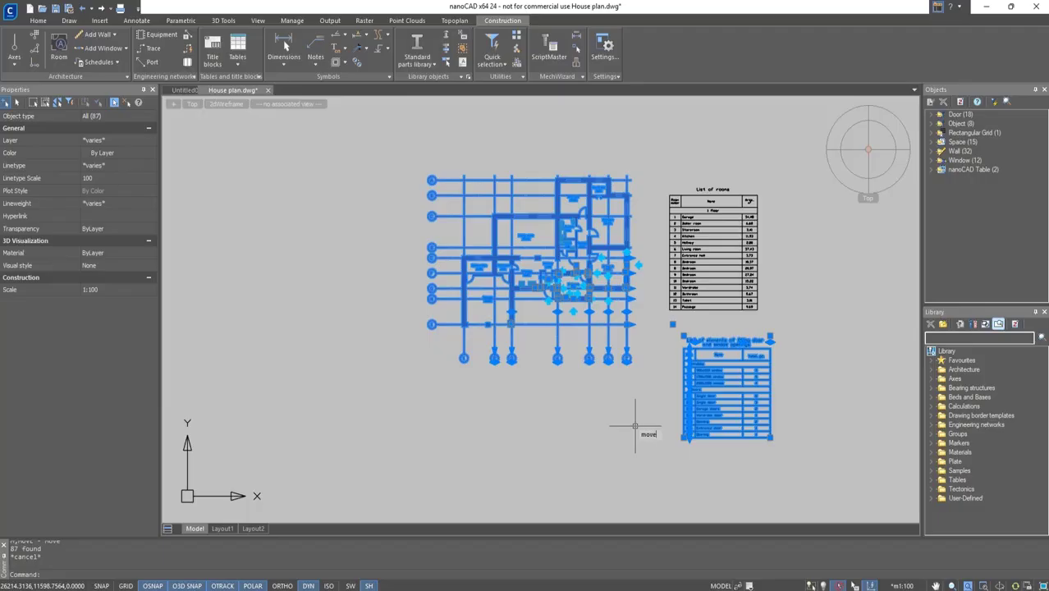
text(c)
key(Return)
click(636, 427)
middle_drag(807, 343, 429, 378)
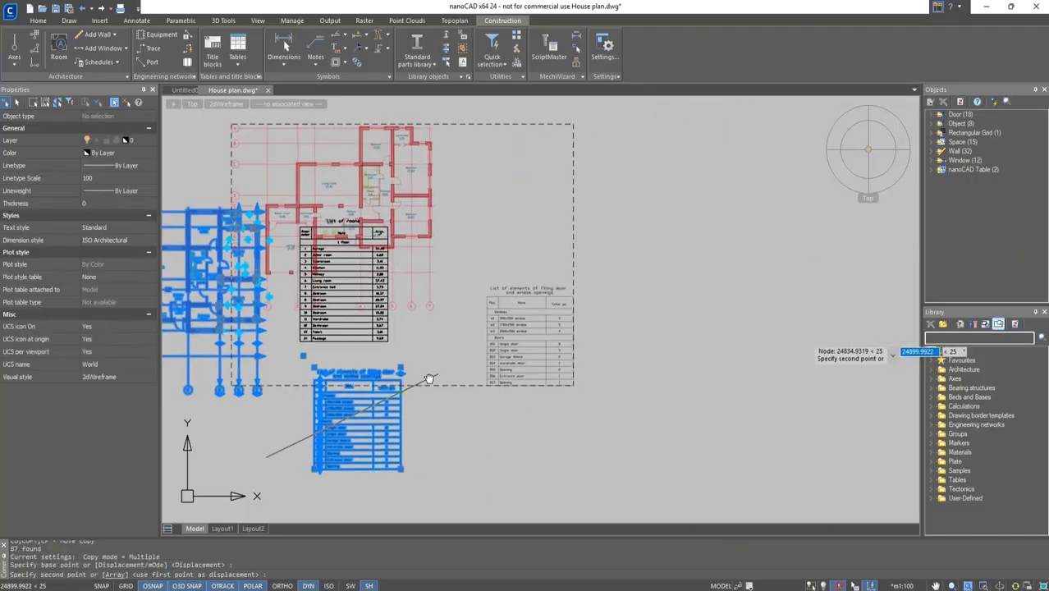
click(713, 439)
key(Escape)
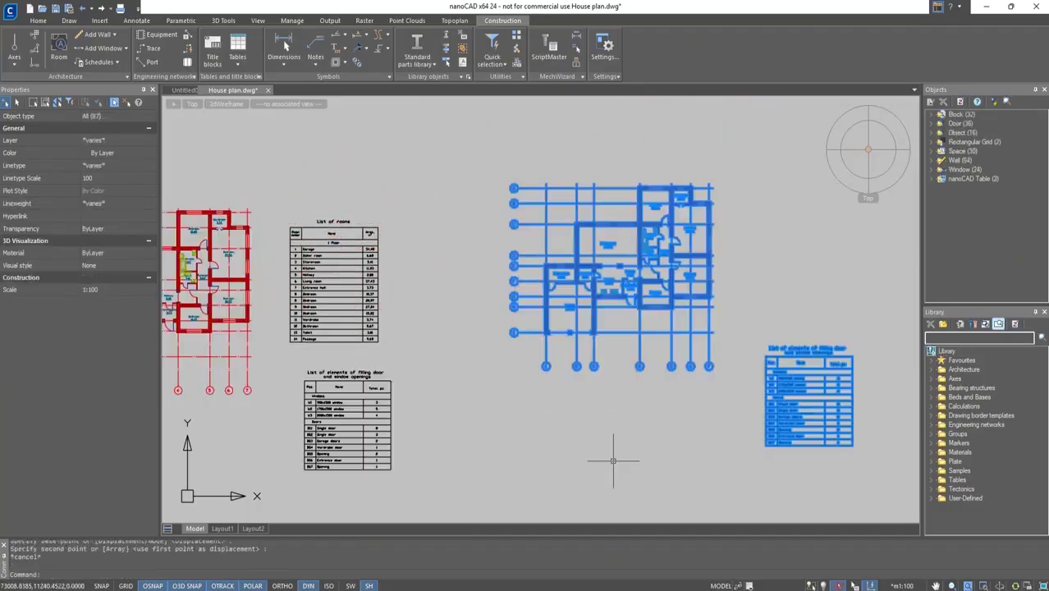
Delete the openings table located below the room schedule on the original plan.
key(Escape)
mouse_move(486, 483)
mouse_down()
mouse_move(406, 418)
mouse_move(362, 411)
mouse_up()
key(Delete)
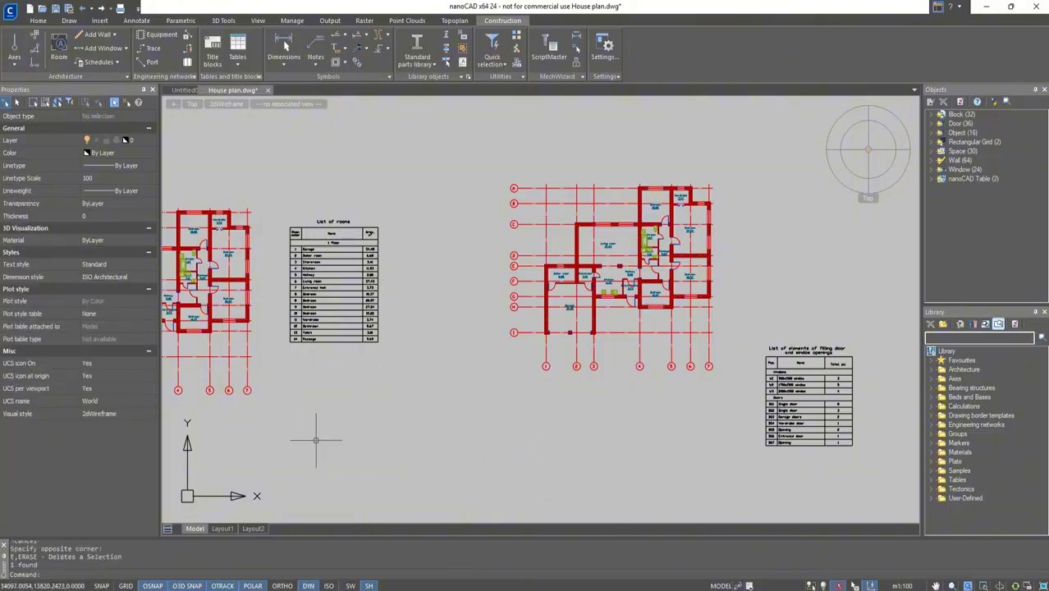
Move the openings table up beside the copied plan, aligning it with the plan's top edge.
middle_drag(522, 371, 417, 371)
drag(801, 459, 683, 378)
text(move)
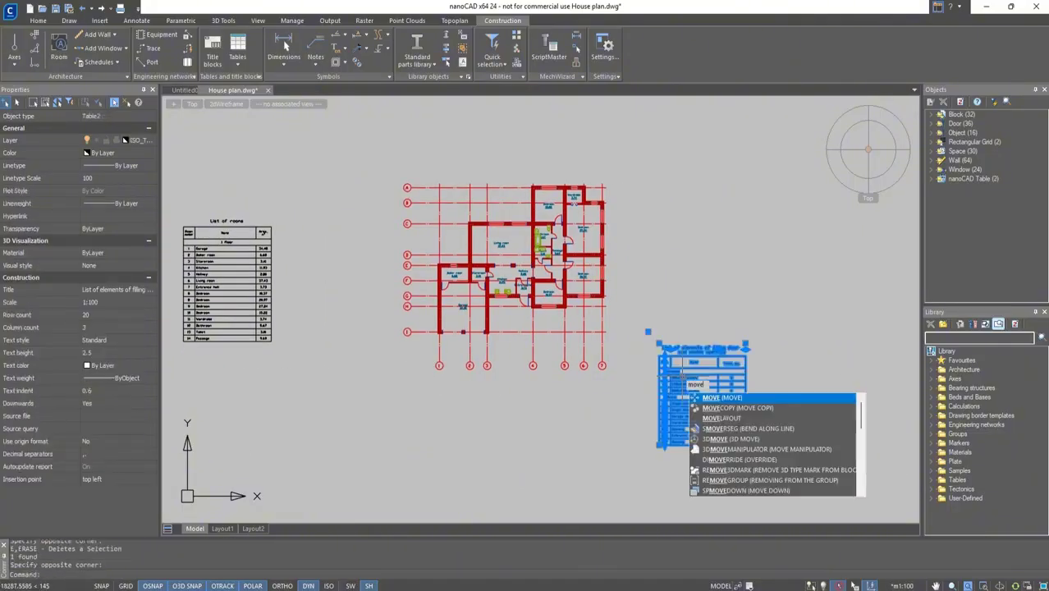
key(Return)
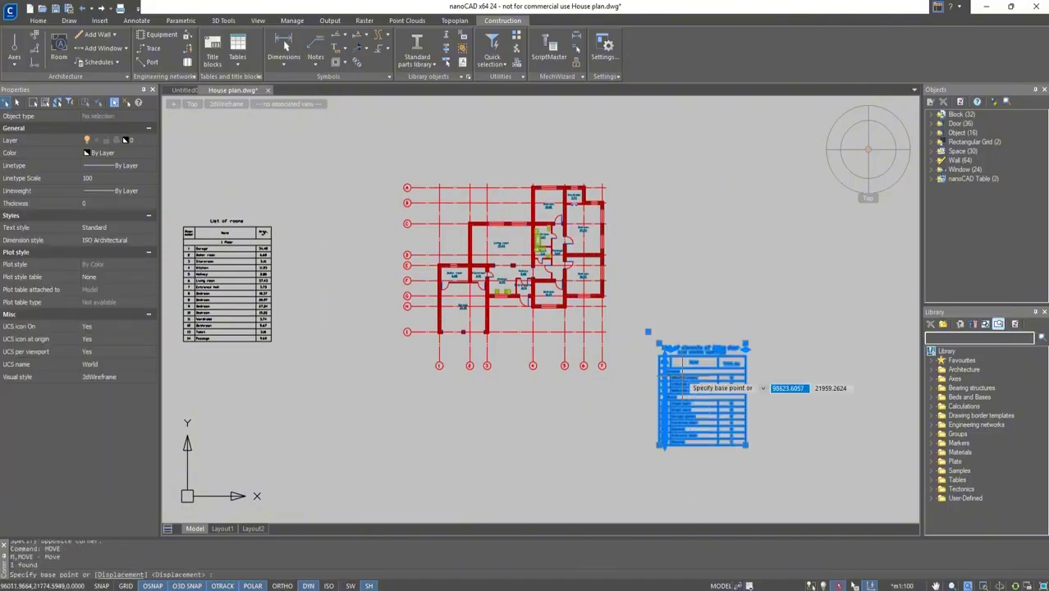
click(648, 332)
click(648, 200)
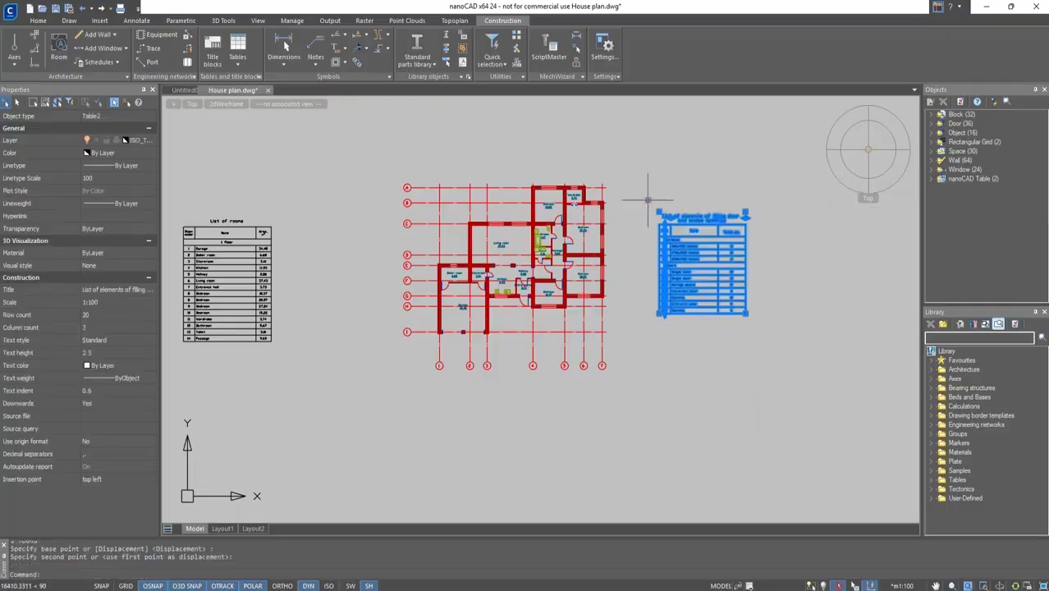
click(648, 199)
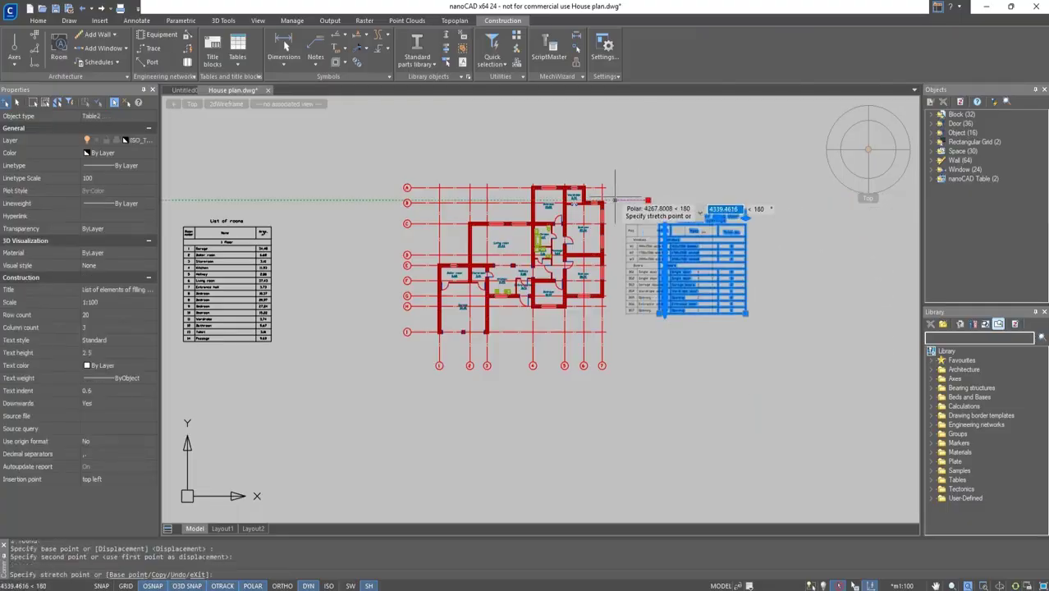
click(615, 200)
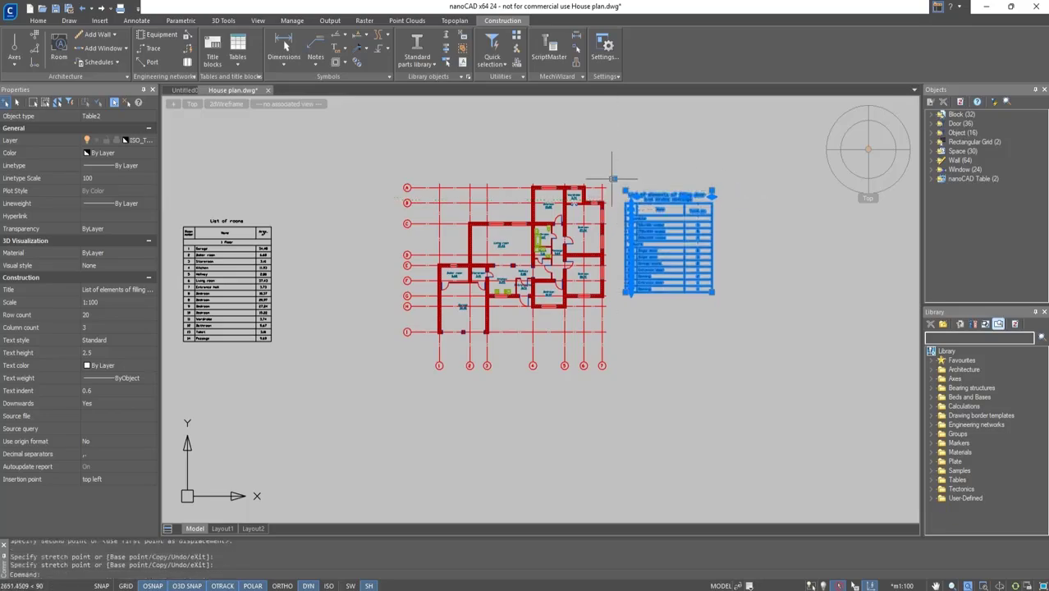
key(Escape)
Zoom to the whole drawing and save it.
click(869, 149)
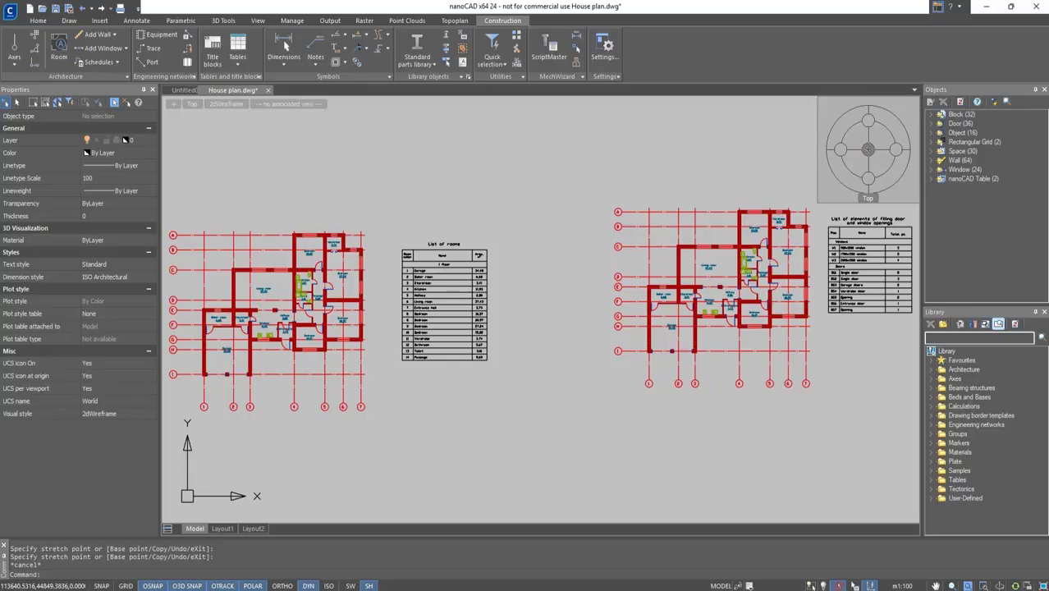
key(ctrl+s)
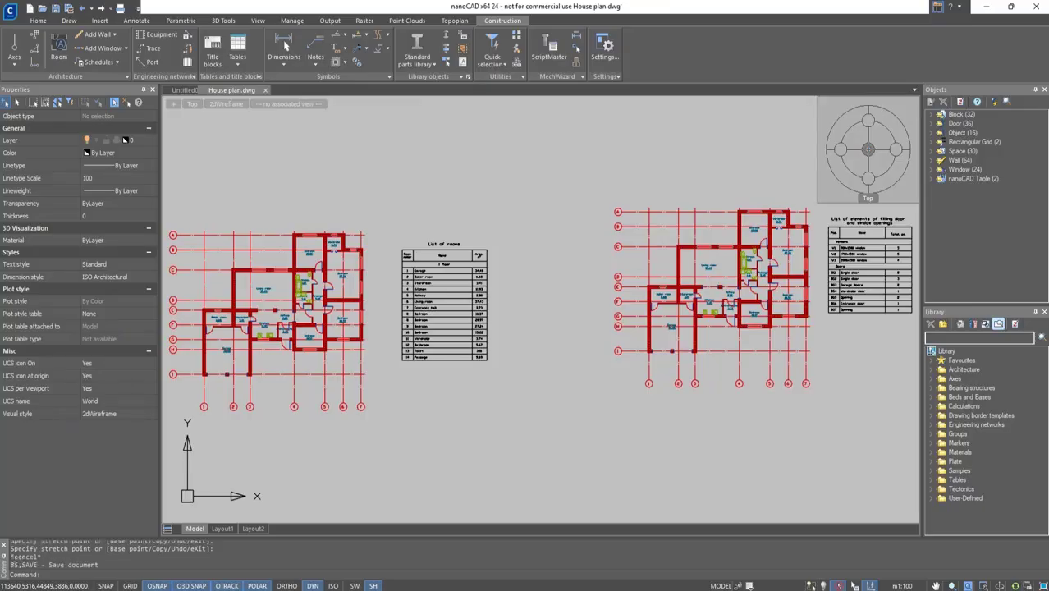
Select everything in the copied plan, filter to doors, and set their tag to Door mark.
scroll(824, 225, up, 2)
middle_drag(799, 250, 701, 238)
click(715, 465)
click(394, 123)
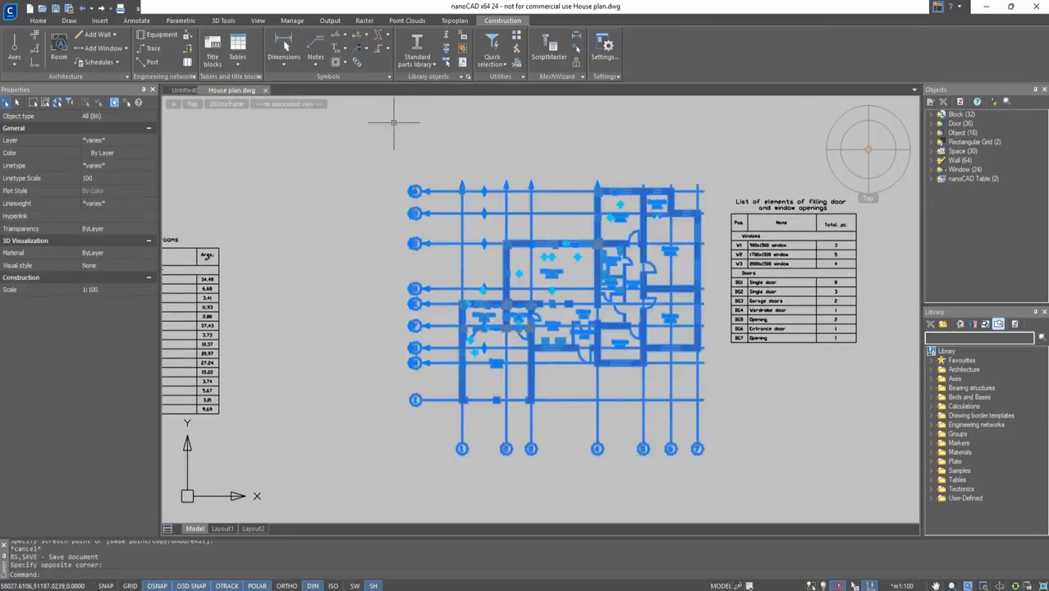
click(150, 116)
click(147, 139)
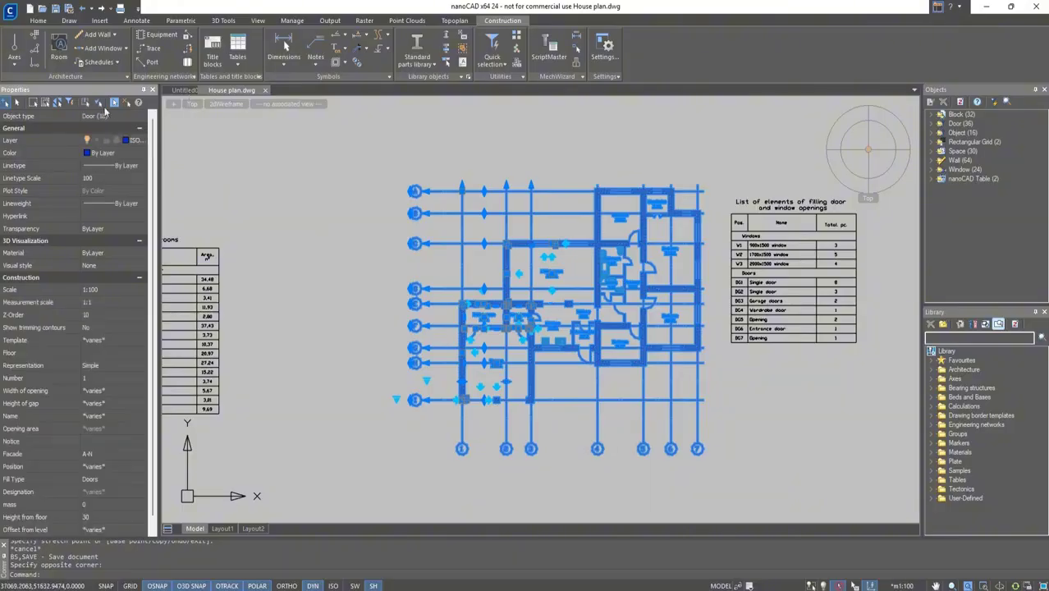
scroll(139, 410, down, 1)
click(142, 531)
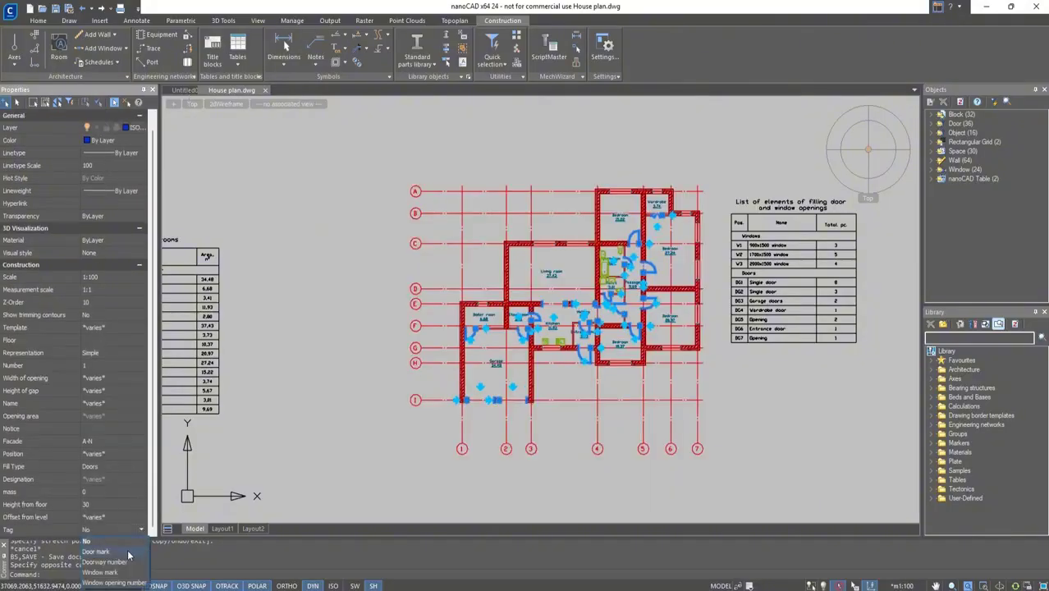
click(128, 551)
key(Escape)
Select the copied plan again, filter to windows, and set their tag to Window mark.
click(718, 487)
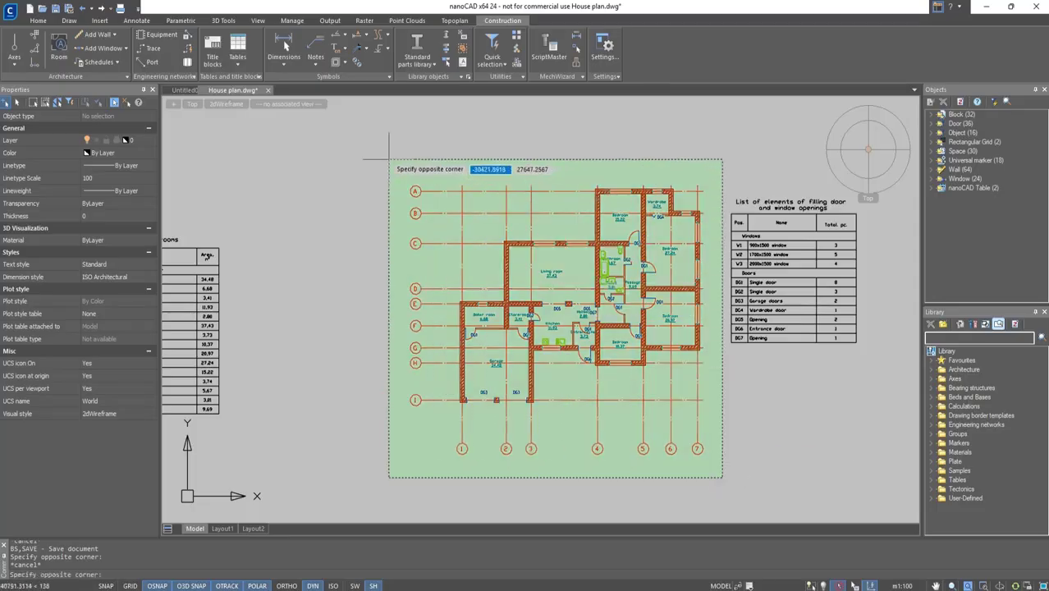
click(392, 157)
click(138, 116)
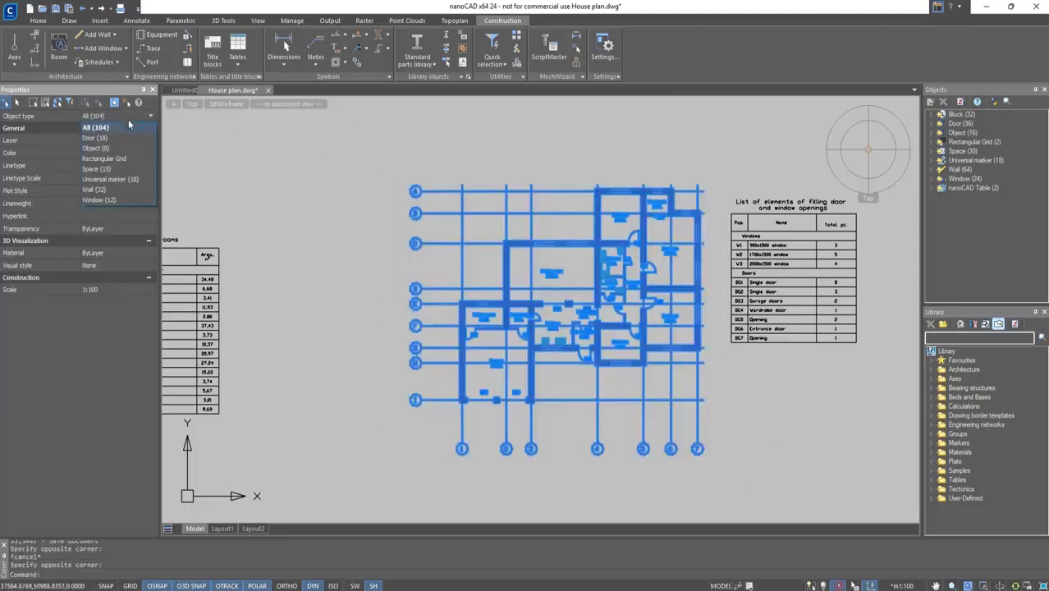
click(124, 199)
scroll(133, 516, down, 1)
click(143, 530)
click(101, 573)
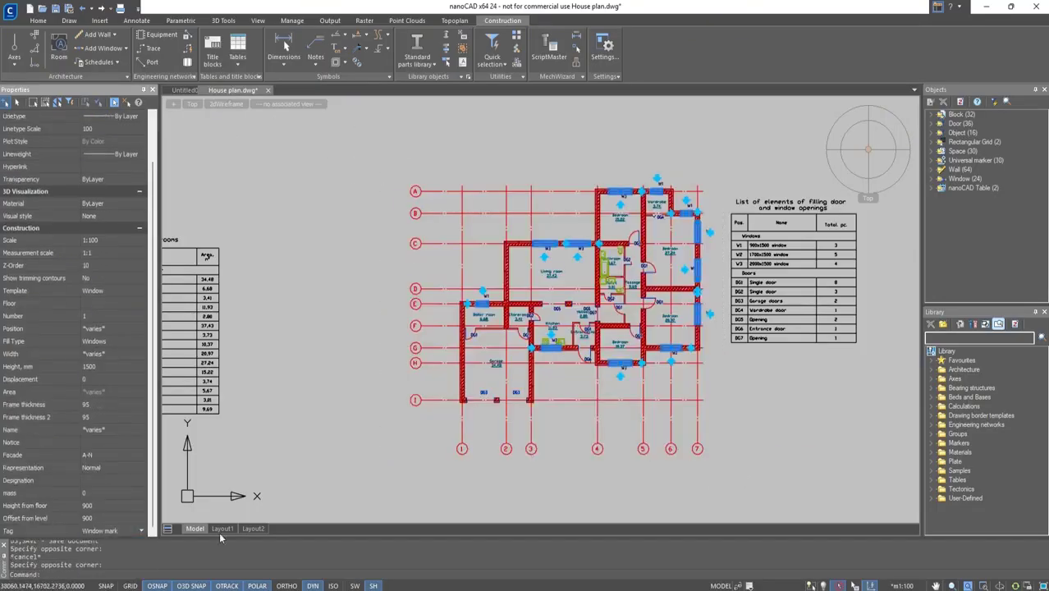
key(Escape)
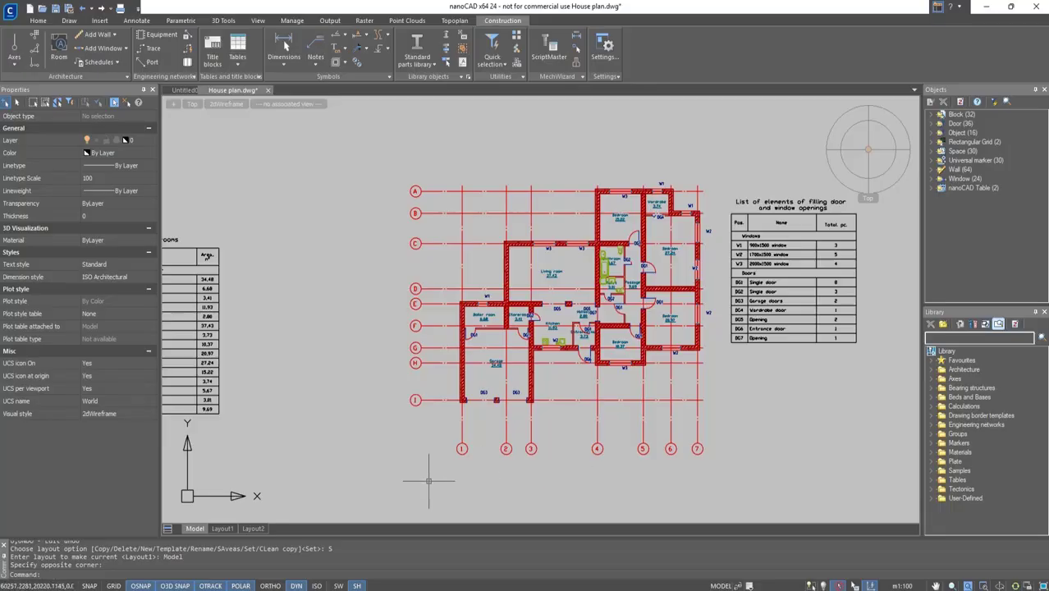
On Layout1, set up printing with Internal PDF Plotter, ISO A3 landscape and monochrome.ctb, applied to the layout.
click(222, 529)
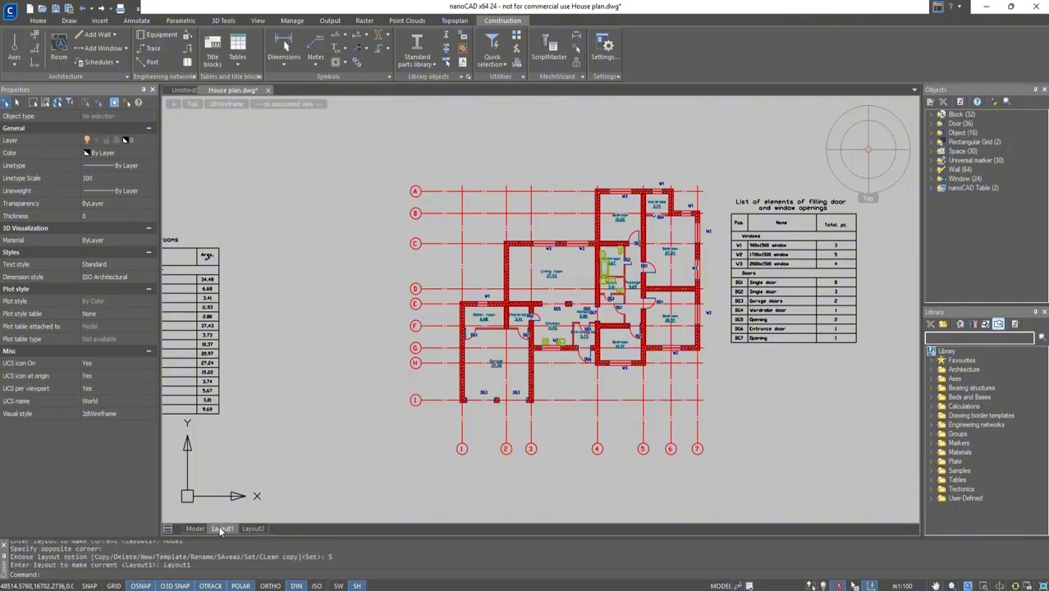
middle_drag(414, 401, 480, 379)
key(ctrl+p)
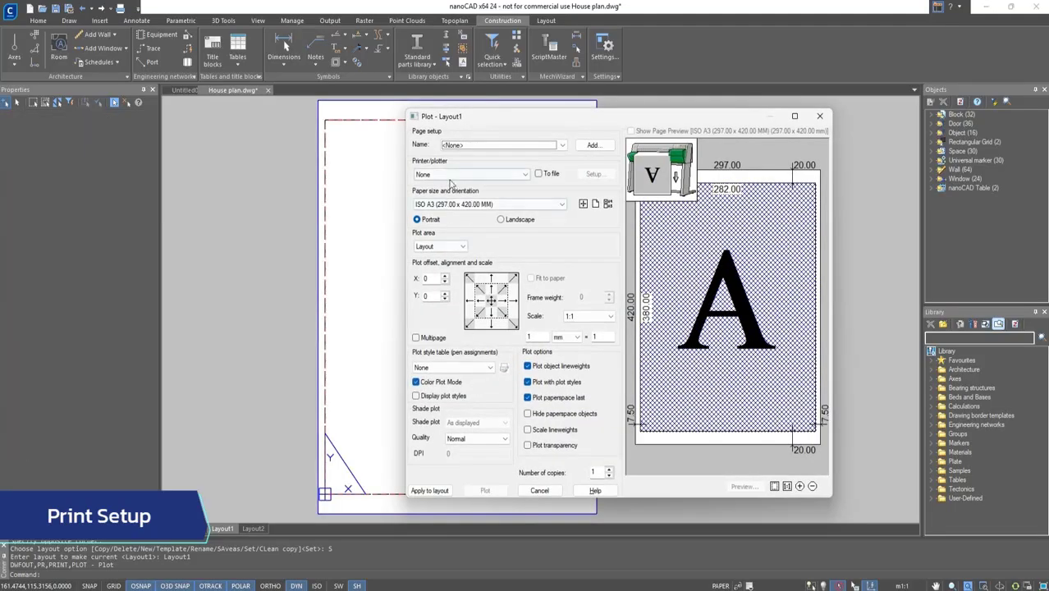
click(450, 176)
click(449, 217)
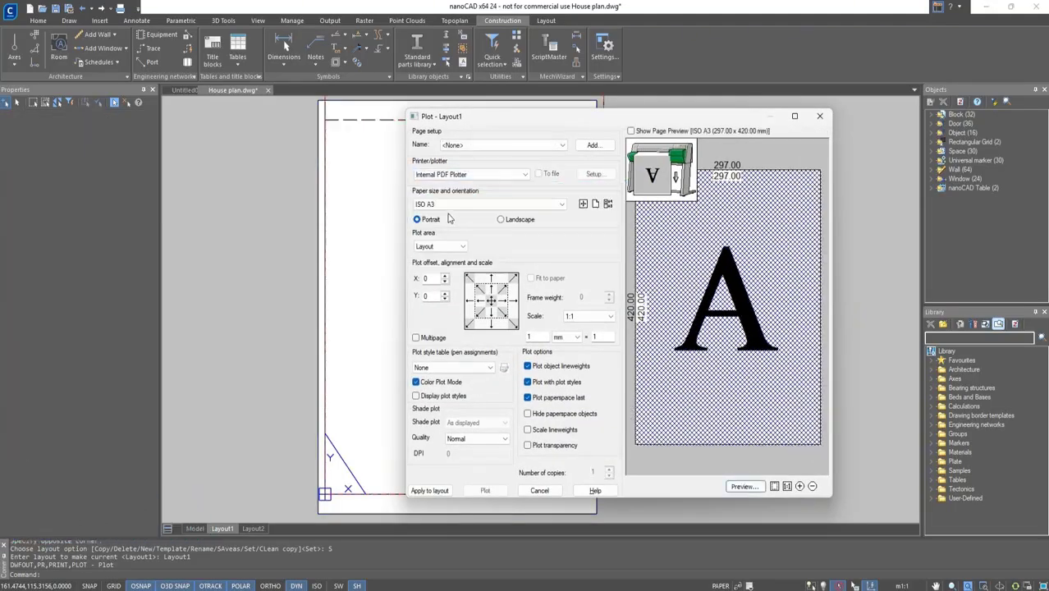
click(501, 220)
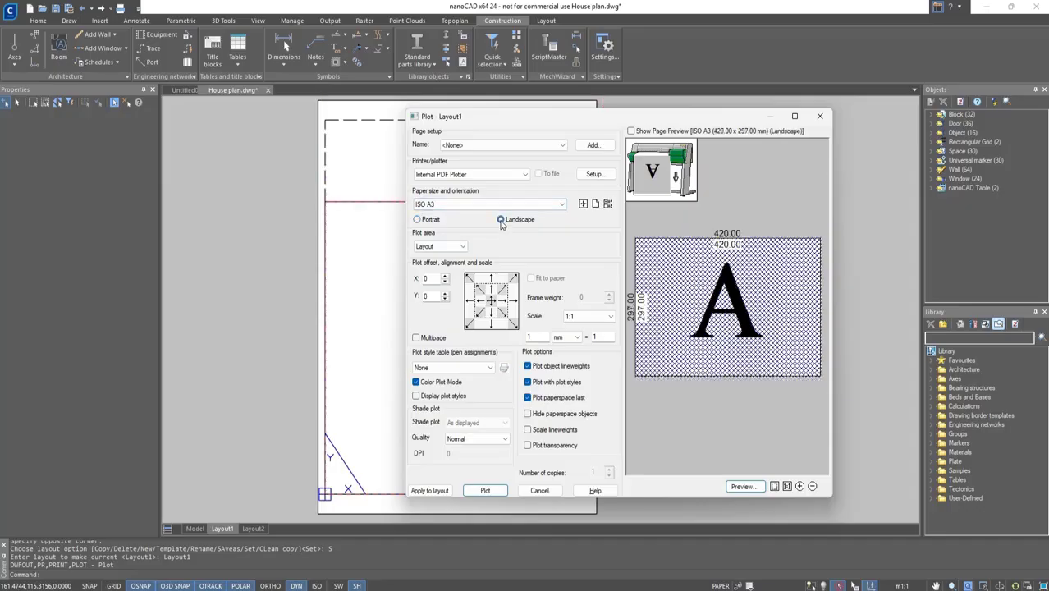
click(435, 366)
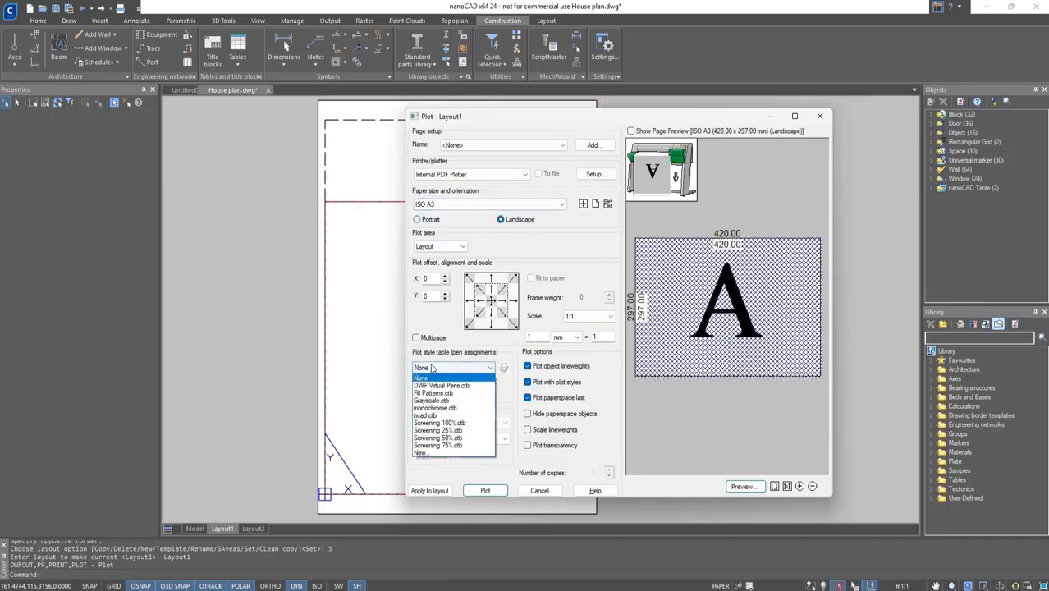
click(436, 409)
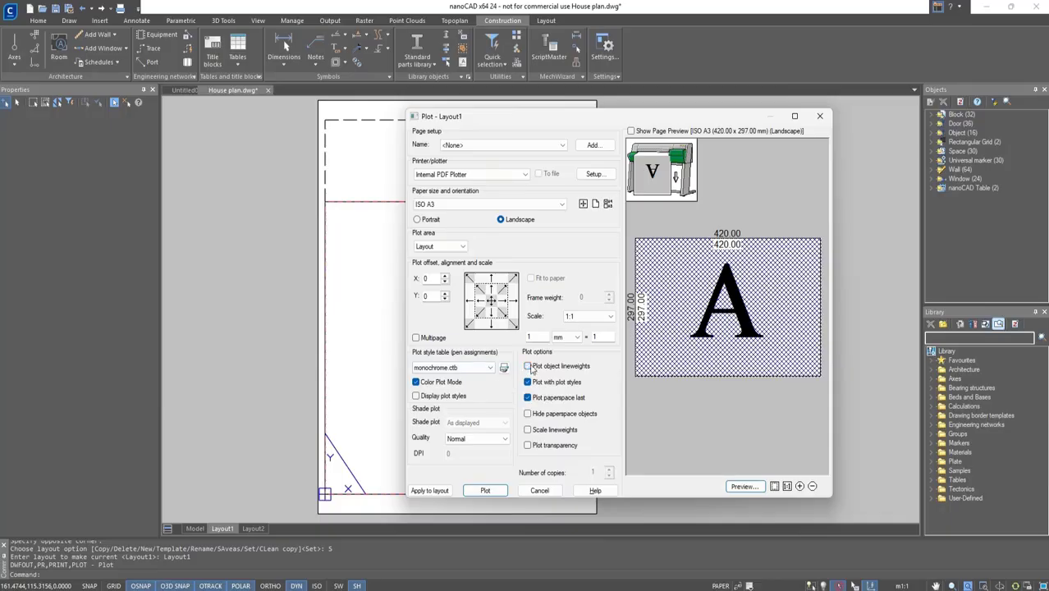
click(431, 491)
click(540, 491)
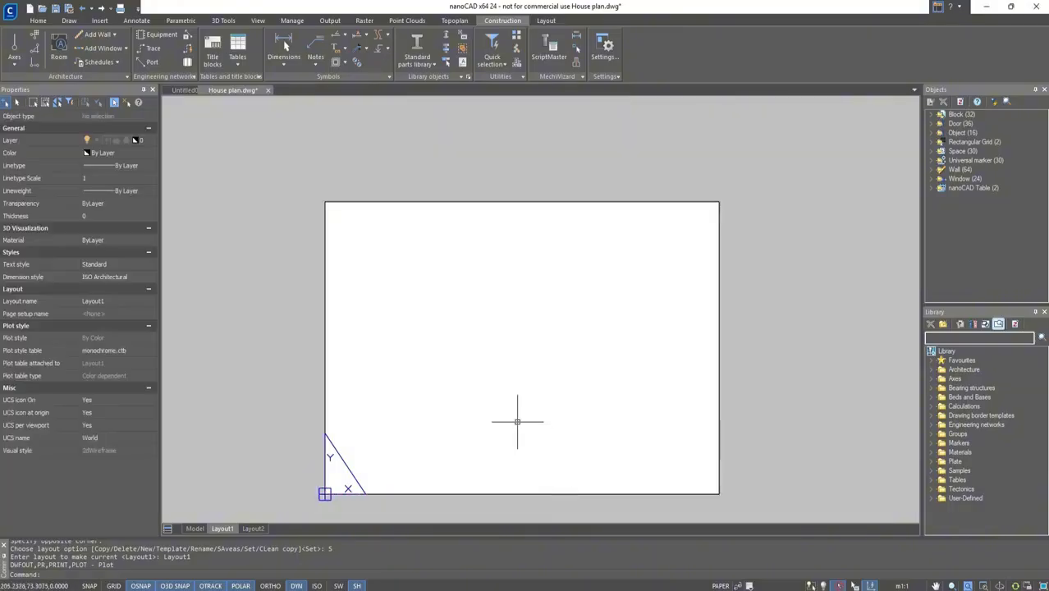
Add a rectangular viewport snapped to the sheet's opposite corners, using the active view scale.
middle_drag(517, 421, 536, 377)
click(551, 20)
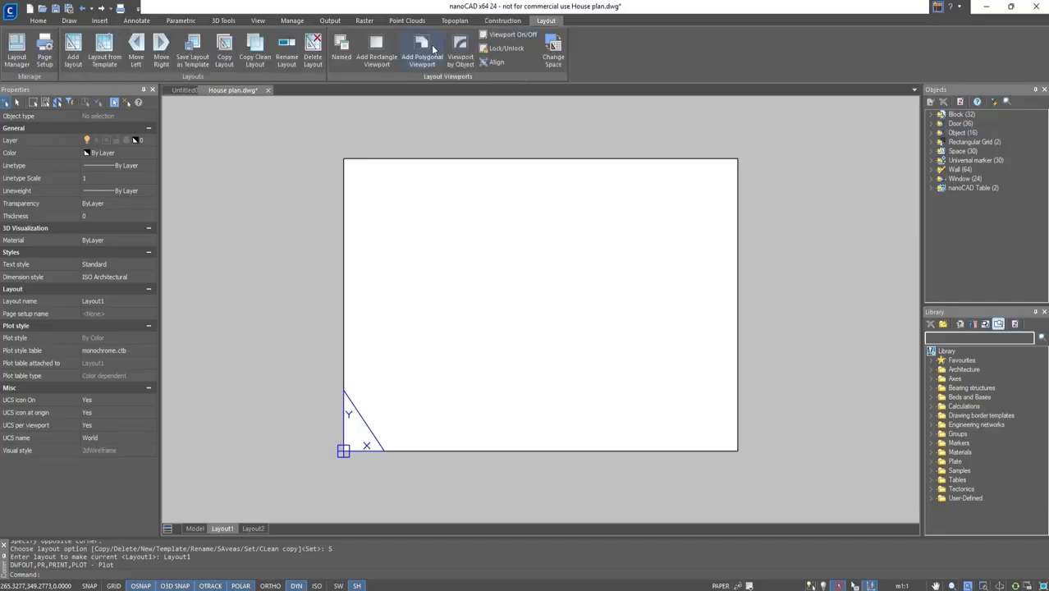
click(376, 51)
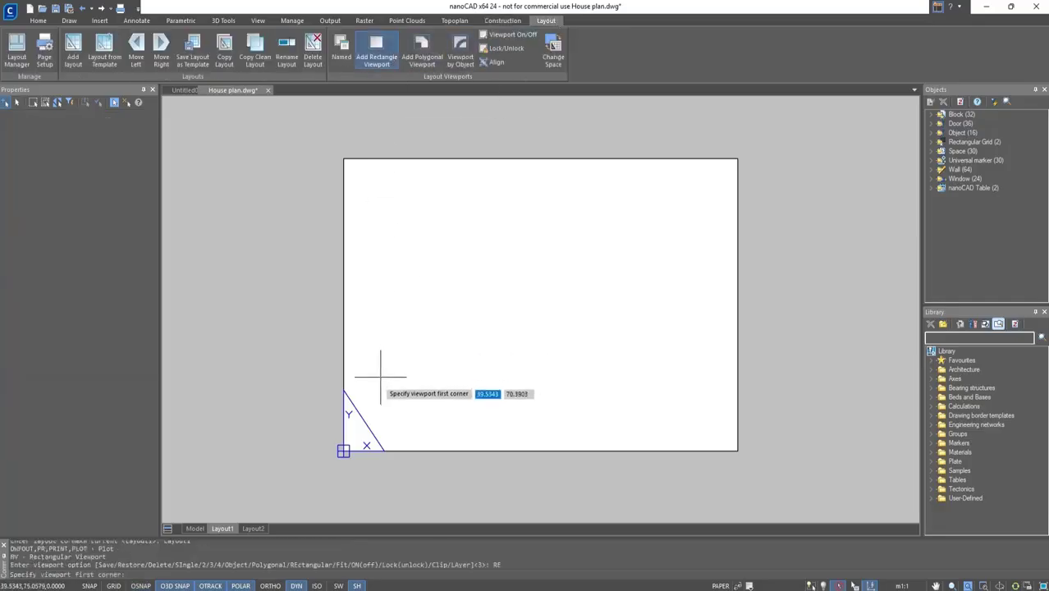
shift+right_click(343, 452)
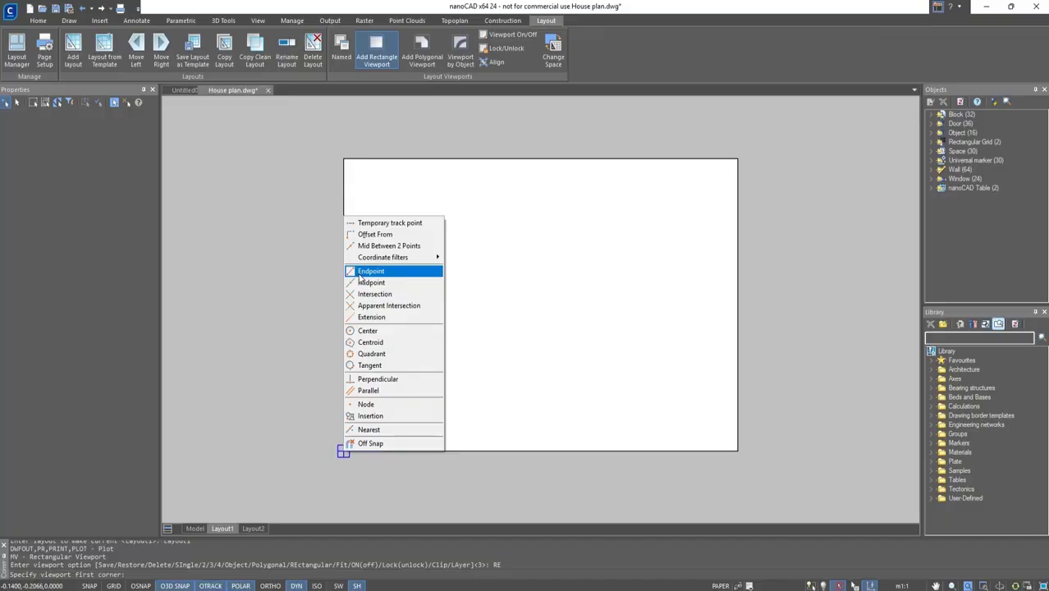
click(359, 277)
click(343, 451)
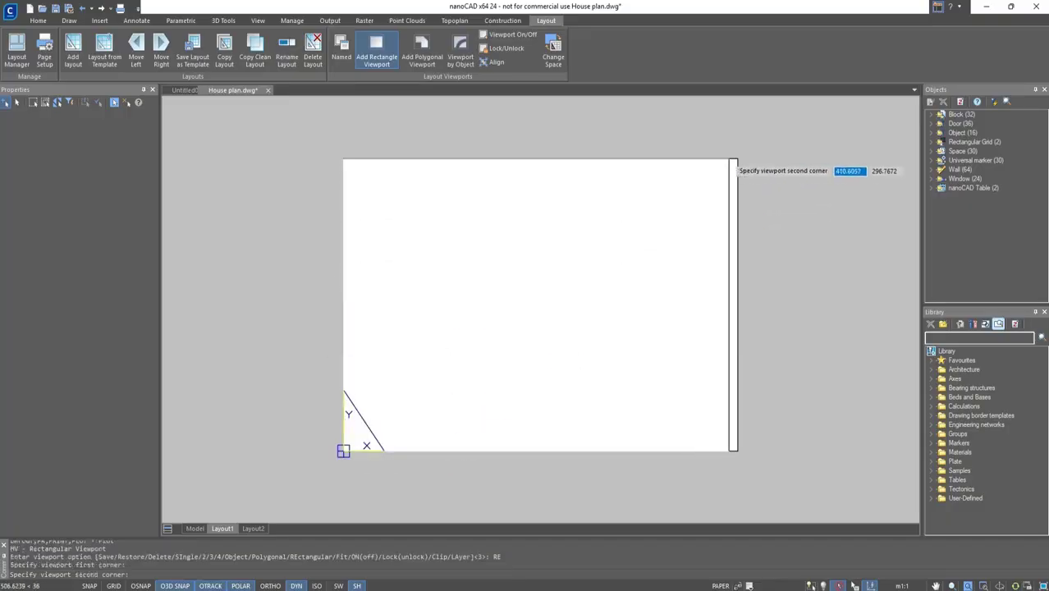
shift+right_click(733, 162)
click(760, 222)
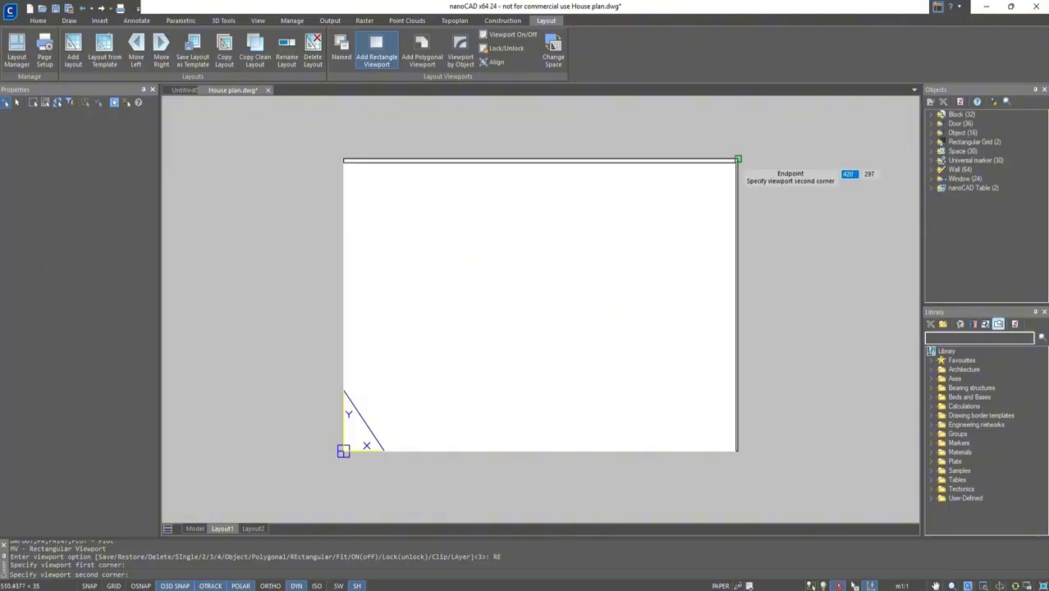
click(737, 159)
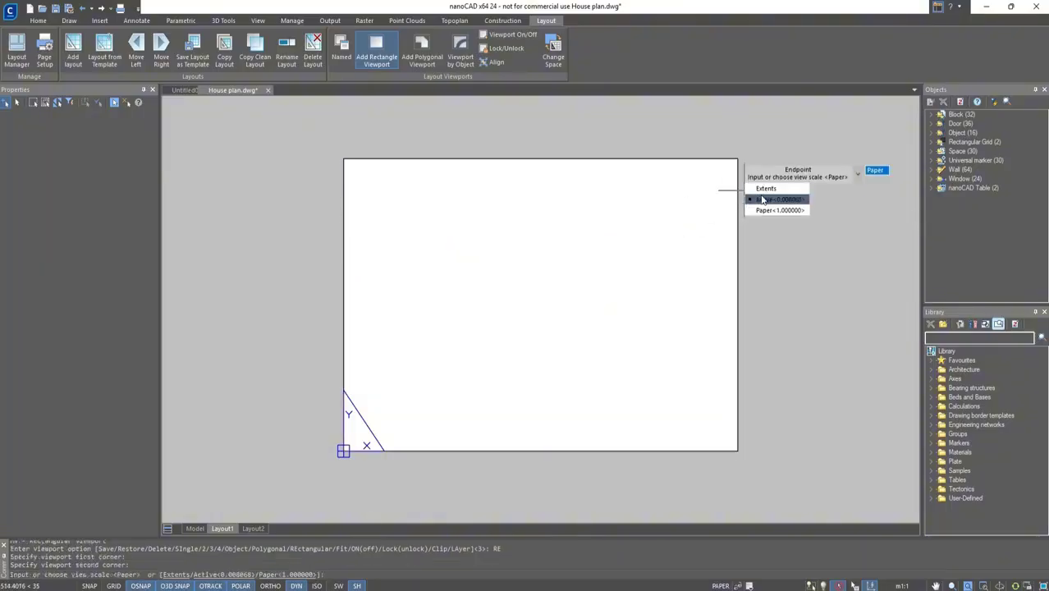
click(763, 200)
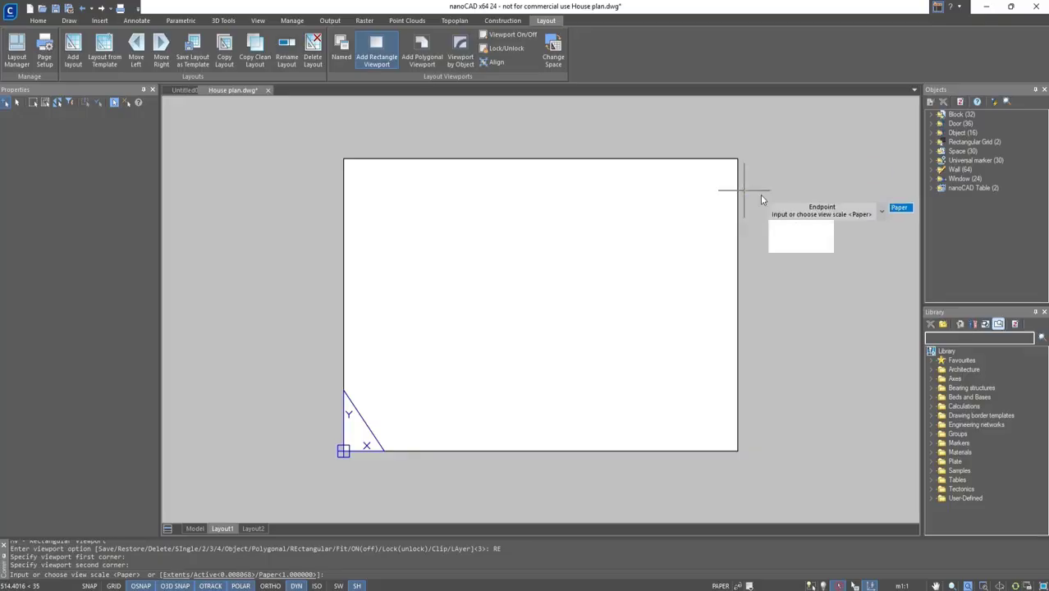
Set the viewport scale to 1:100 and pan the plan and room schedule to fit inside it.
double_click(684, 391)
middle_drag(684, 387, 655, 380)
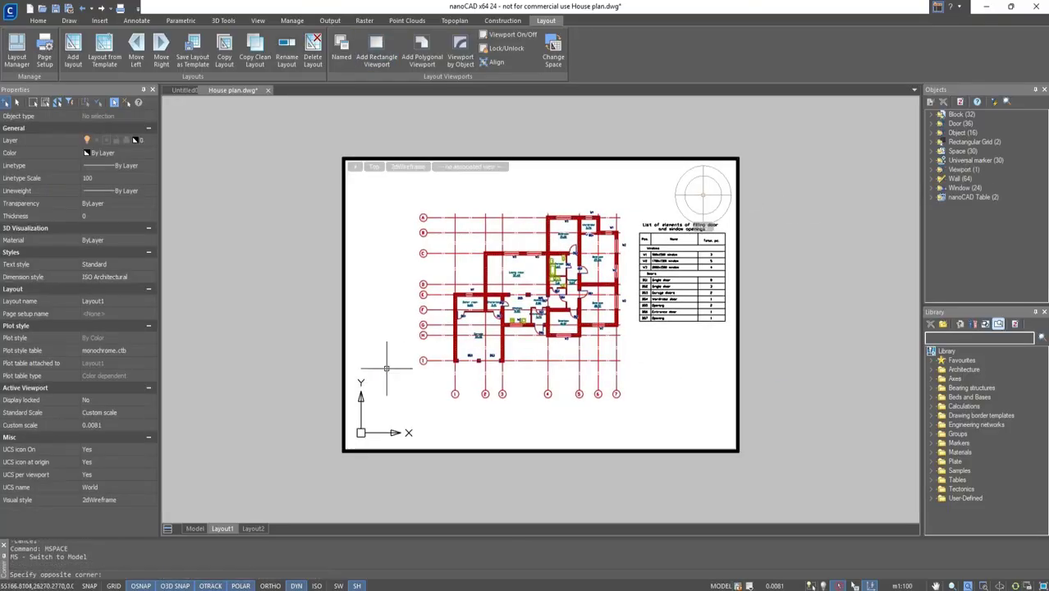
middle_drag(386, 368, 629, 366)
middle_drag(480, 376, 645, 370)
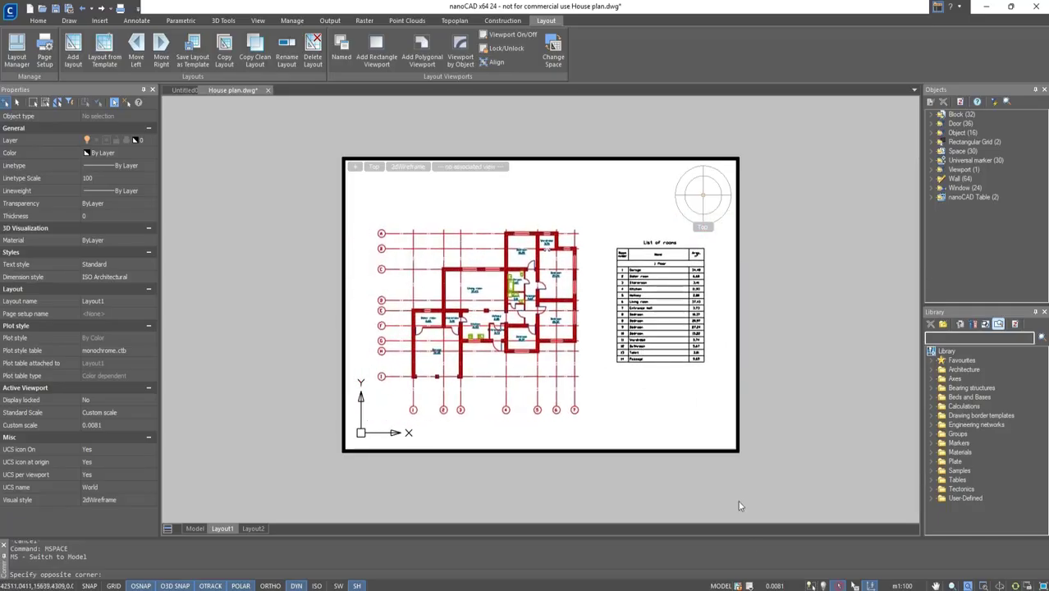
click(770, 586)
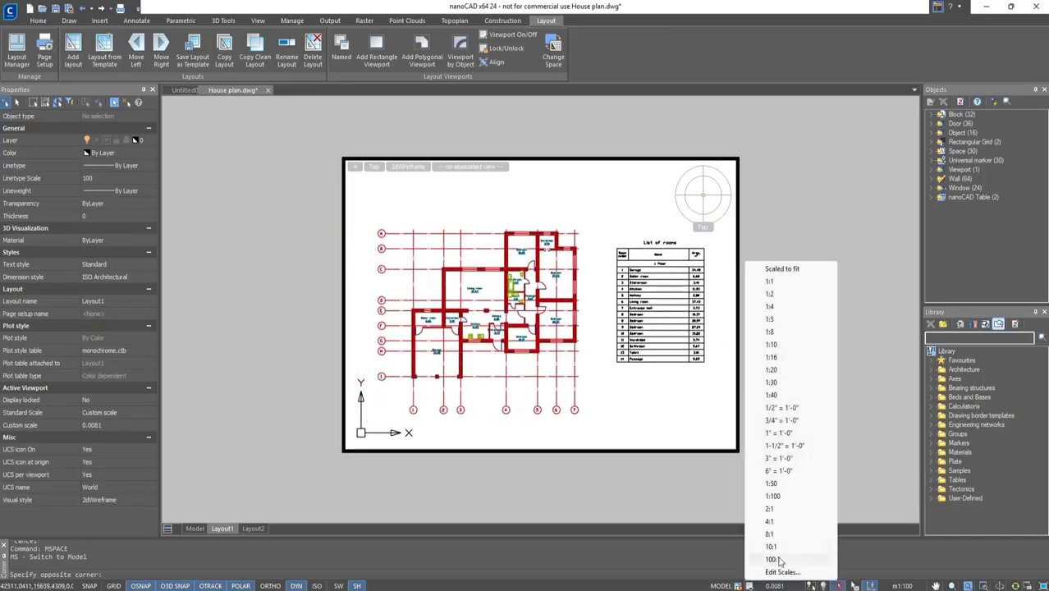
click(767, 494)
middle_drag(594, 402, 614, 384)
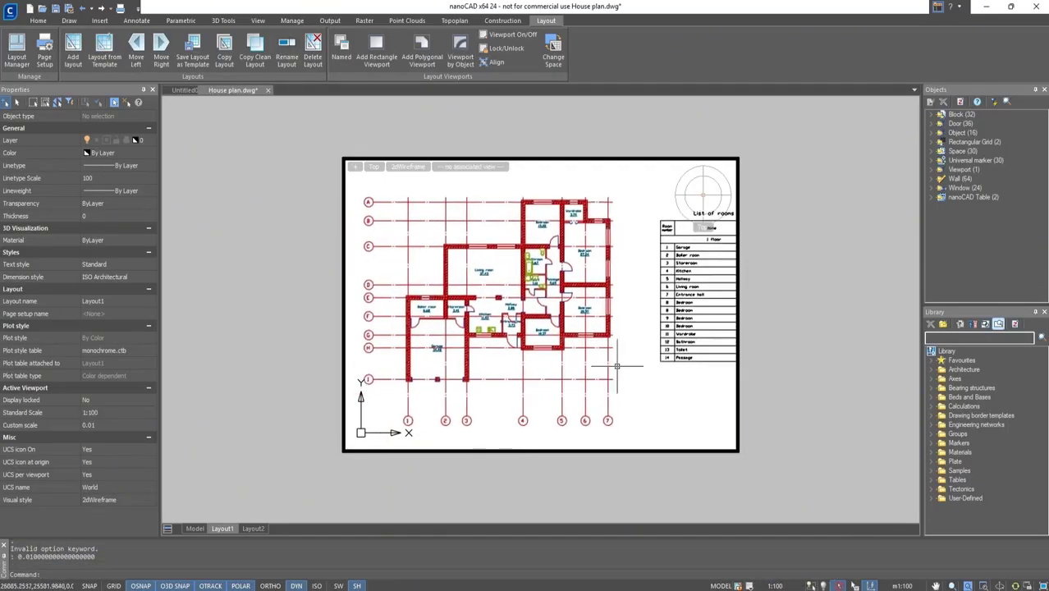
double_click(778, 353)
Change the layout's plot paper size to ISO A2 and apply it to the layout.
key(ctrl+p)
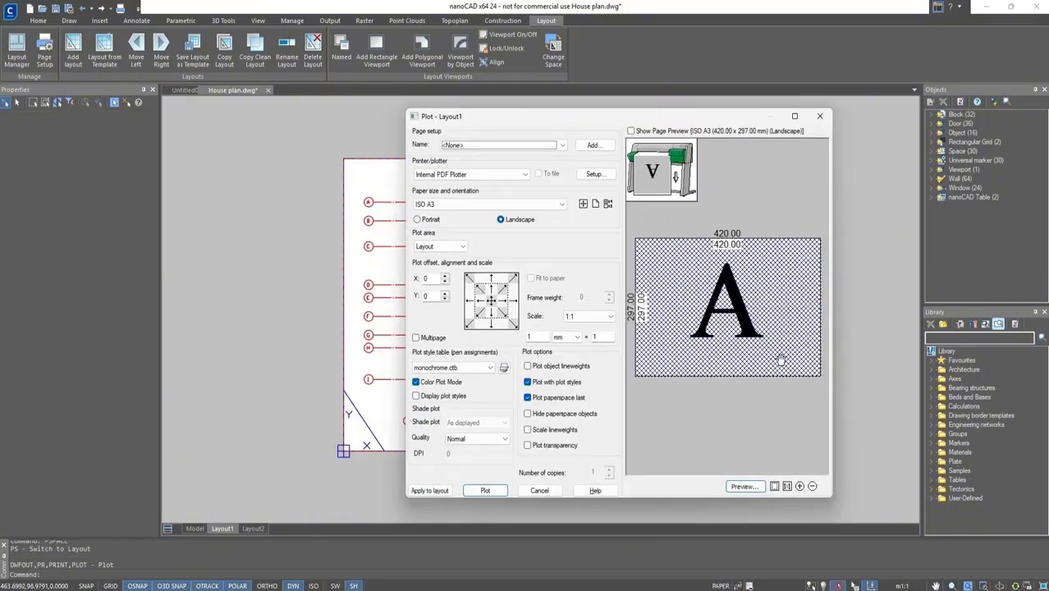
click(475, 204)
click(435, 267)
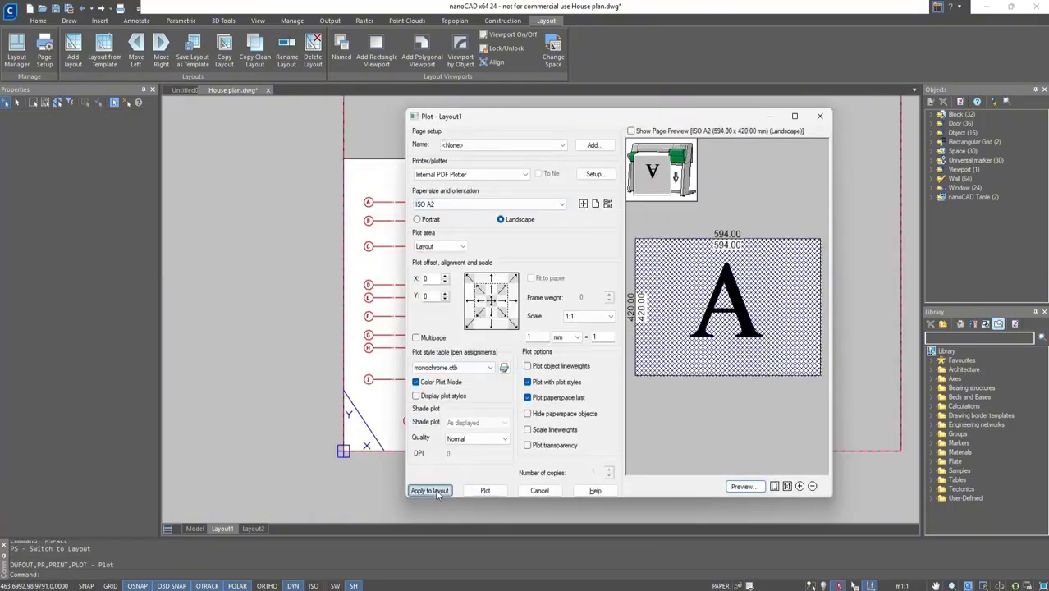
click(744, 487)
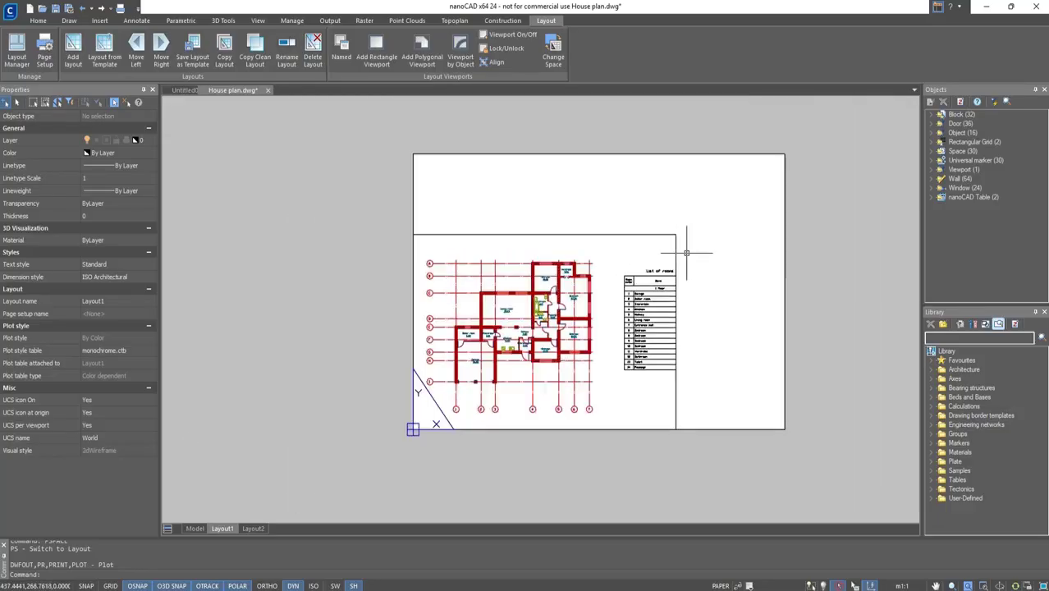
Stretch the viewport's upper-right corner to the enlarged sheet's upper-right corner.
click(674, 235)
click(676, 235)
click(785, 154)
key(Escape)
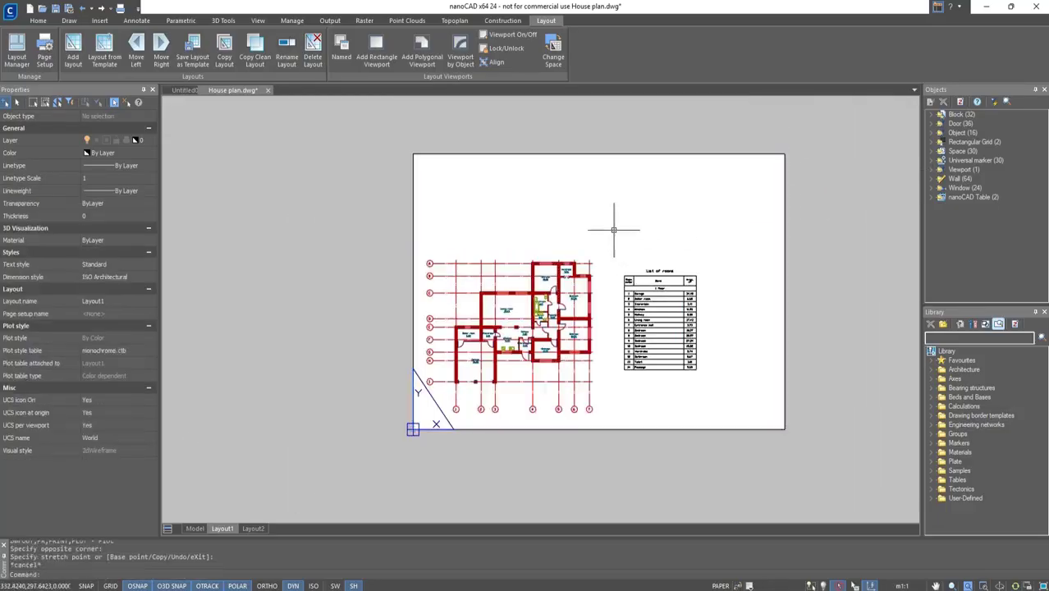
Pan the plan and room schedule to centre them within the enlarged viewport.
double_click(613, 225)
middle_drag(597, 268, 629, 212)
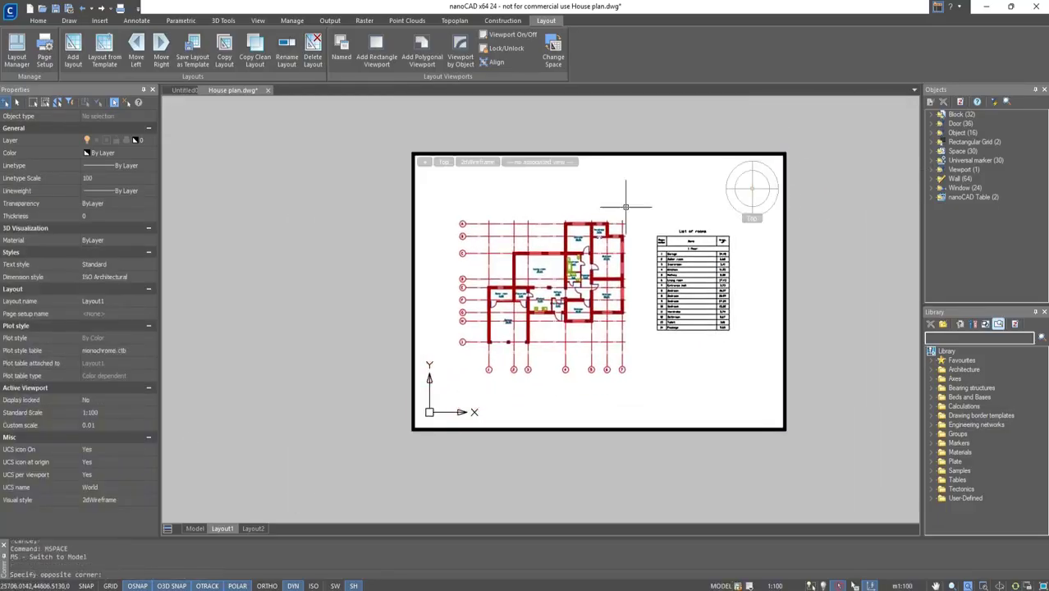
double_click(839, 310)
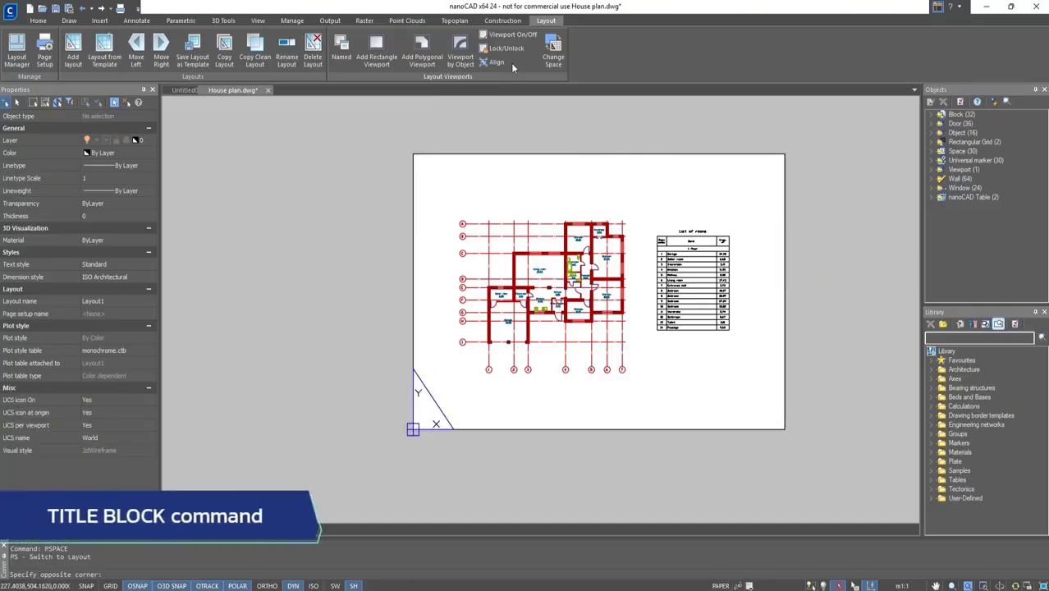
Insert an ISO 5457:1999 A2 title block border, placed at the sheet's lower-left corner.
click(495, 21)
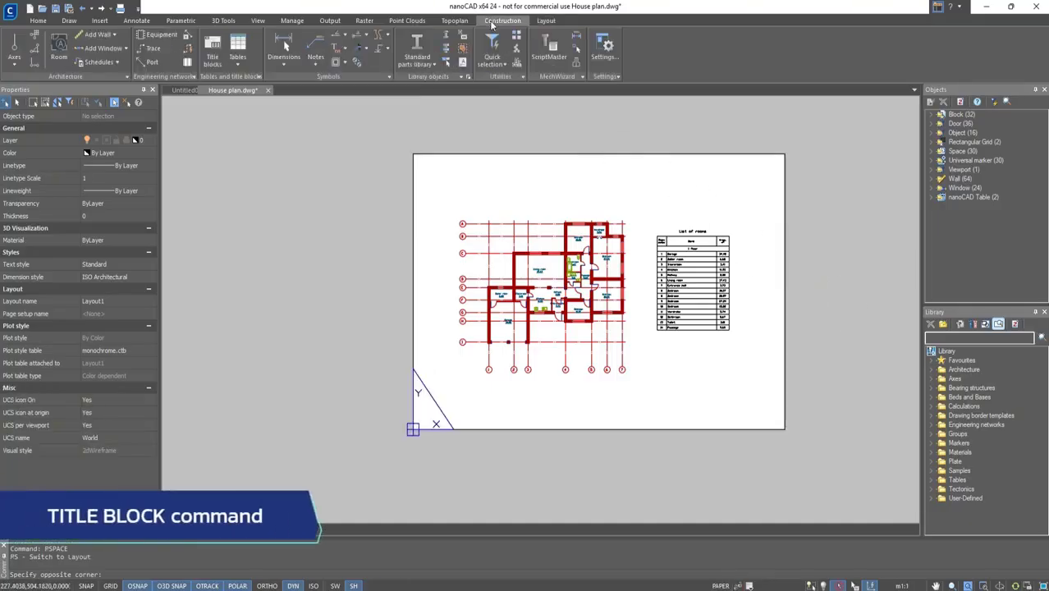
click(219, 60)
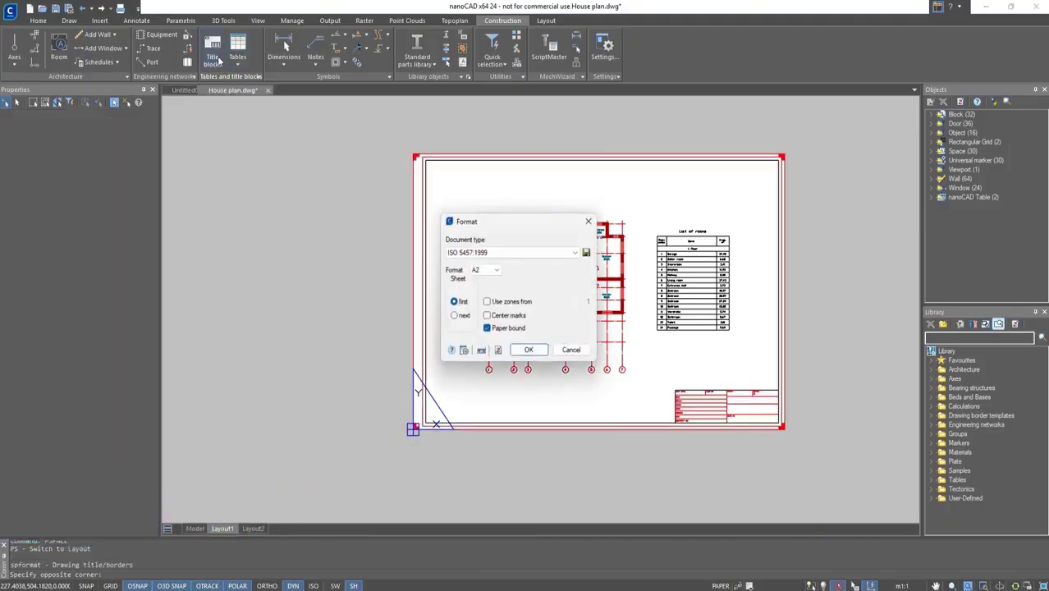
click(488, 256)
click(491, 266)
click(490, 270)
click(485, 301)
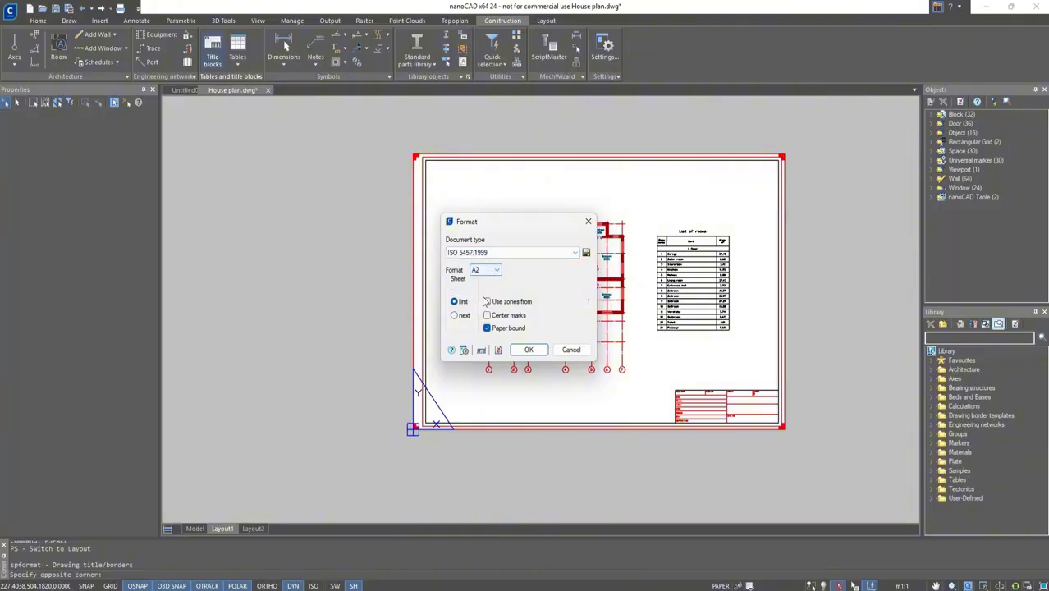
click(529, 351)
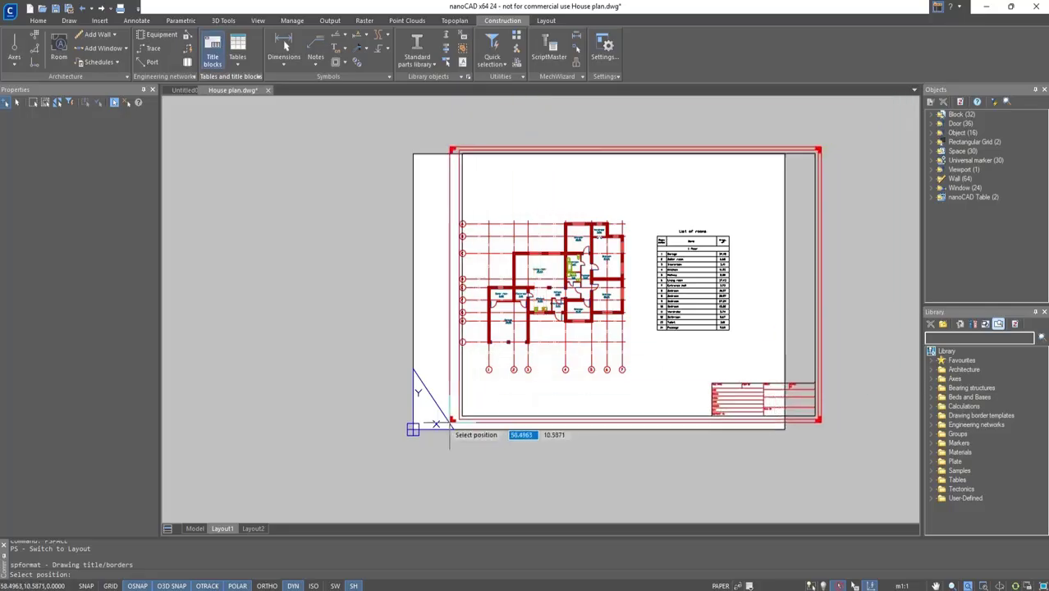
click(413, 430)
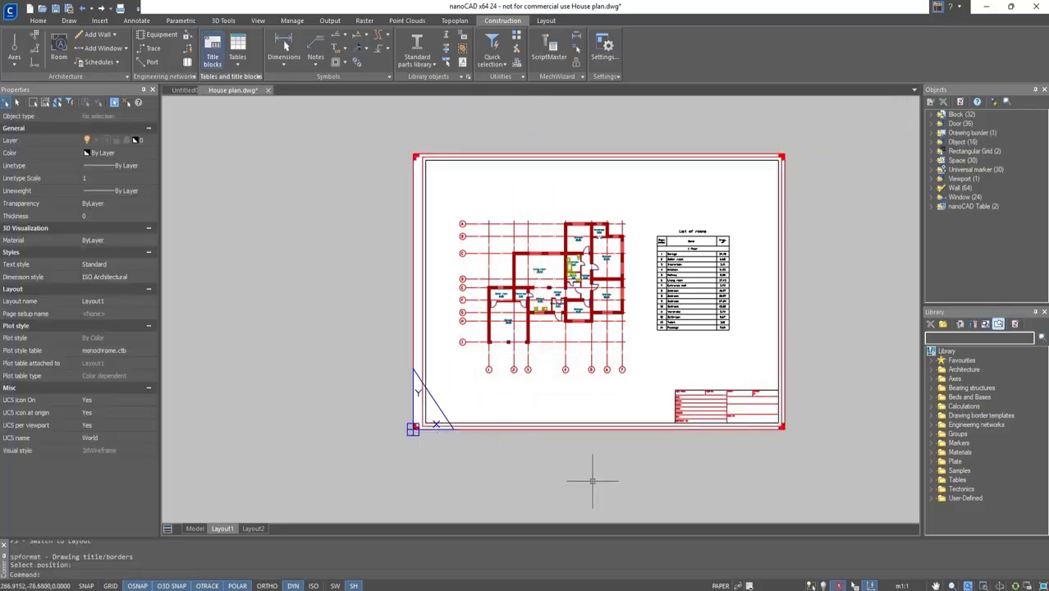
Fill in the title block stamp with scale 1:100 and nanoCAD in the DRAWN and CHECK fields.
scroll(672, 402, up, 2)
scroll(671, 402, up, 3)
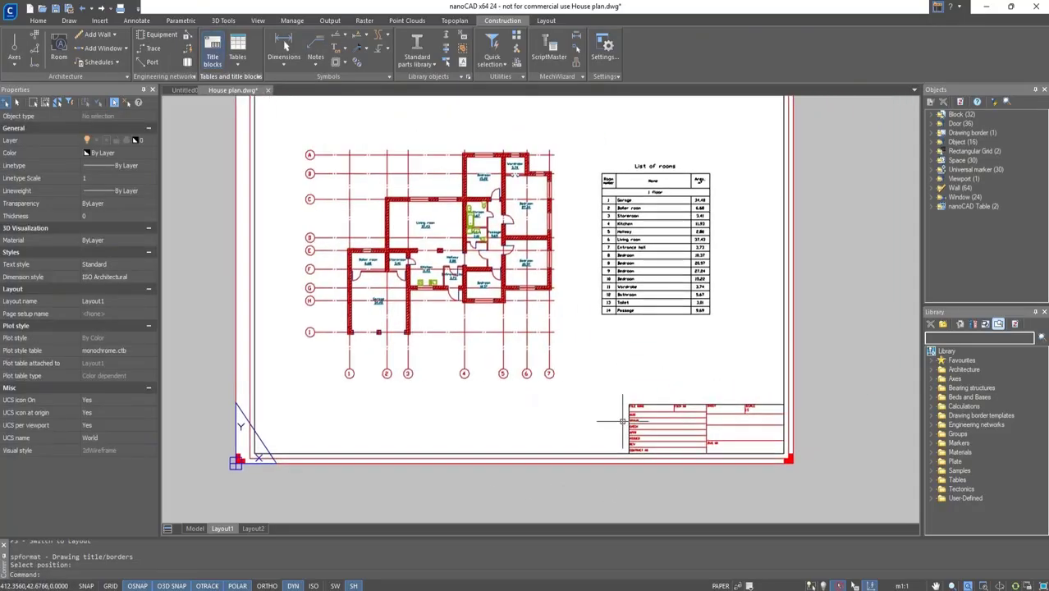
double_click(643, 428)
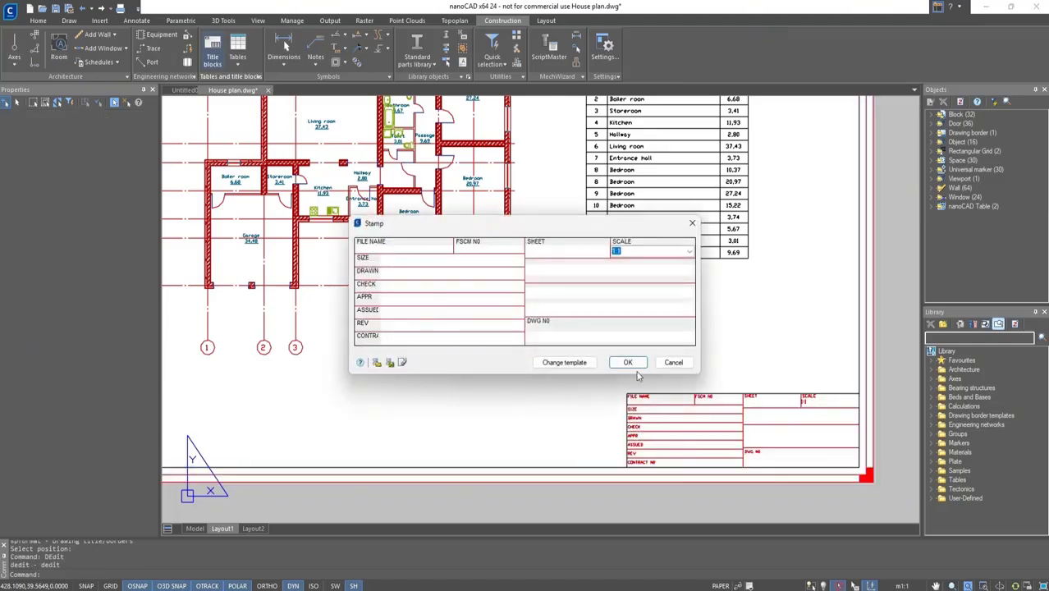
click(689, 251)
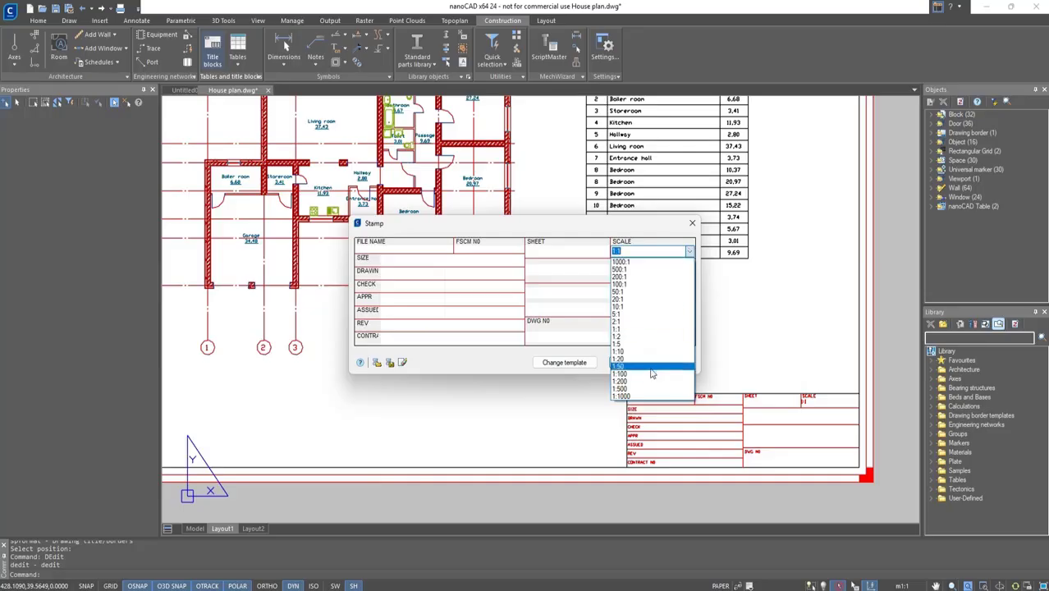
click(624, 373)
click(432, 274)
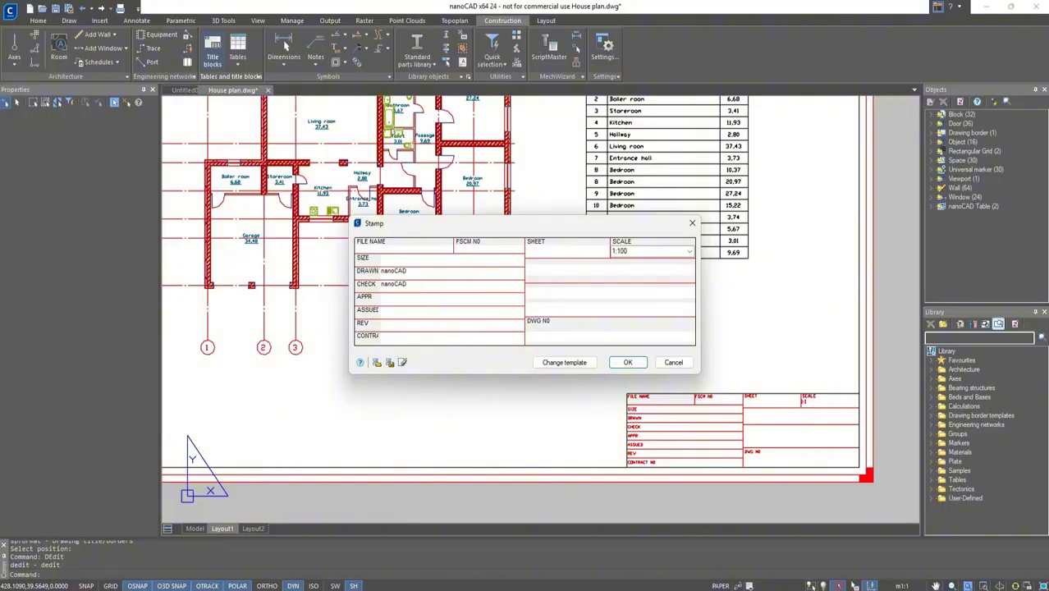
click(628, 362)
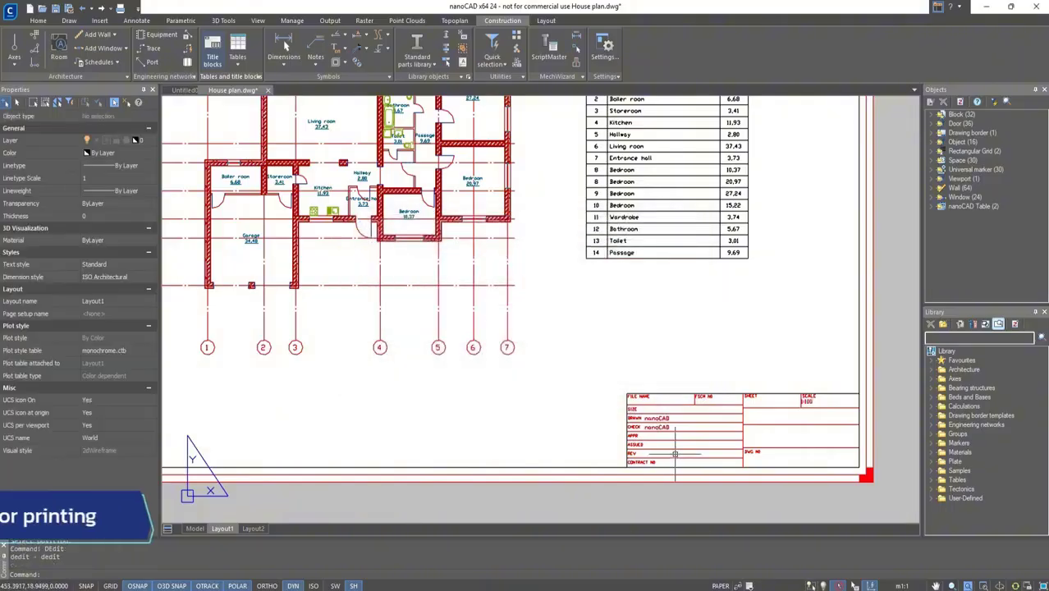
Delete the empty Layout2.
scroll(675, 448, up, 2)
middle_drag(714, 453, 628, 438)
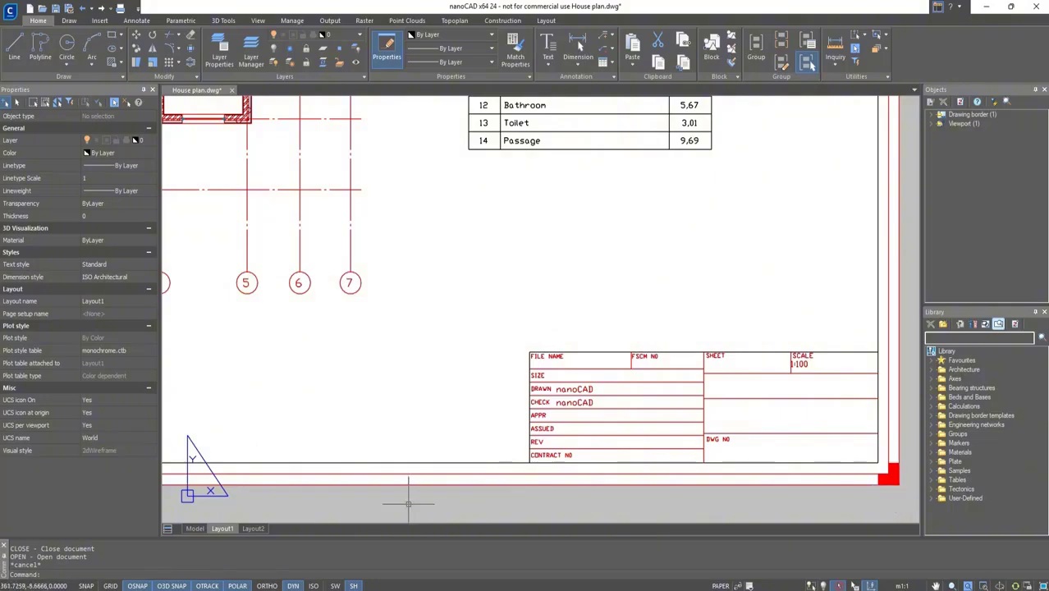
click(261, 530)
right_click(263, 532)
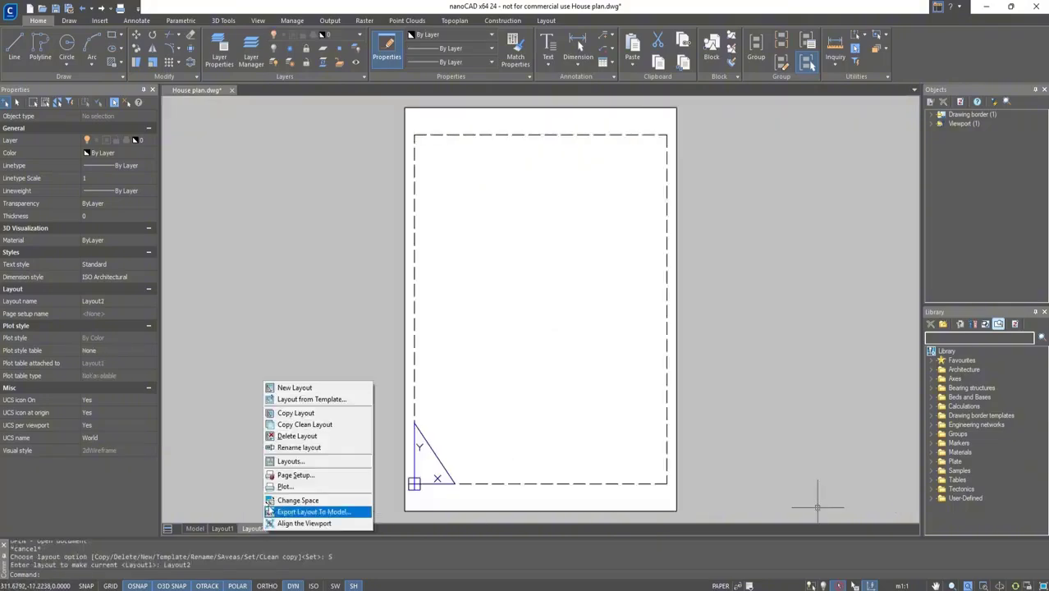
click(297, 436)
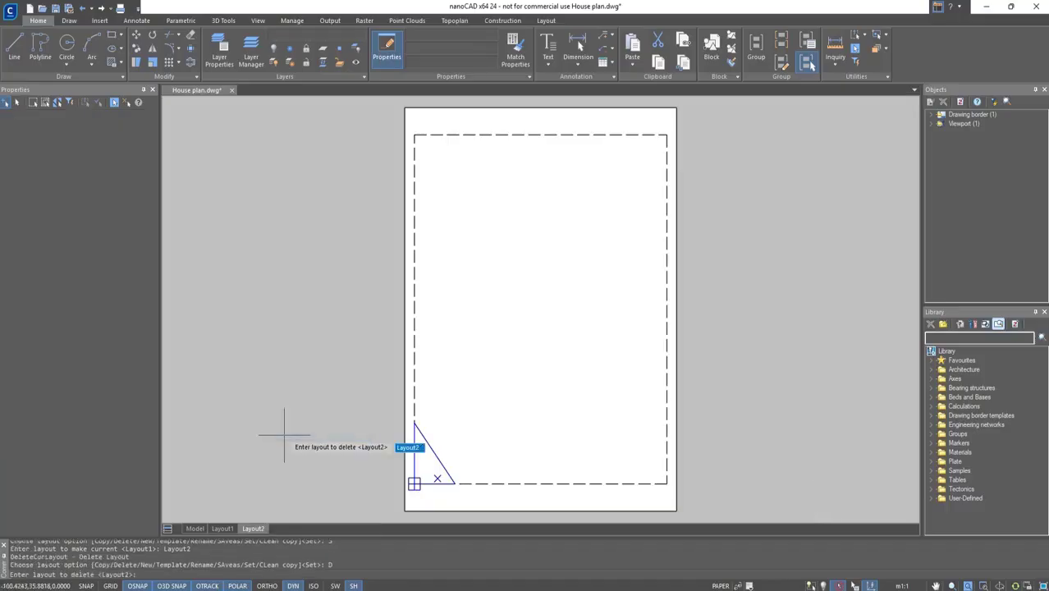
key(Return)
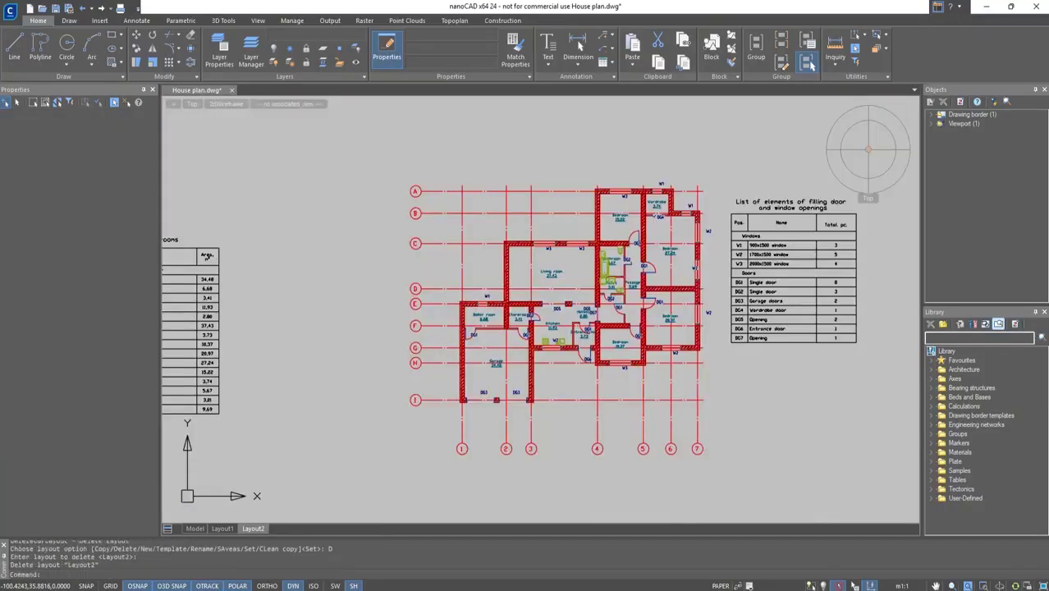
Copy Layout1 as a new layout named Layout2 and switch to it.
click(222, 530)
right_click(220, 531)
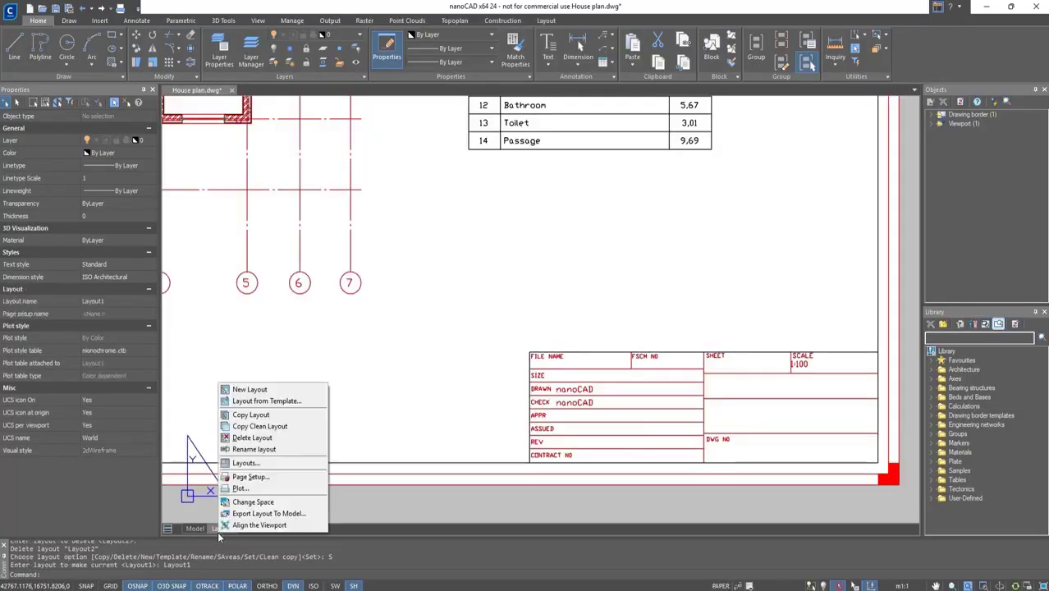
click(263, 416)
key(Return)
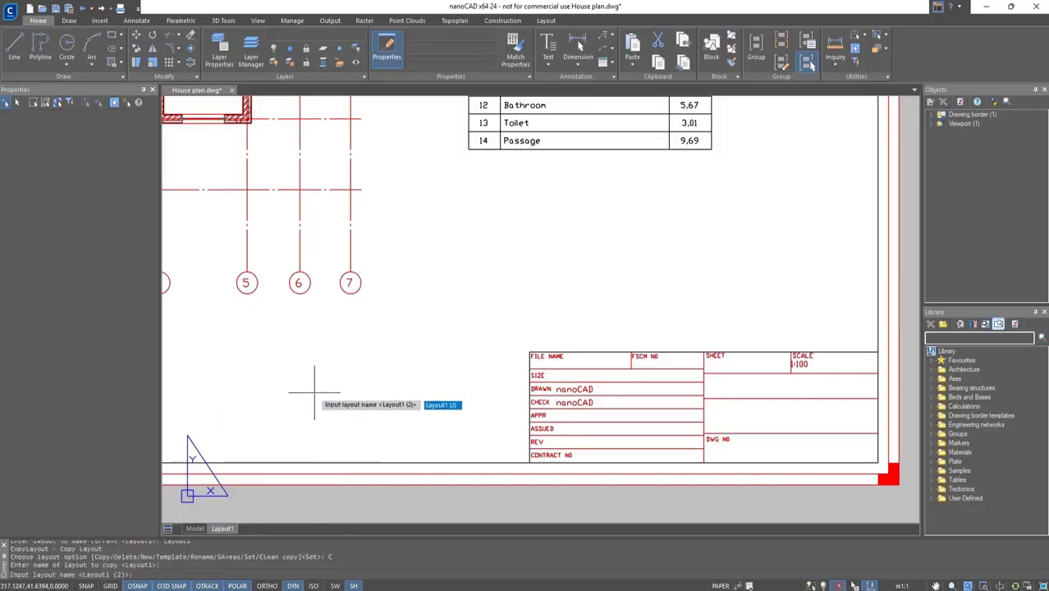
text(Layout2)
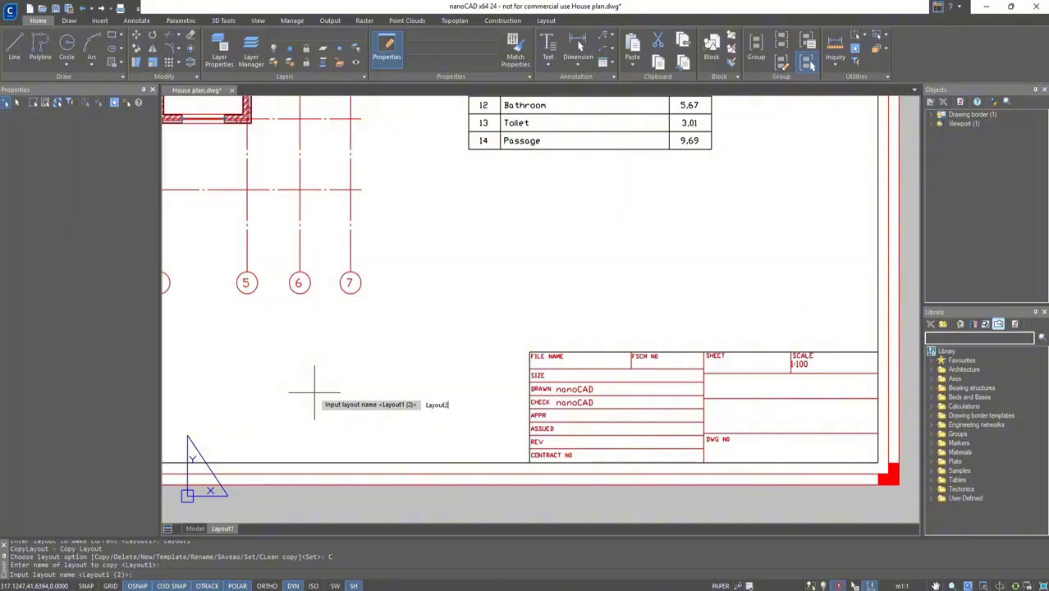
key(Return)
scroll(293, 359, down, 3)
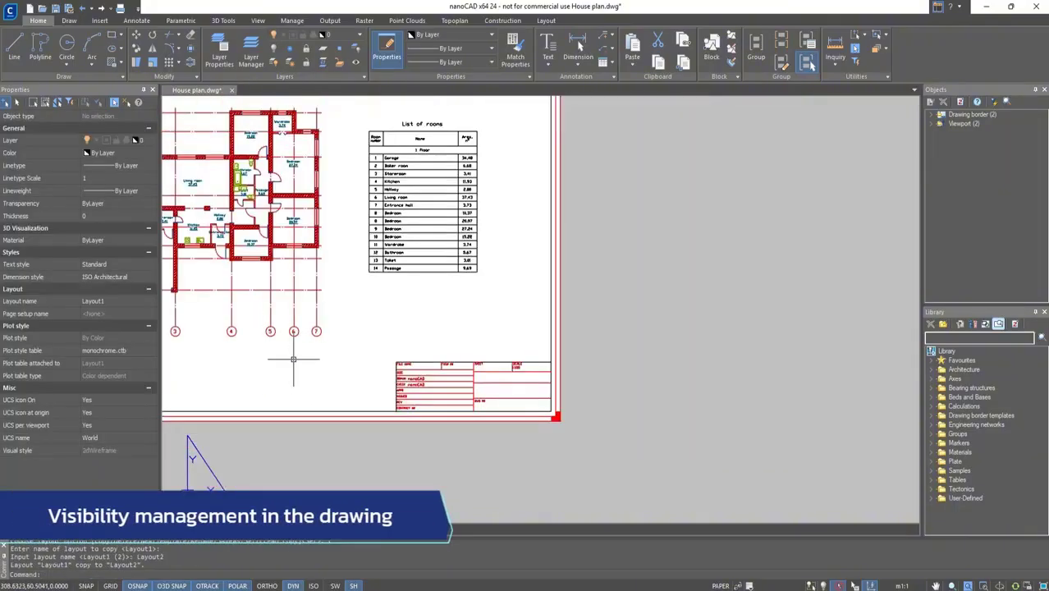
middle_drag(343, 287, 542, 310)
click(298, 530)
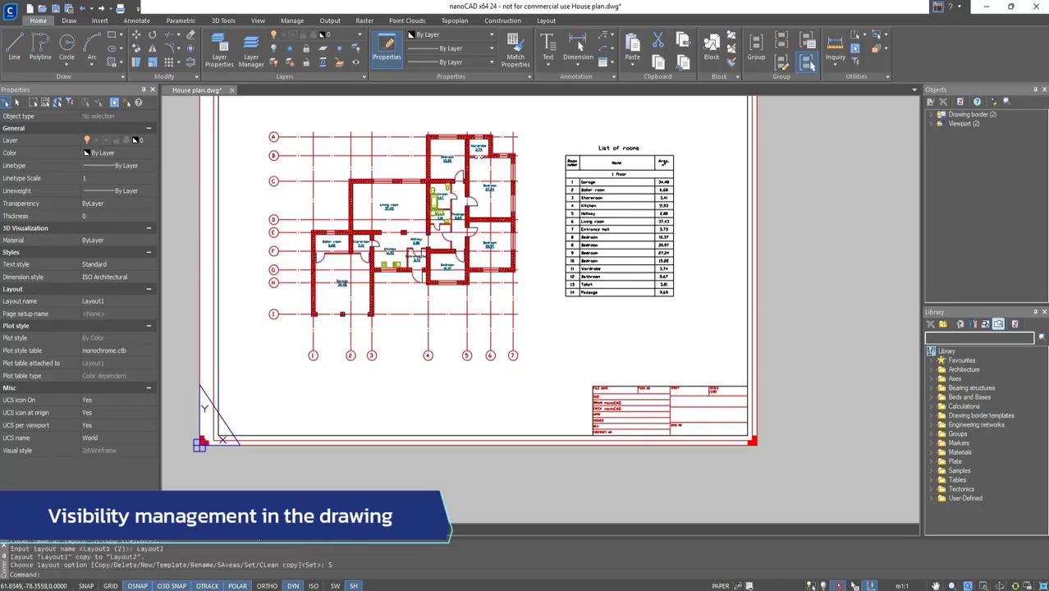
scroll(341, 303, down, 2)
middle_drag(341, 303, 534, 397)
scroll(534, 397, up, 1)
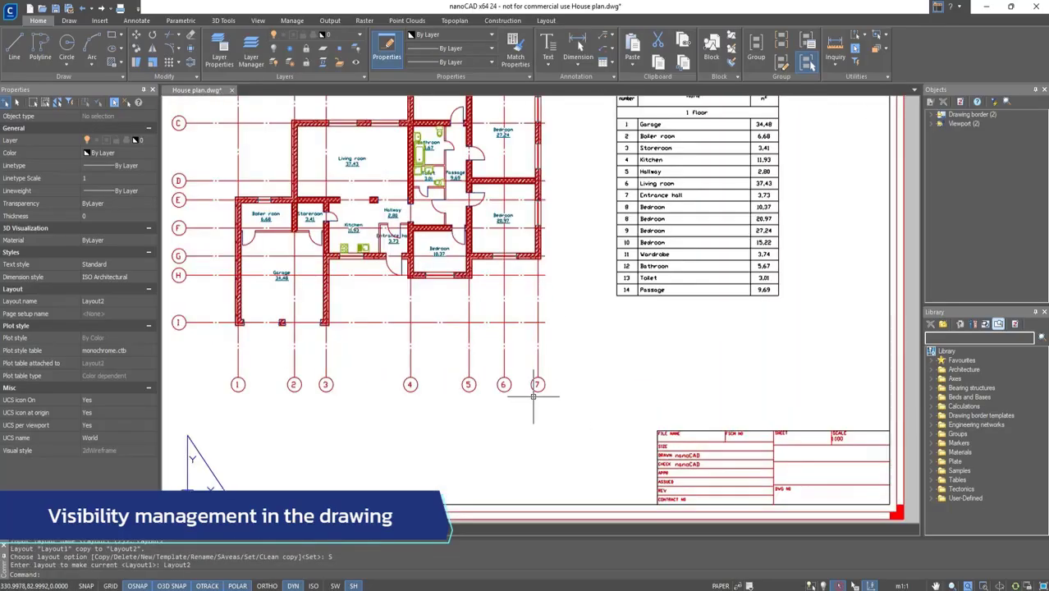
scroll(534, 397, down, 2)
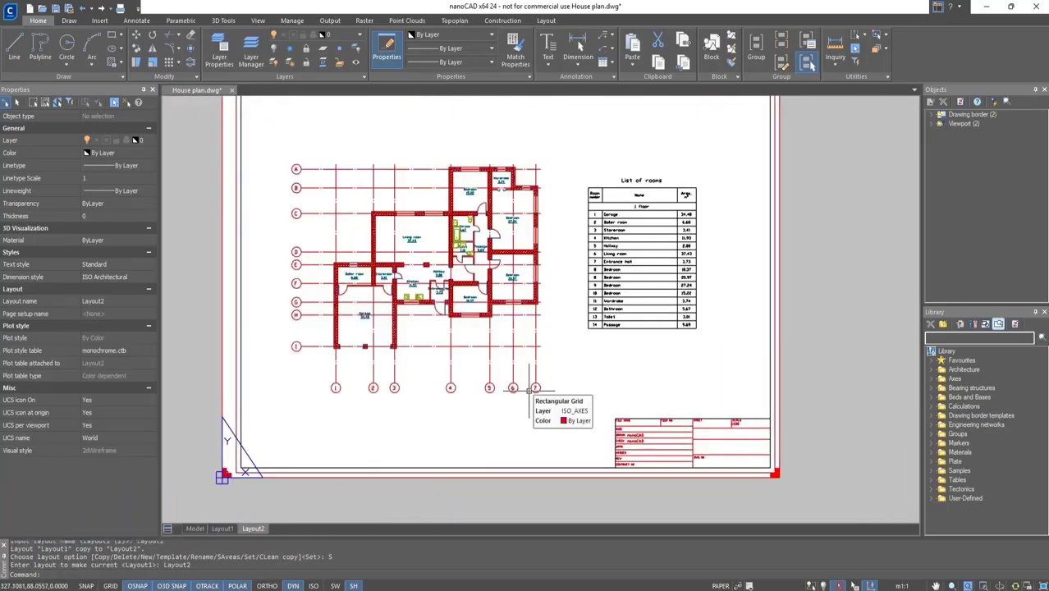
Open the Layer Manager and turn on the ISO_DIMENSIONS layer.
click(251, 59)
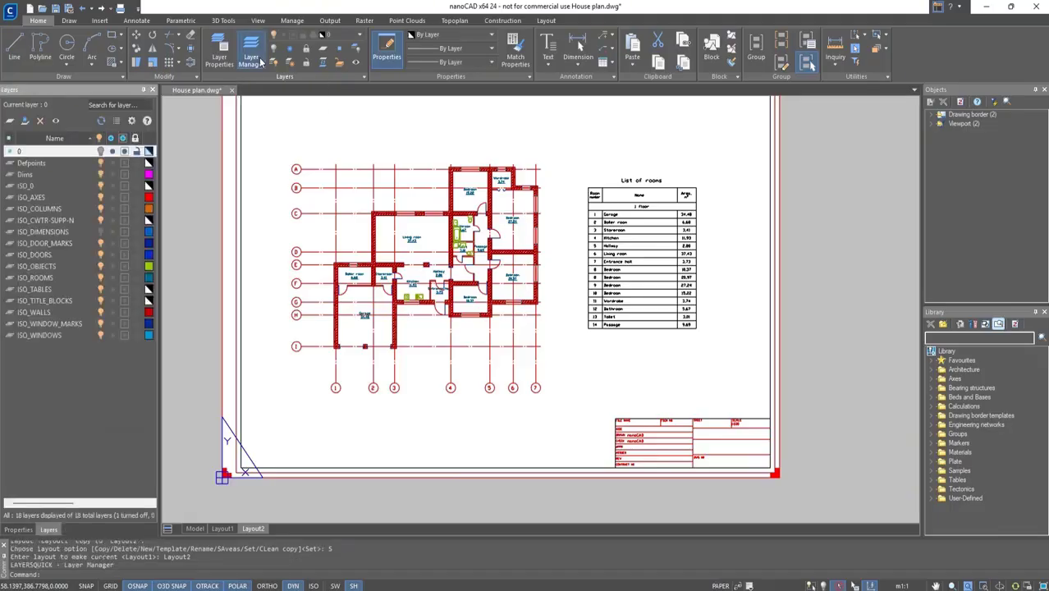
click(111, 233)
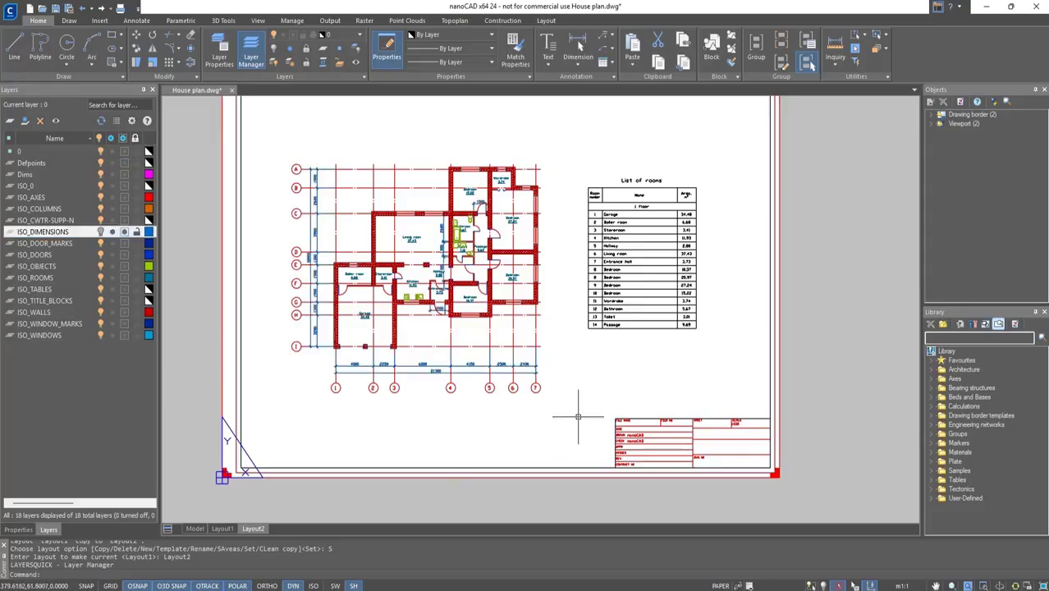
Pan the viewport to frame the plan with the door and window schedule, and hide the ISO_ROOMS layer.
double_click(581, 372)
middle_drag(691, 321, 453, 313)
middle_drag(650, 308, 415, 341)
mouse_move(563, 318)
middle_down()
mouse_move(499, 330)
mouse_move(506, 325)
middle_up()
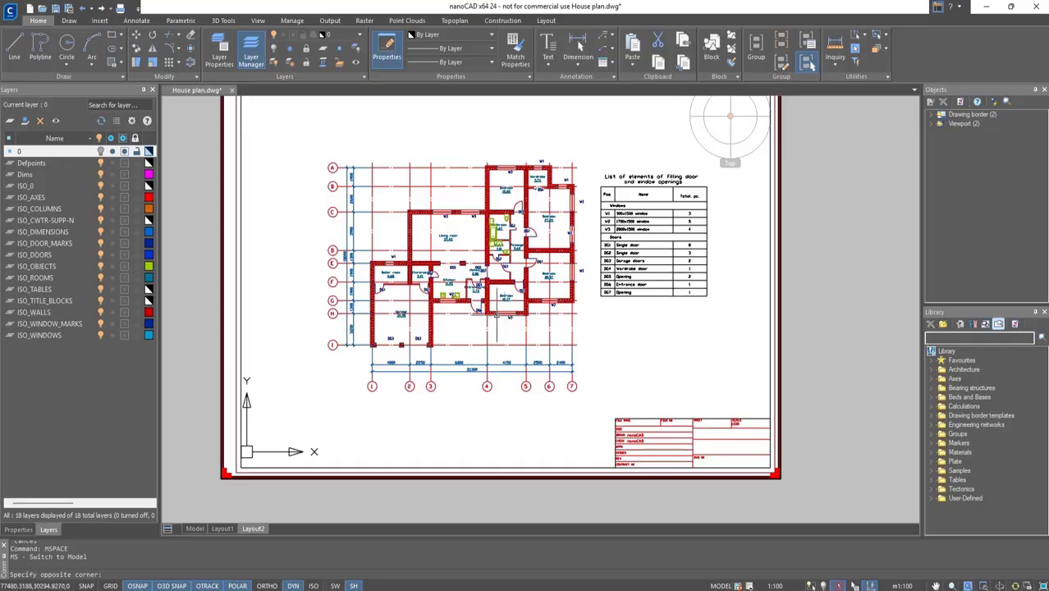
click(125, 277)
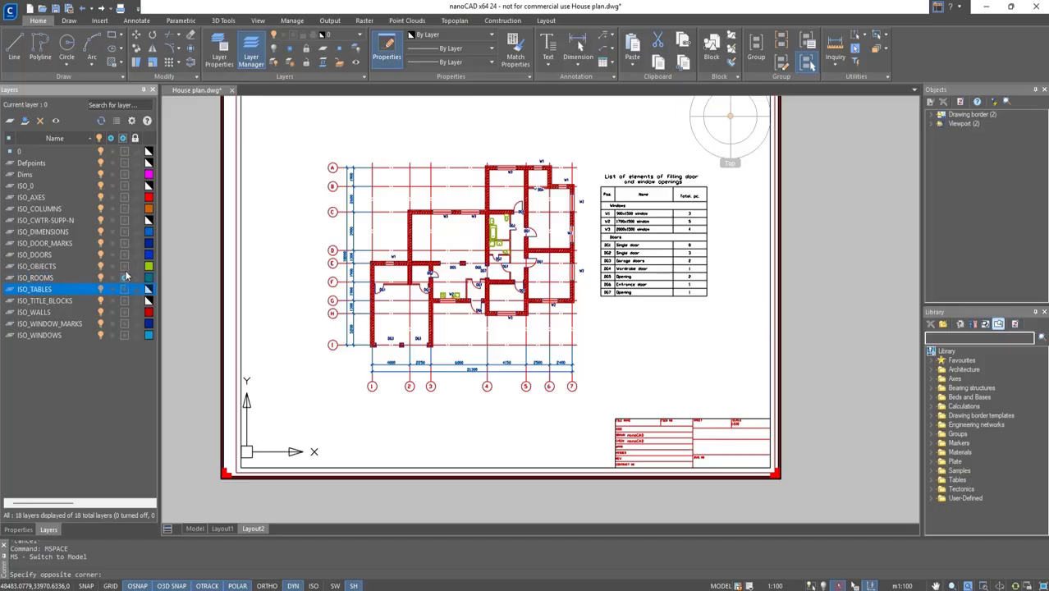
Freeze the ISO_OBJECTS layer in Layout2's viewport and return to paper space.
click(124, 266)
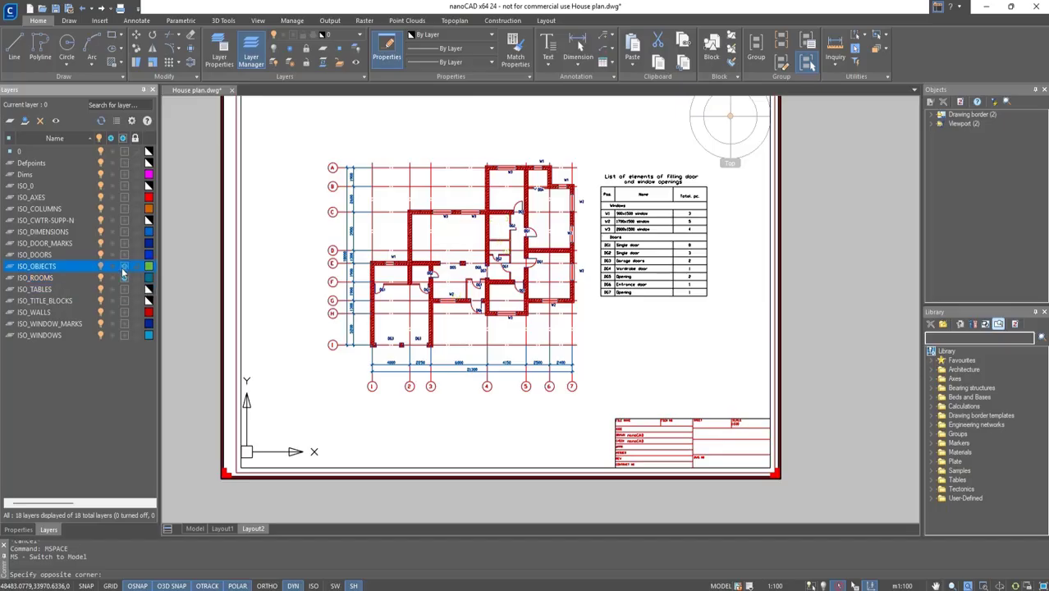
double_click(871, 324)
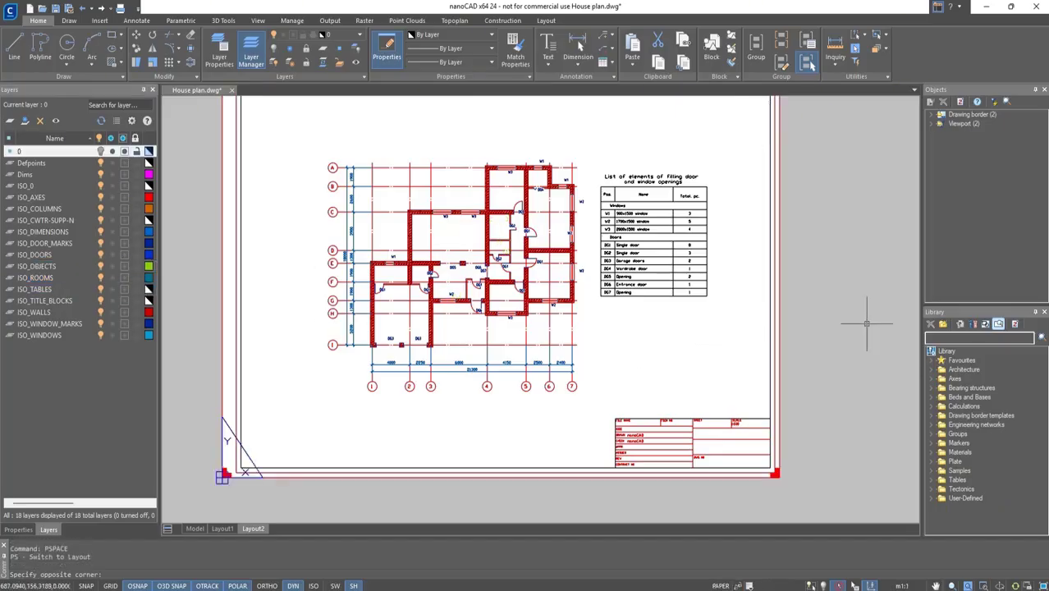
middle_drag(581, 327, 604, 343)
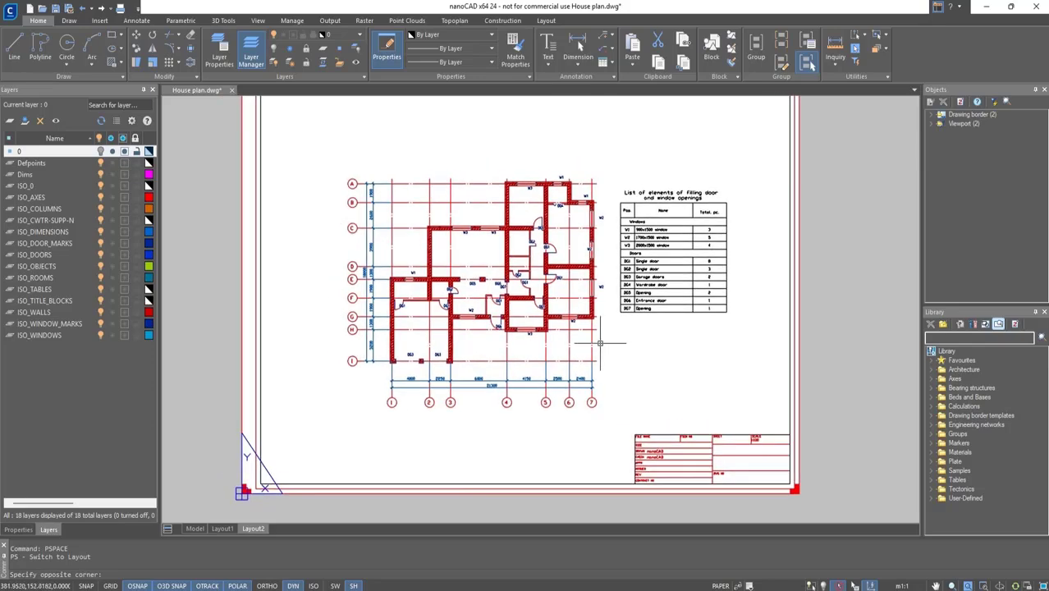
In Layout1's viewport, freeze the ISO_DIMENSIONS and ISO_OBJECTS layers, then return to paper space.
click(221, 529)
middle_drag(466, 300, 514, 337)
double_click(634, 411)
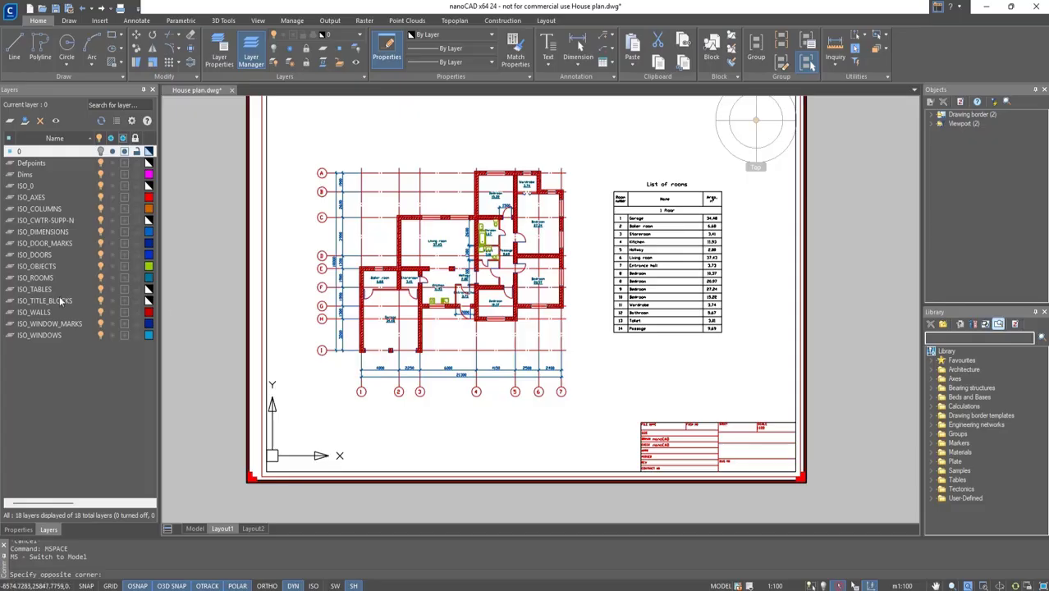
click(123, 233)
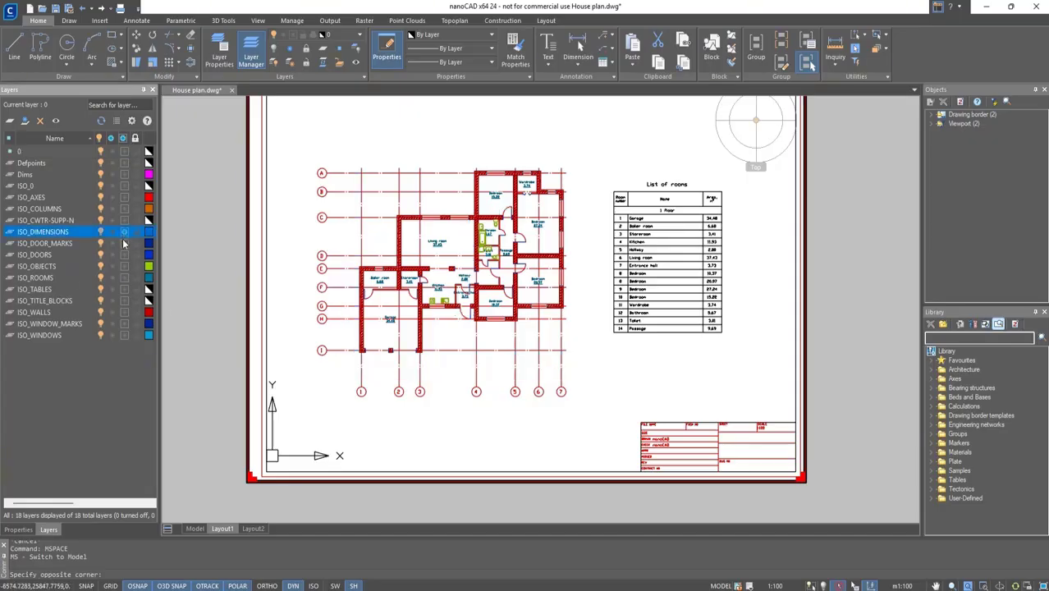
click(125, 267)
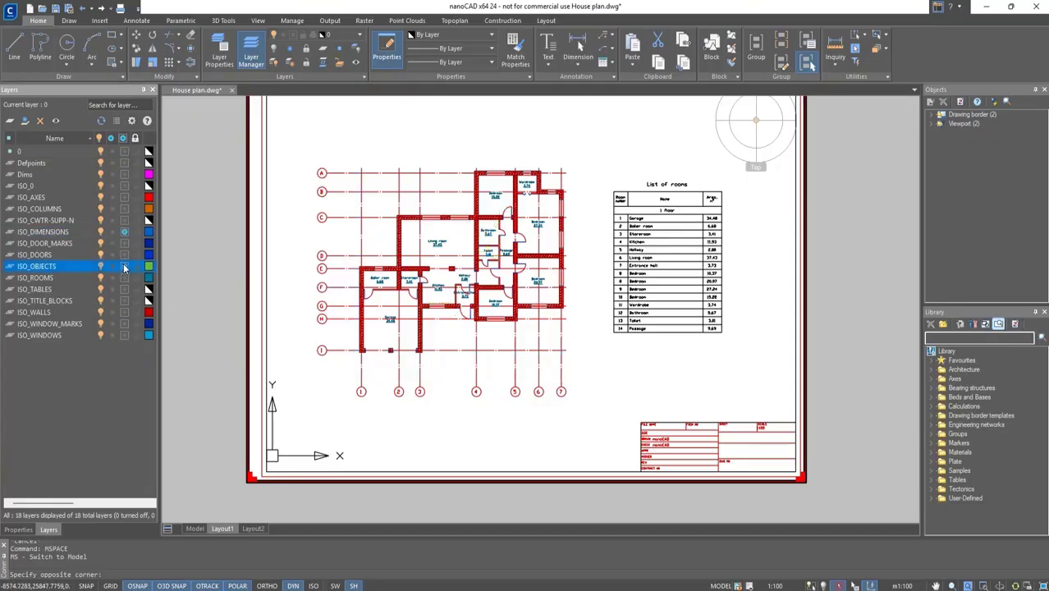
double_click(851, 286)
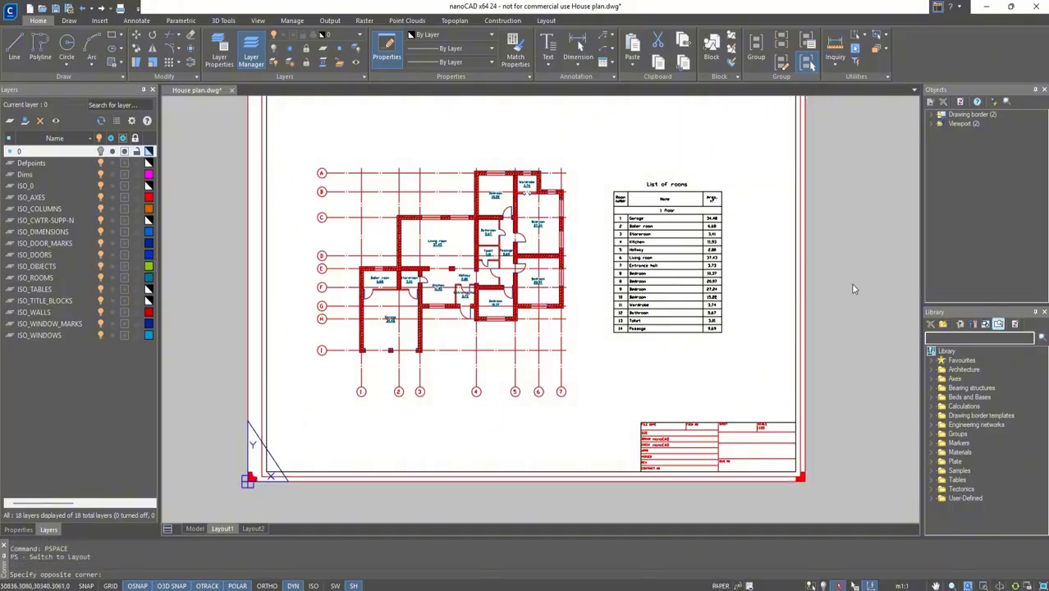
Copy Layout1 as a new layout named Layout3 and switch to it.
right_click(227, 530)
click(247, 409)
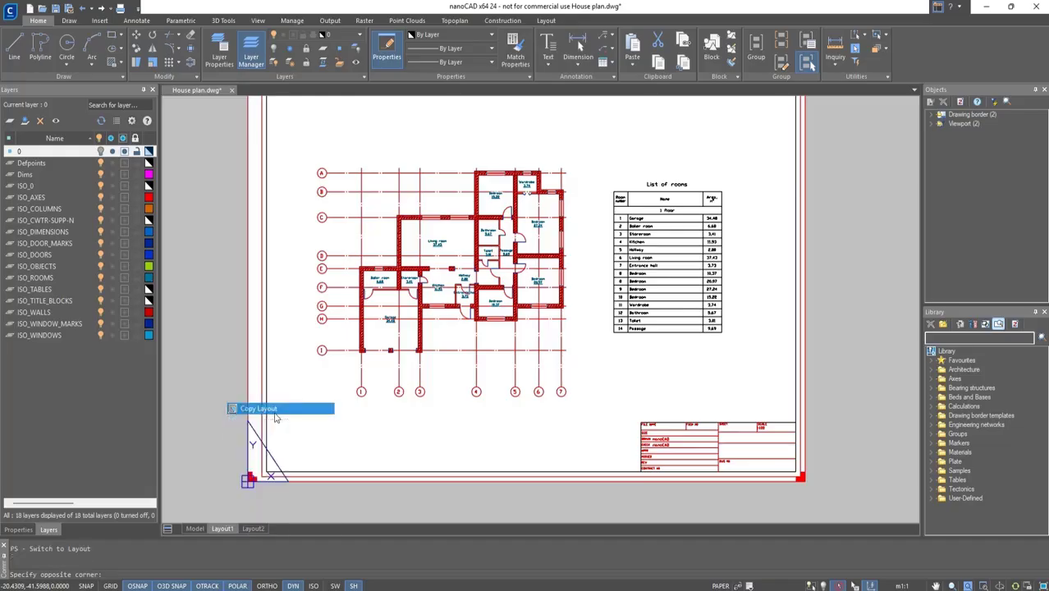
key(Return)
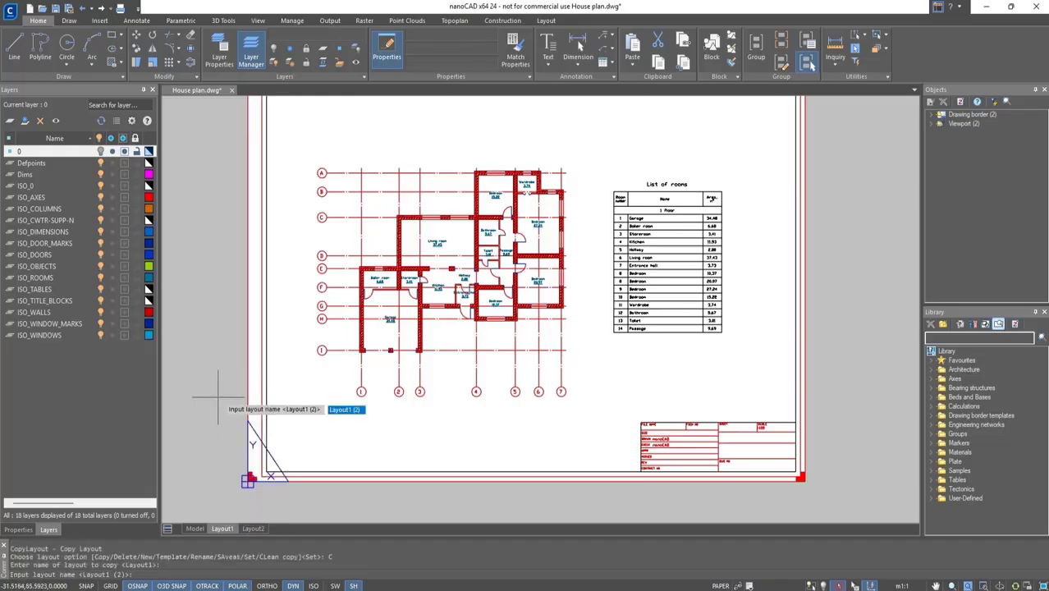
text(Layout3)
key(Return)
click(283, 528)
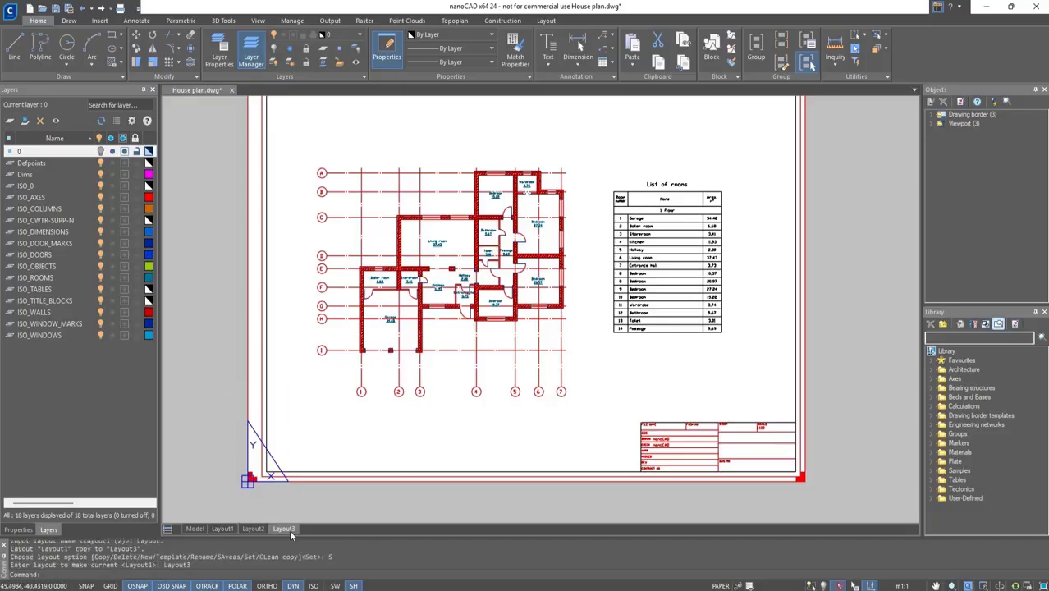
Set Layout3's plot paper size to ISO A3 and apply it to the layout.
right_click(289, 530)
click(308, 486)
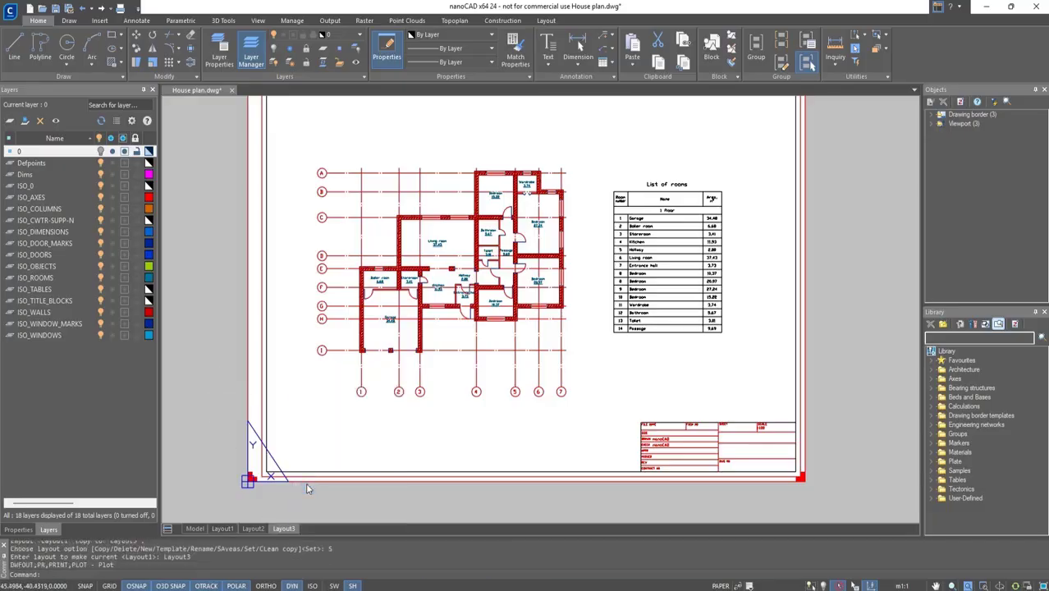
click(460, 206)
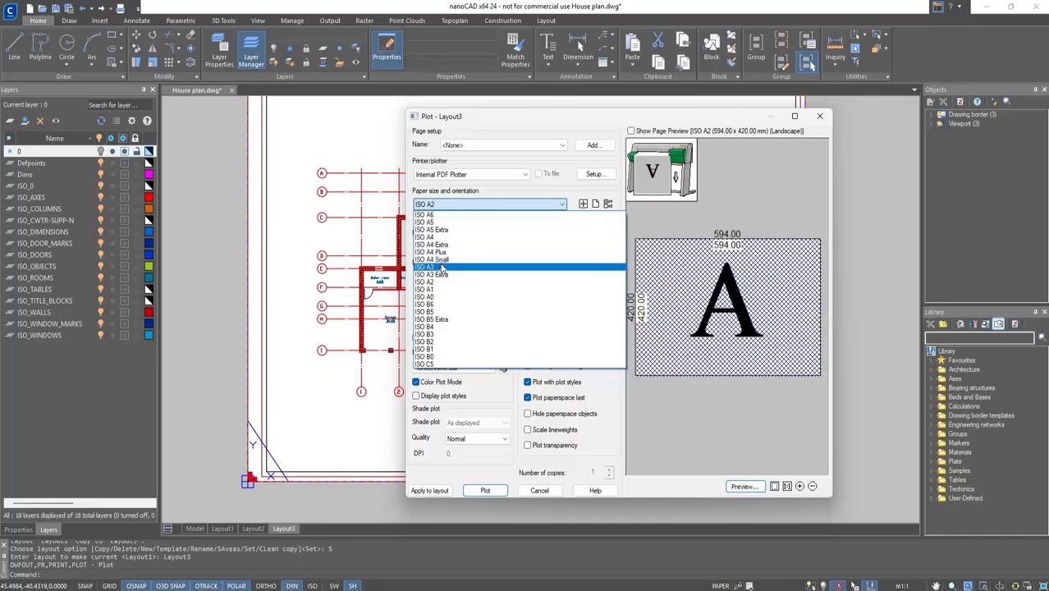
click(460, 267)
click(430, 490)
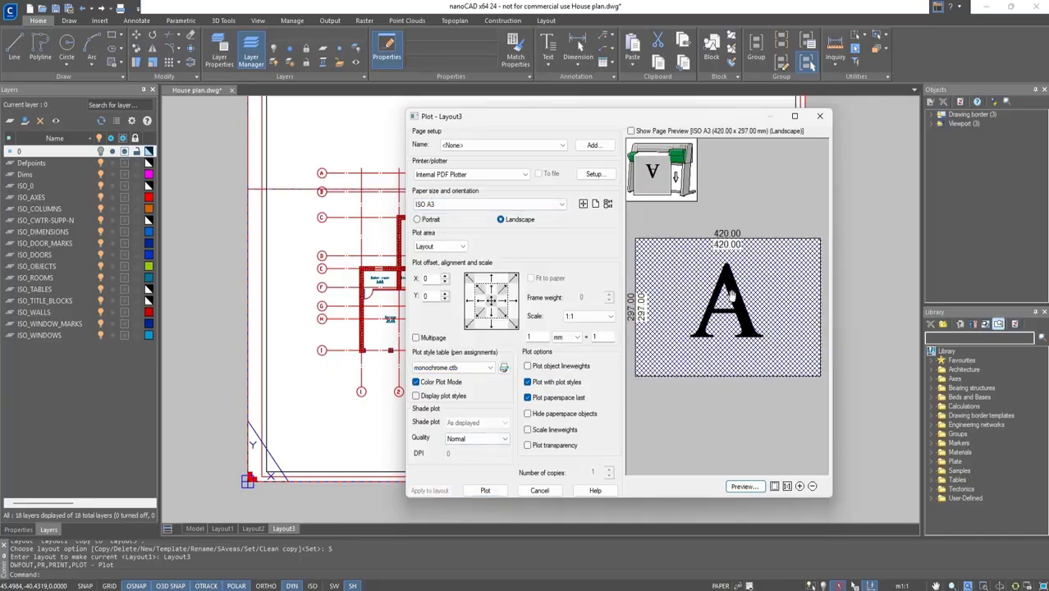
click(820, 116)
Delete the A2 drawing border from Layout3.
scroll(689, 201, down, 1)
middle_drag(689, 200, 710, 233)
click(831, 204)
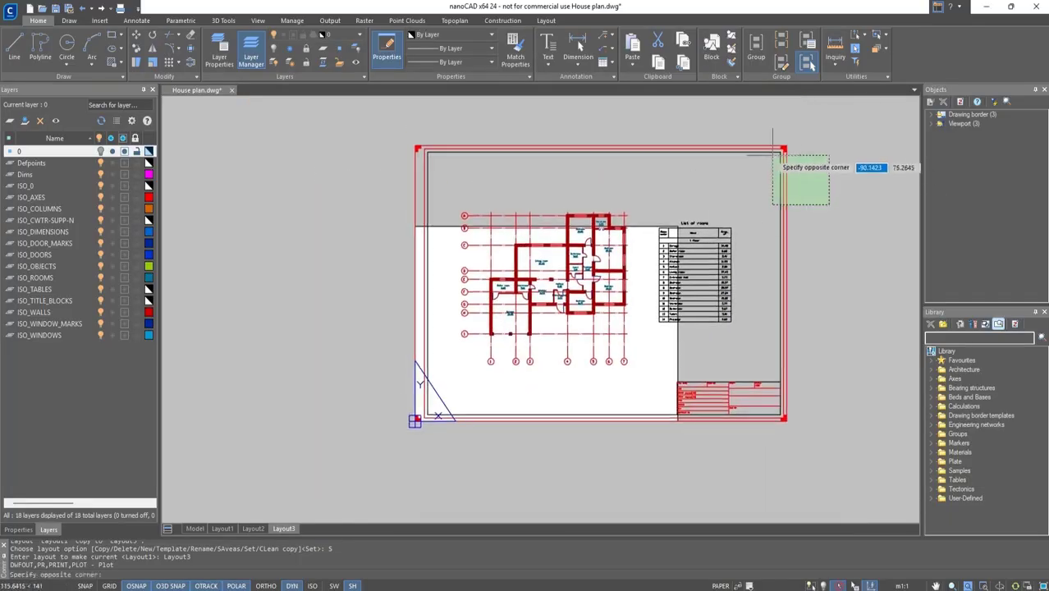
click(788, 168)
key(Delete)
Shrink the viewport by moving its upper-right corner down to fit the A3 sheet.
click(788, 158)
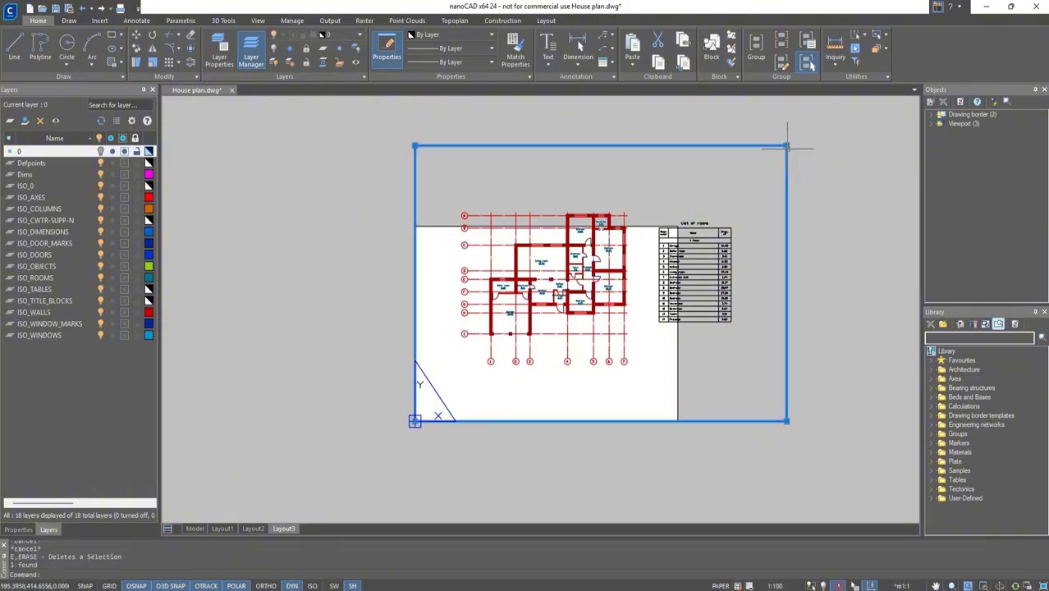
click(786, 146)
click(678, 225)
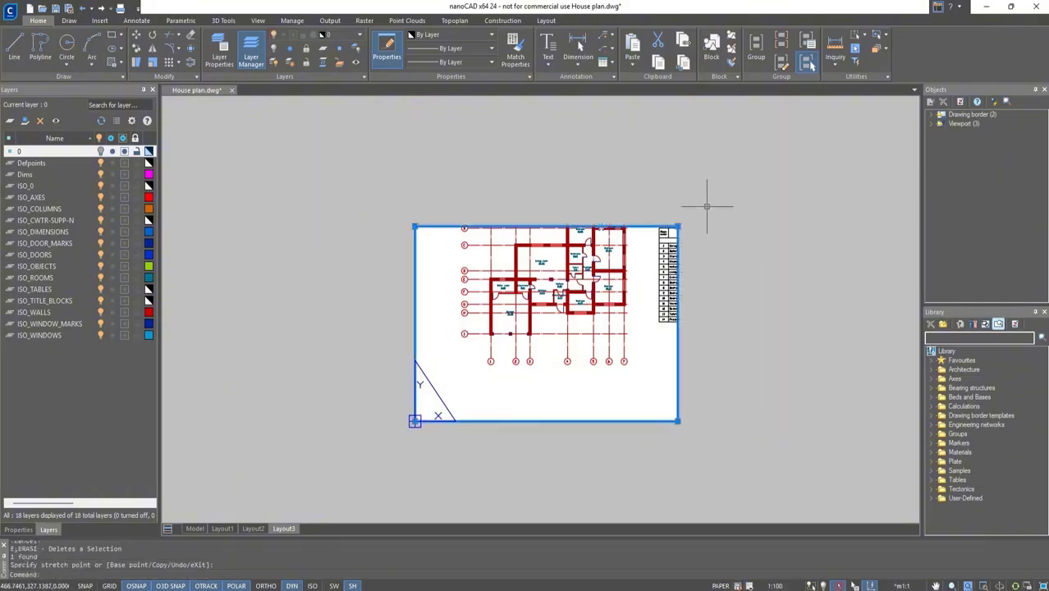
key(Escape)
key(Escape)
Insert an ISO 5457 A3 title block with the next-sheet option, placed at the sheet's lower-left corner.
click(649, 246)
middle_drag(634, 283, 639, 324)
double_click(741, 333)
scroll(624, 329, up, 2)
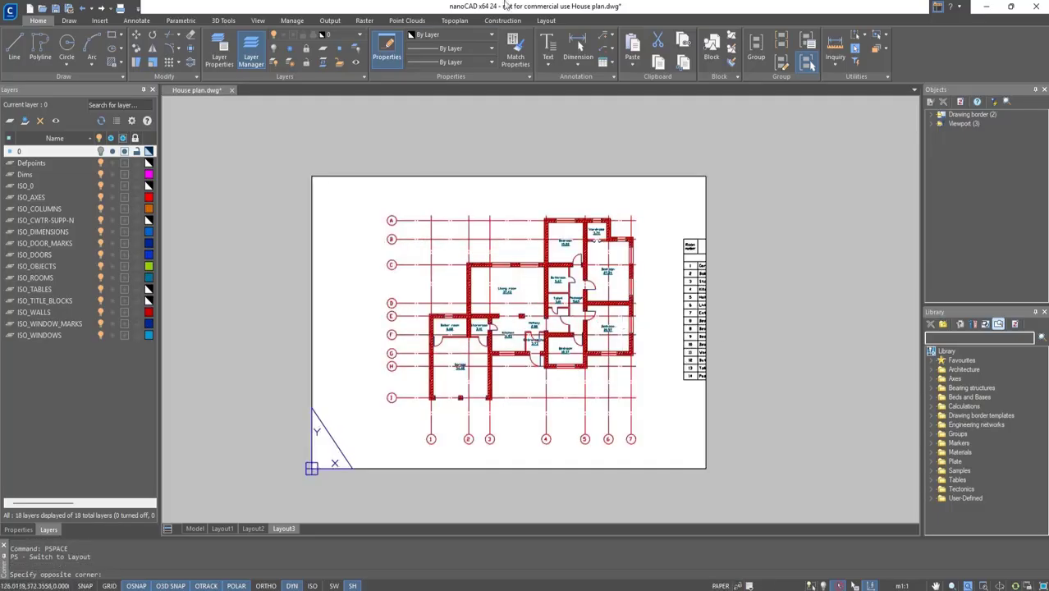
click(502, 20)
click(213, 51)
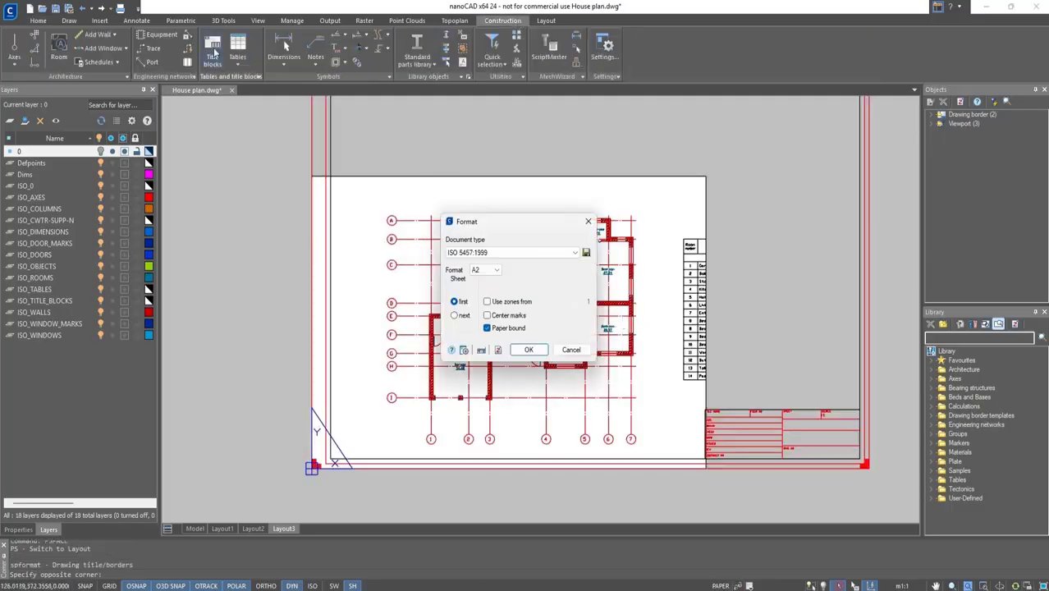
click(486, 271)
click(476, 302)
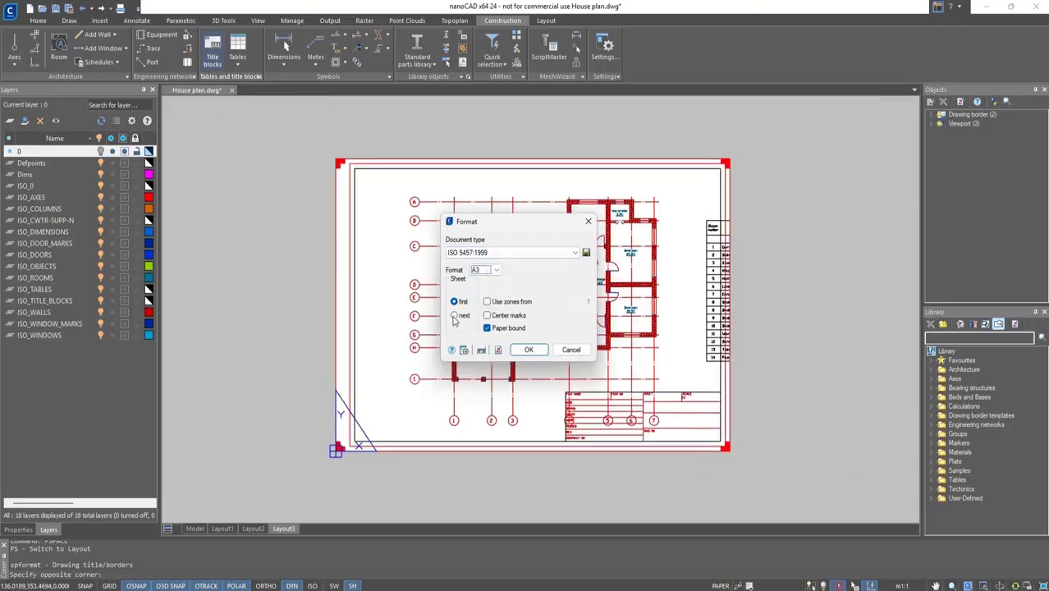
click(454, 317)
click(528, 350)
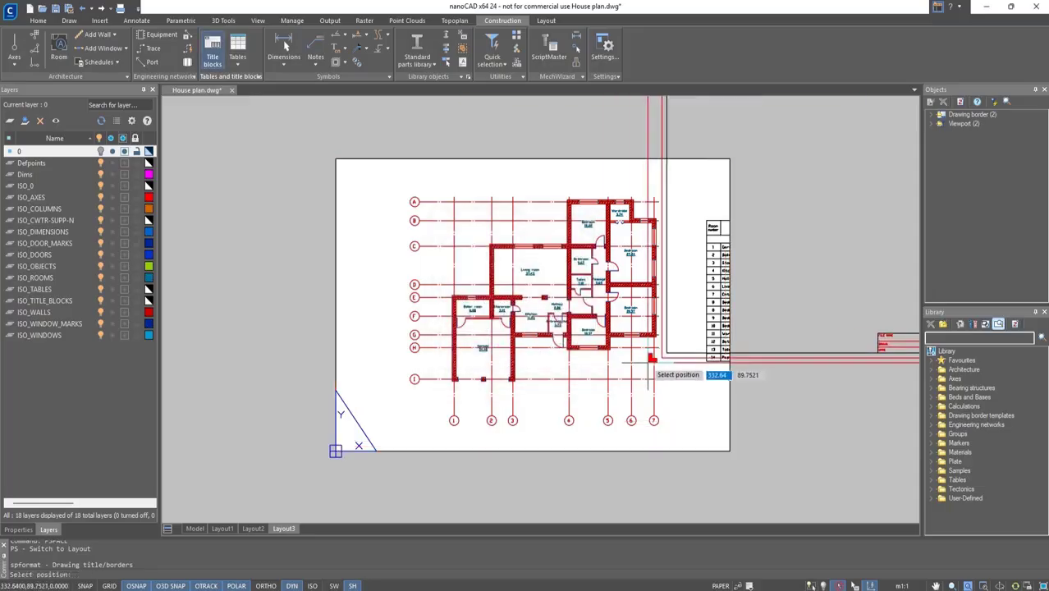
click(336, 450)
In Layout3's viewport, thaw ISO_DIMENSIONS and freeze ISO_TABLES and ISO_ROOMS, then return to paper space.
double_click(675, 384)
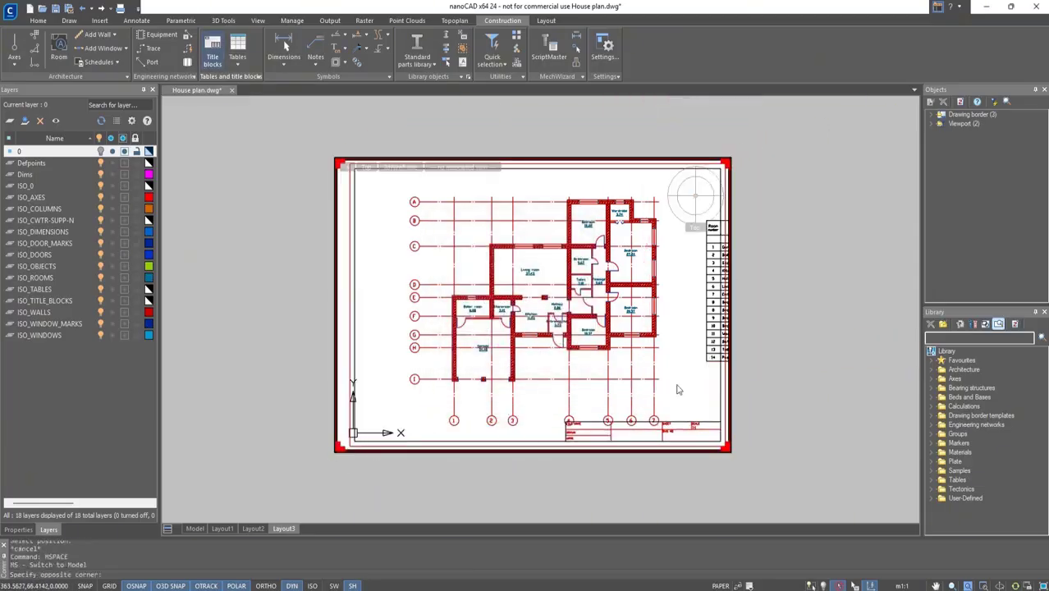
middle_drag(675, 386, 673, 370)
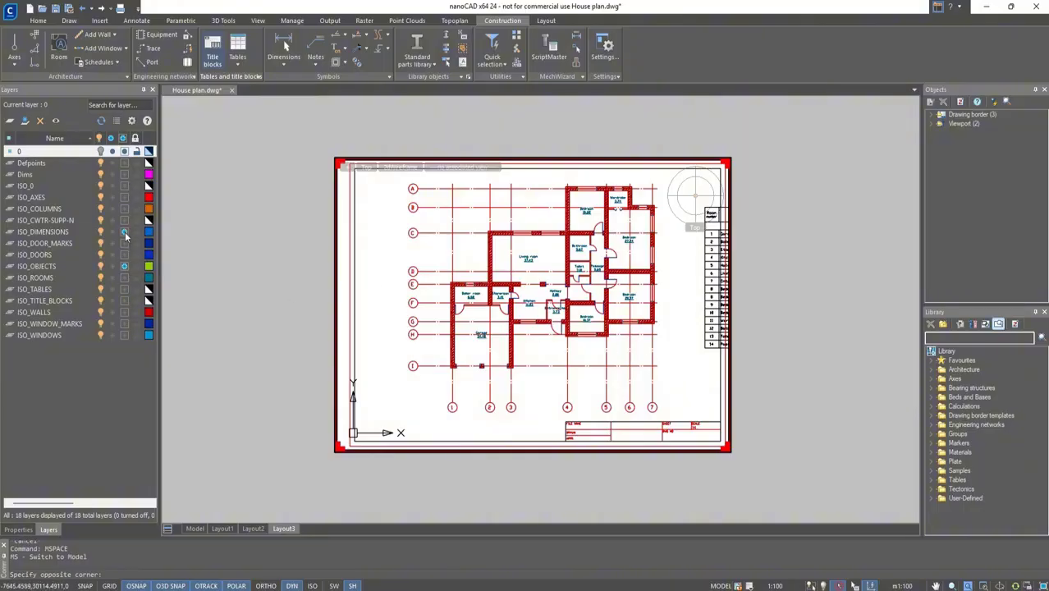
click(124, 232)
click(124, 289)
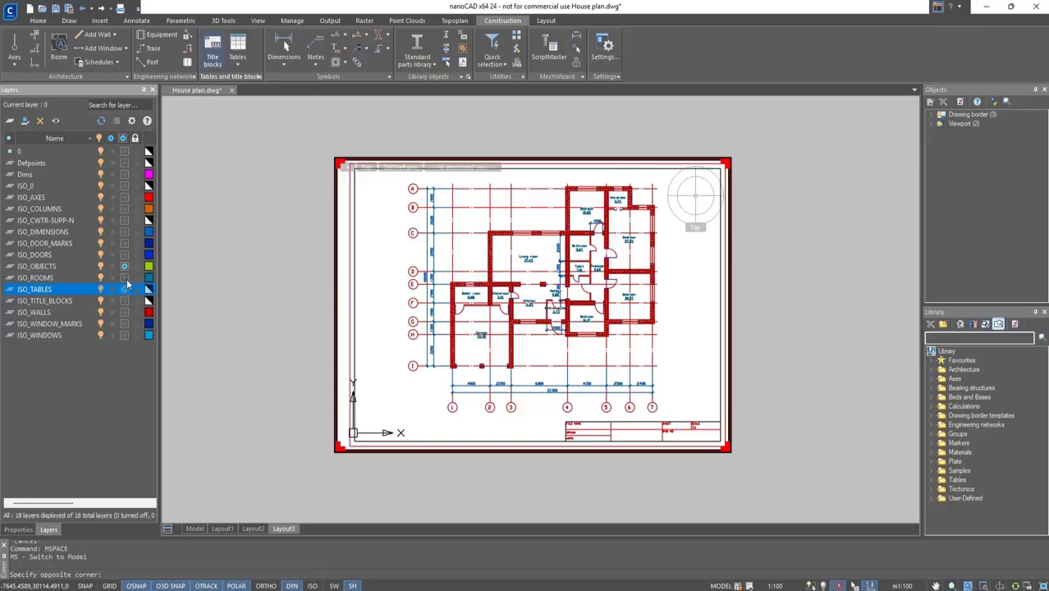
click(124, 278)
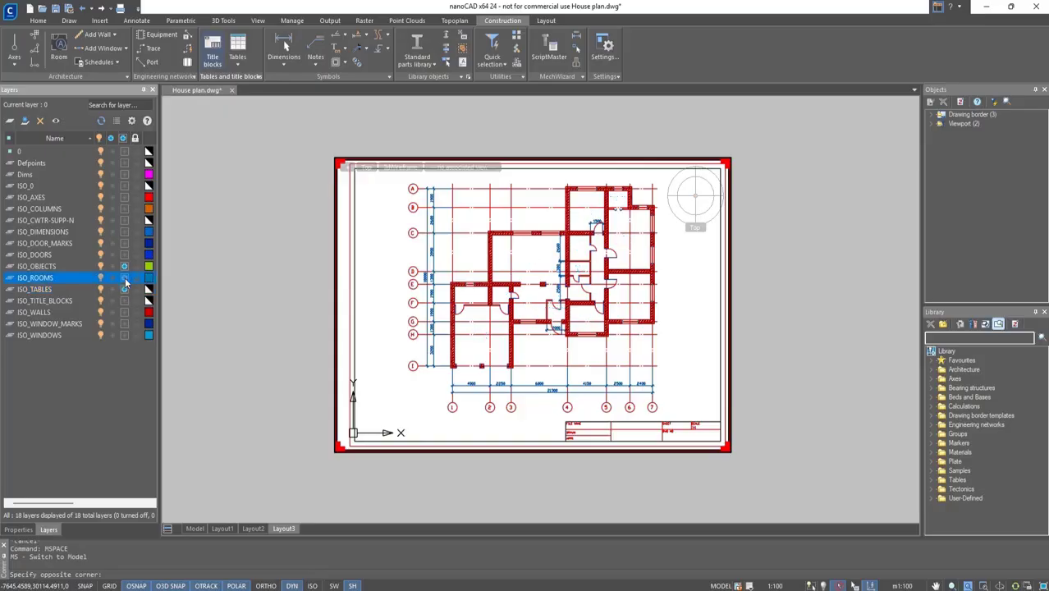
double_click(311, 382)
Open Batch Plot and remove the Model entry from the list of layouts to publish.
scroll(568, 349, up, 2)
middle_drag(566, 350, 571, 373)
middle_click(547, 336)
middle_click(547, 336)
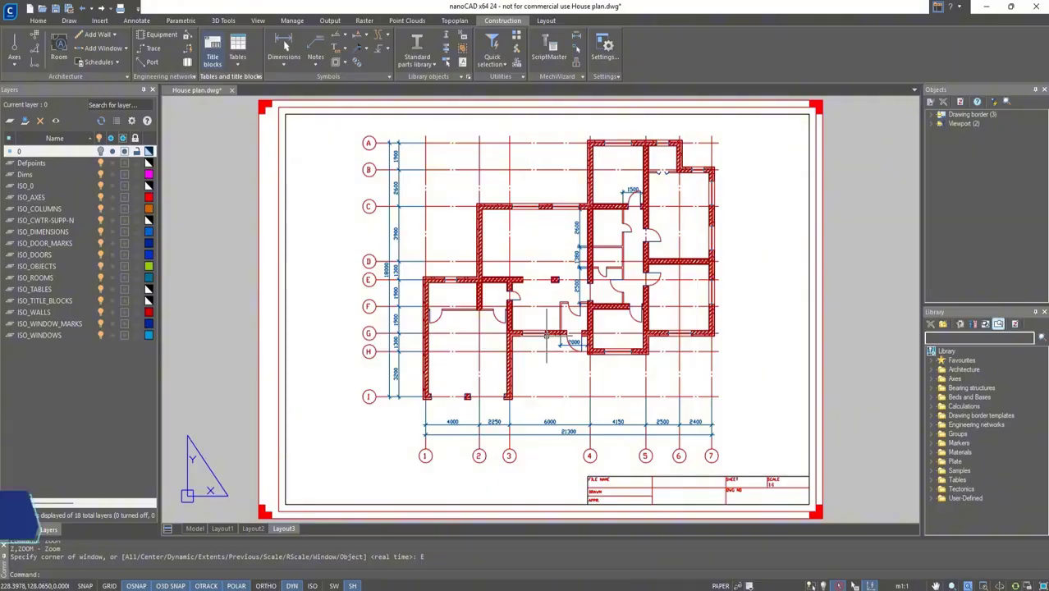
click(329, 21)
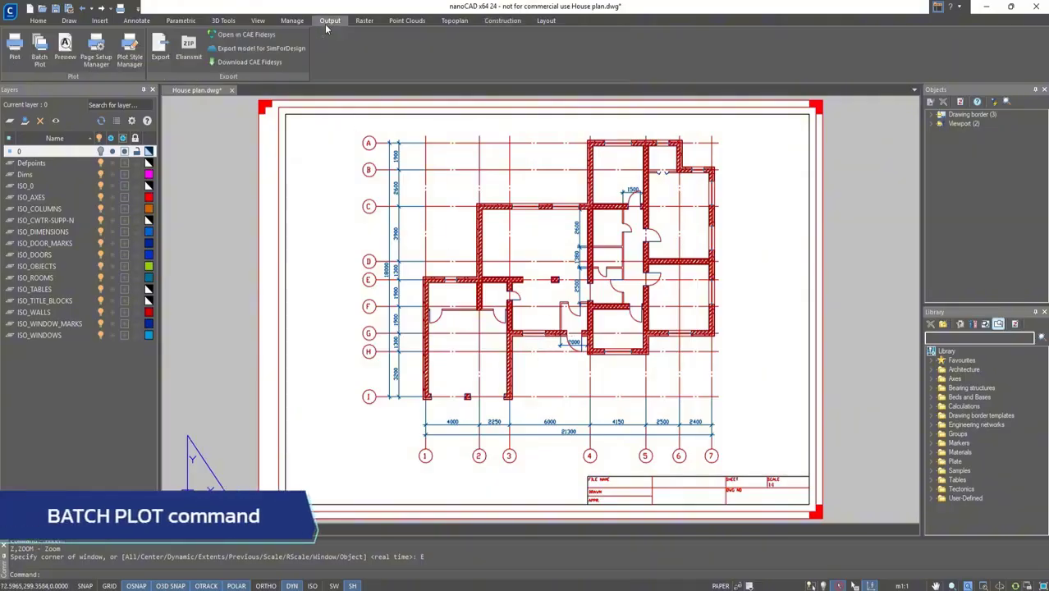
click(43, 56)
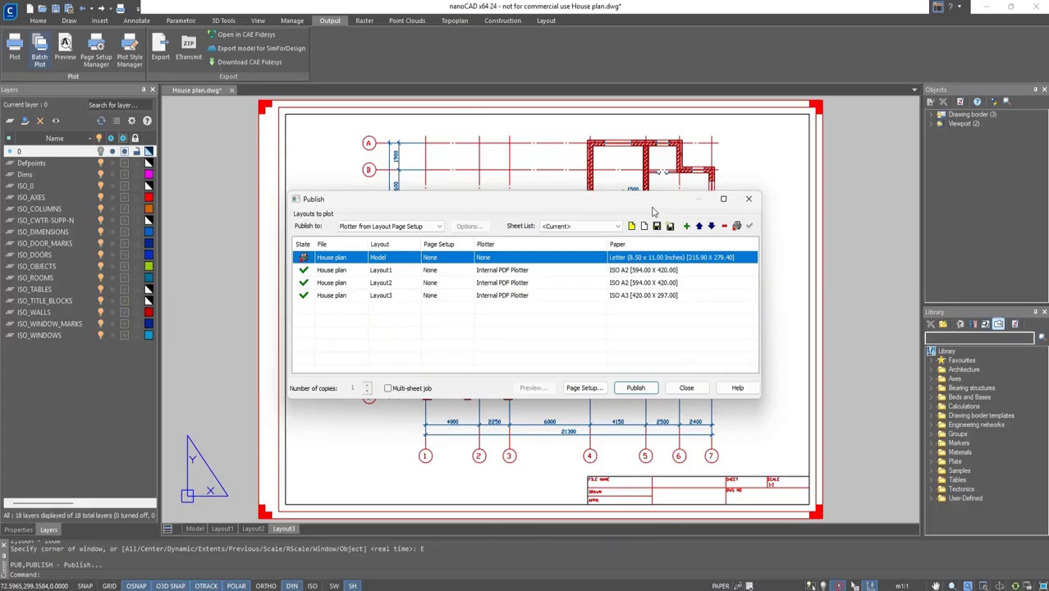
click(725, 226)
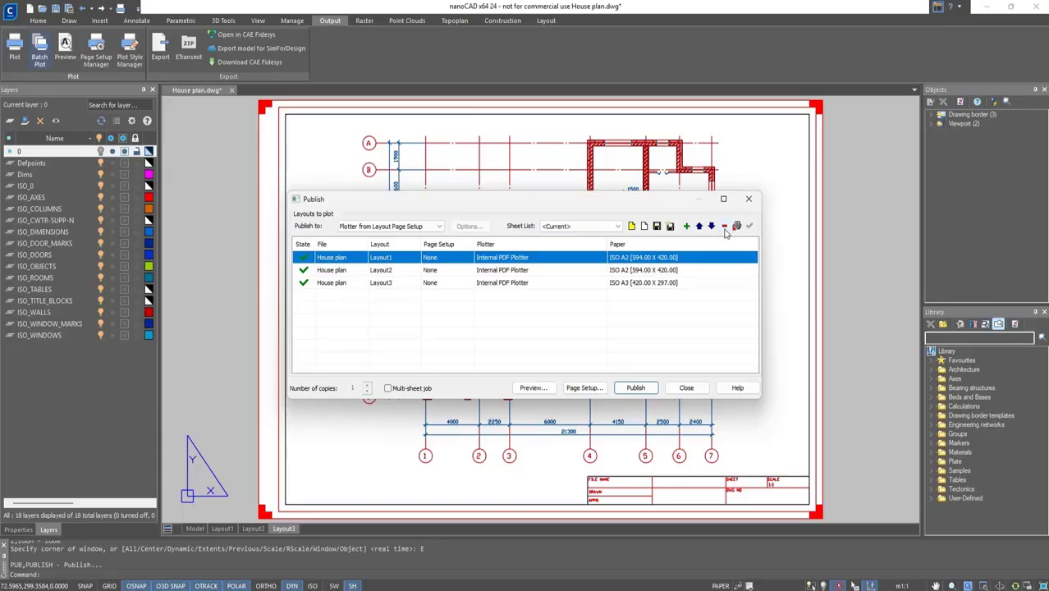
Publish the three layouts as a multi-sheet PDF saved as House plan in the Construction folder.
click(388, 389)
click(620, 391)
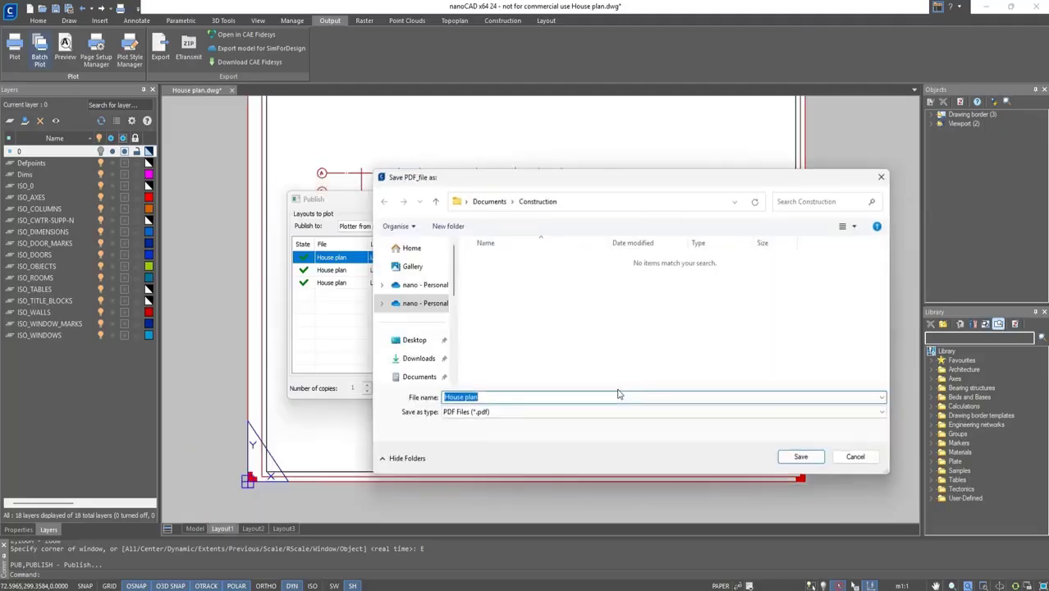
click(791, 453)
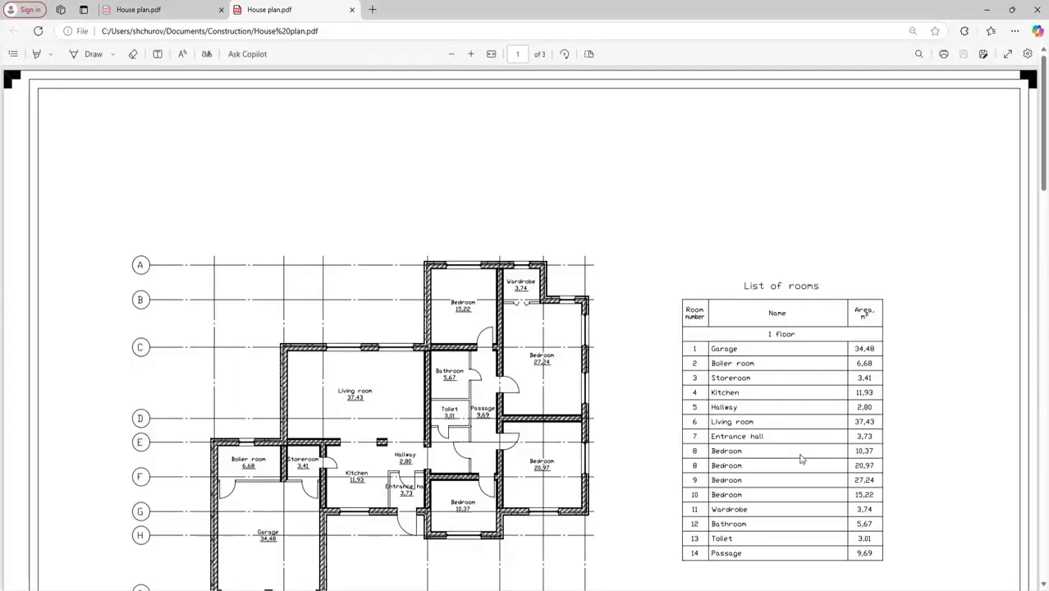
Scroll through the pages of the published PDF and switch back to the drawing.
scroll(802, 459, down, 5)
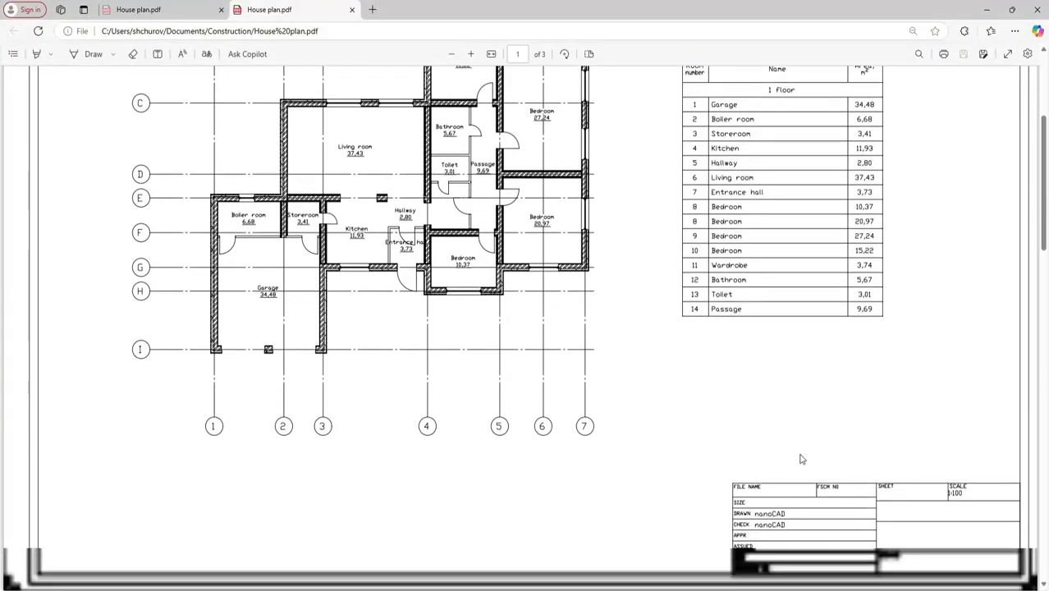
scroll(802, 459, down, 5)
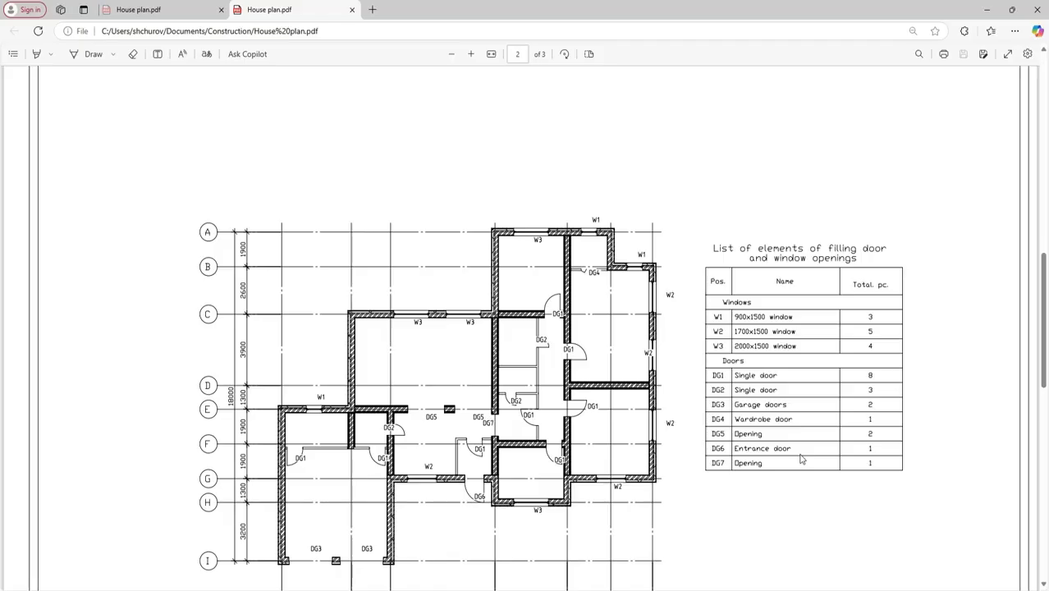
scroll(802, 459, down, 2)
scroll(801, 459, down, 10)
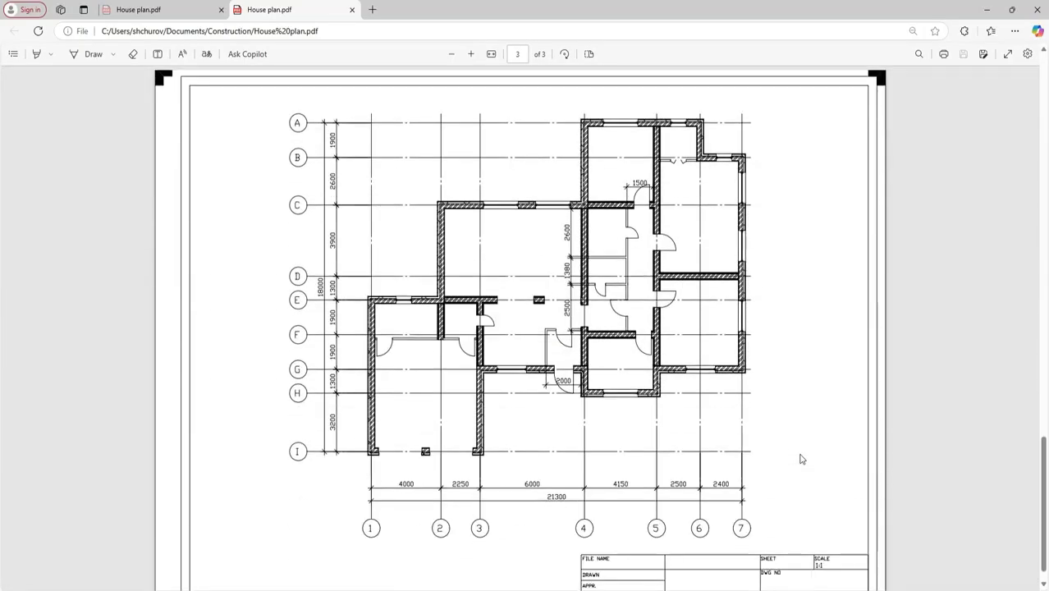
scroll(802, 459, down, 2)
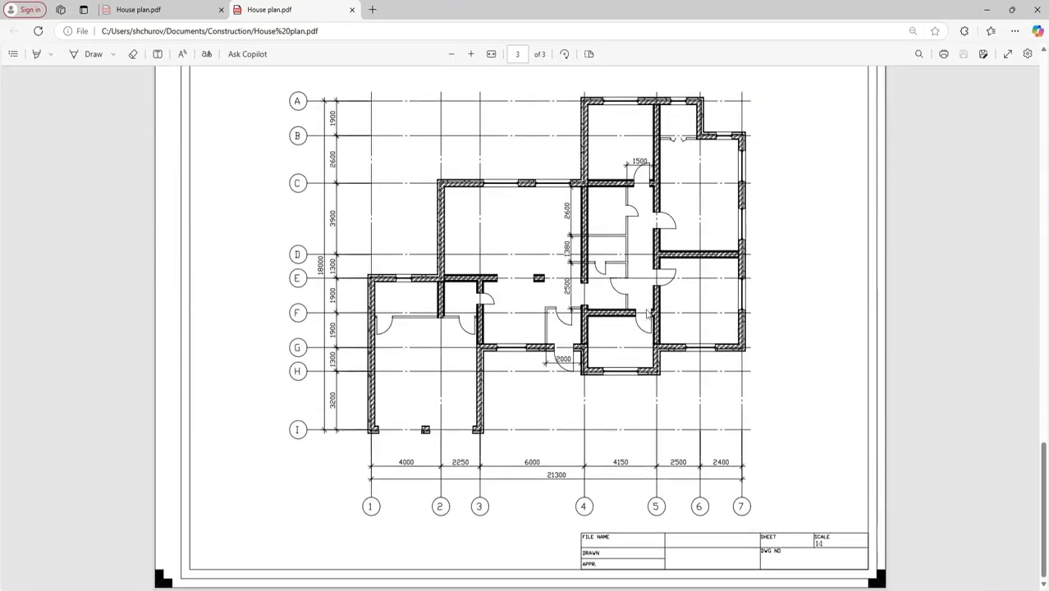
key(alt+Tab)
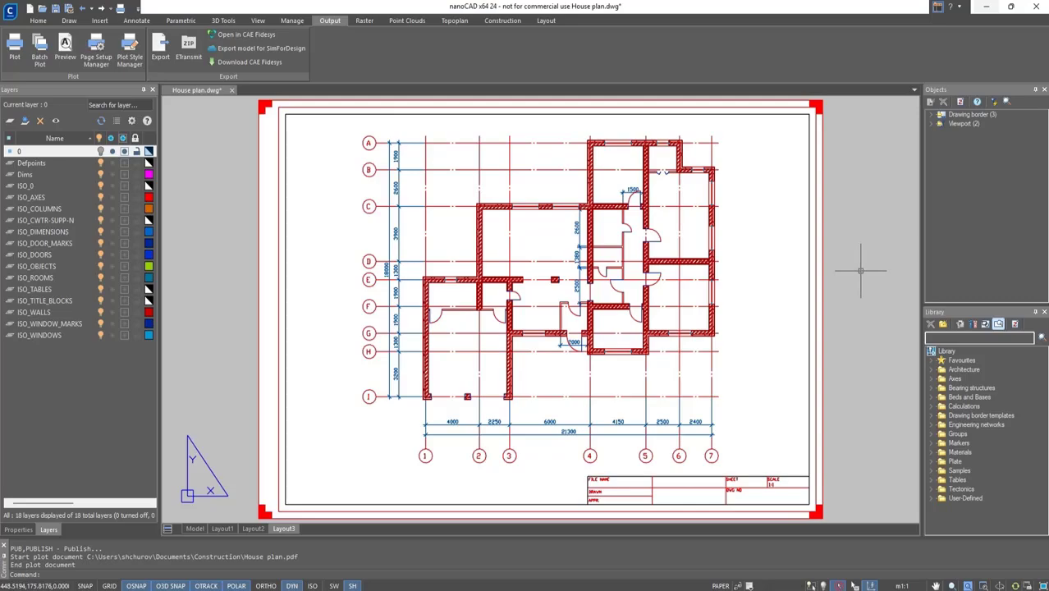